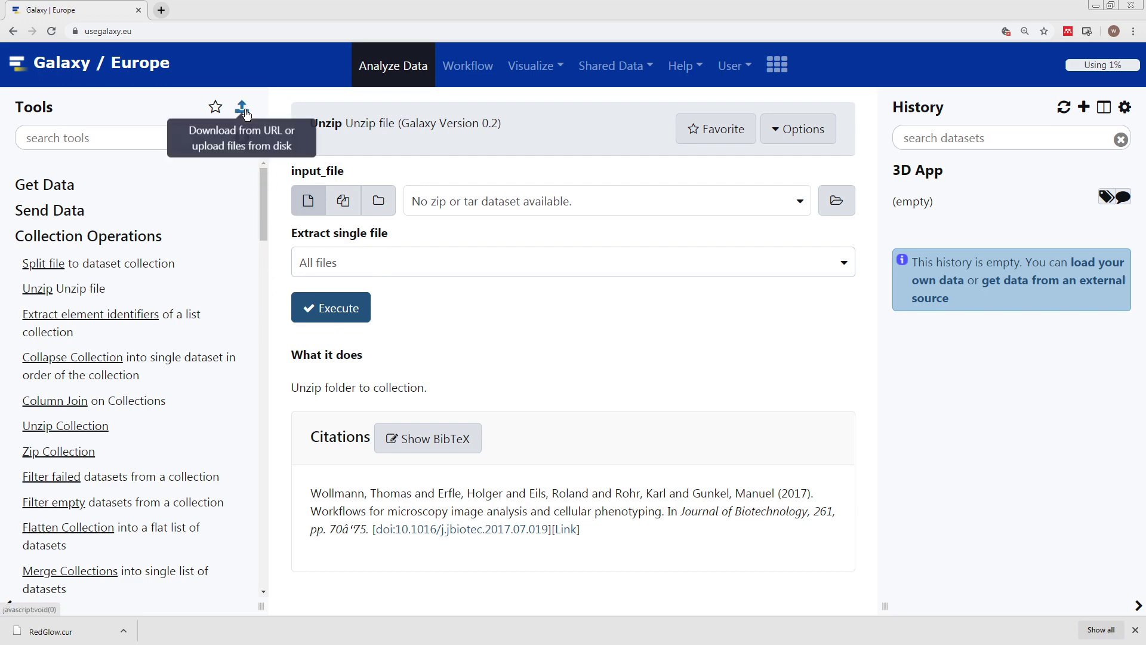
Upload all the sample fastq.gz files from the local RNAseq_Ara_fastq folder to the current history.
{"action": "left_click", "coordinate": [243, 109]}
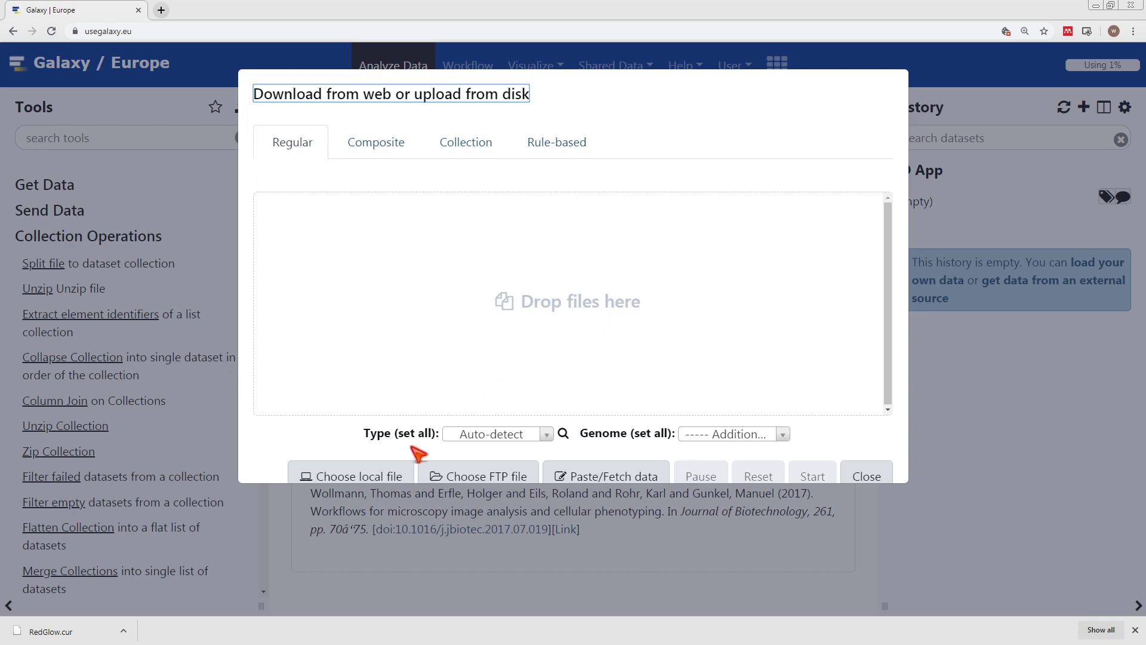
{"action": "left_click", "coordinate": [375, 477]}
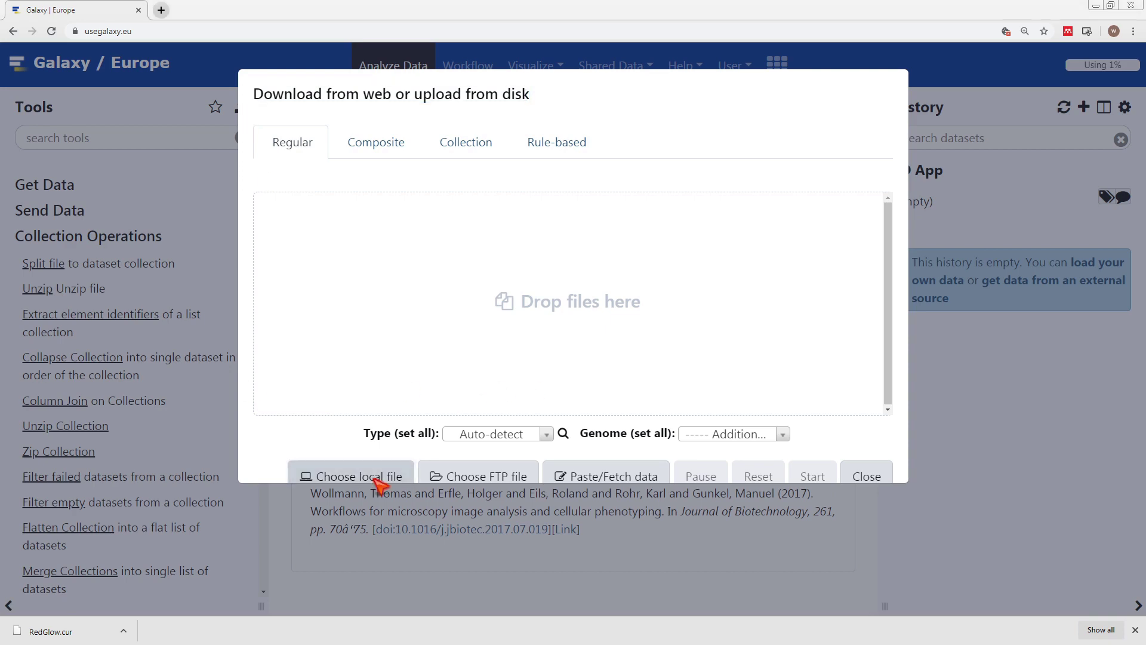
{"action": "left_click", "coordinate": [276, 258]}
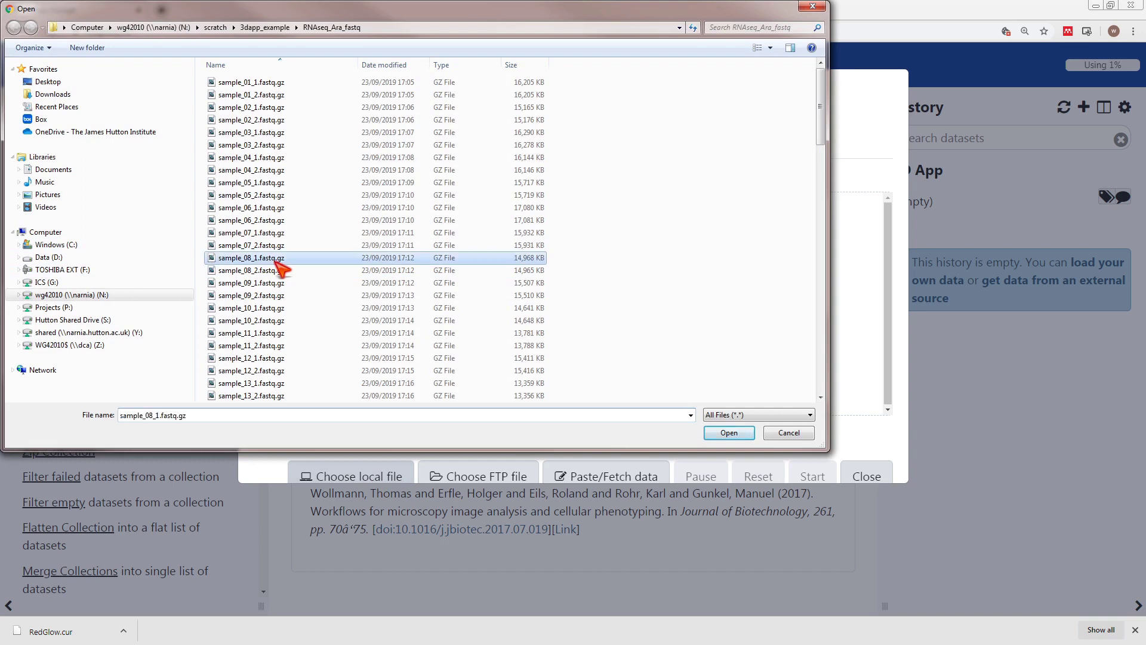
{"action": "key", "text": "ctrl+a"}
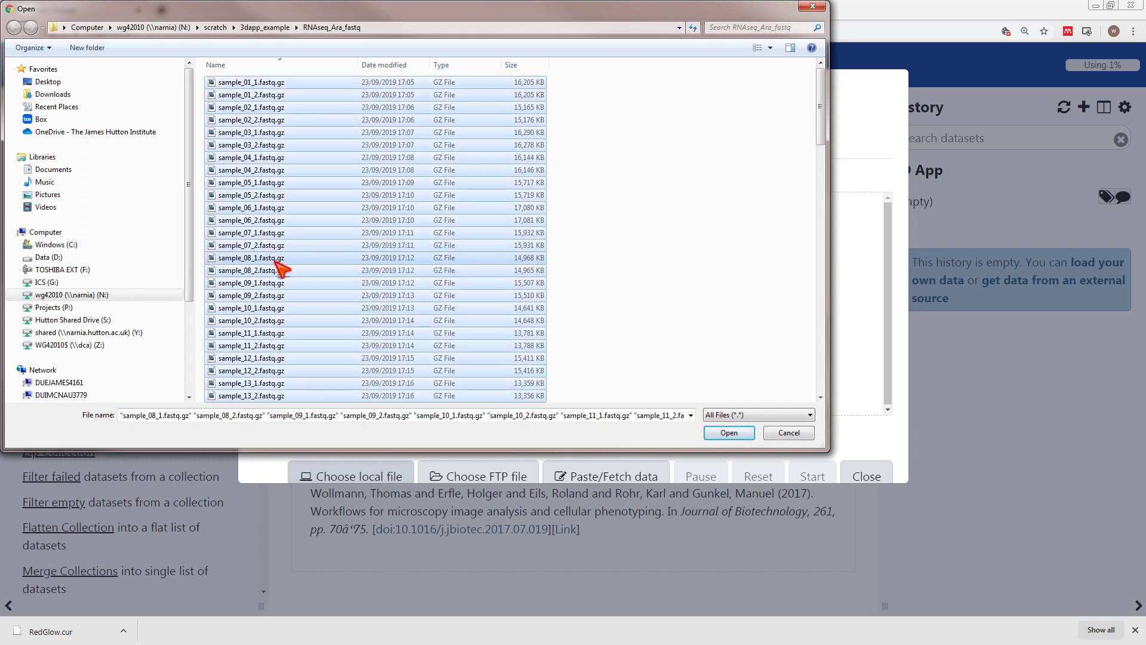
{"action": "left_click", "coordinate": [712, 435]}
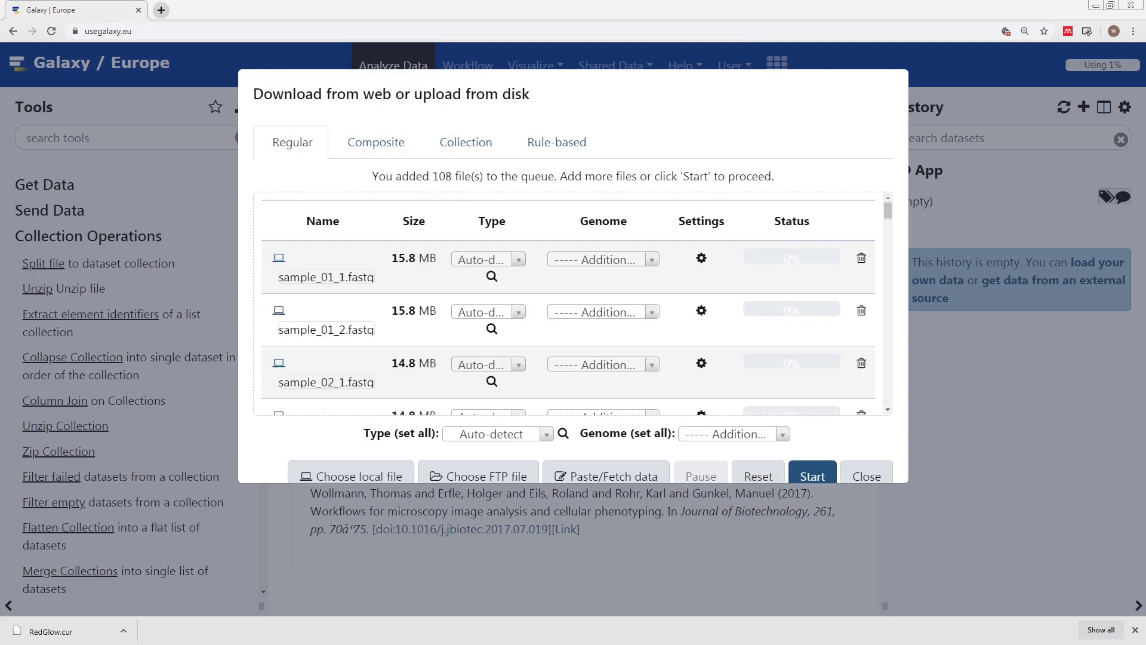
{"action": "left_click", "coordinate": [811, 476]}
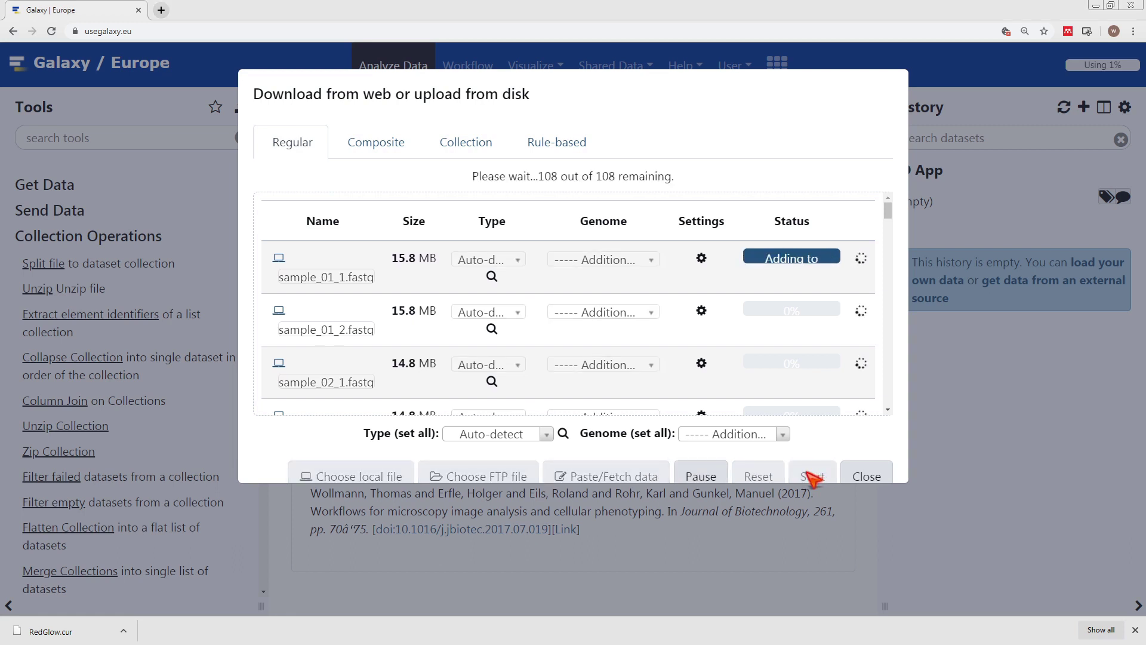
{"action": "left_click", "coordinate": [973, 409]}
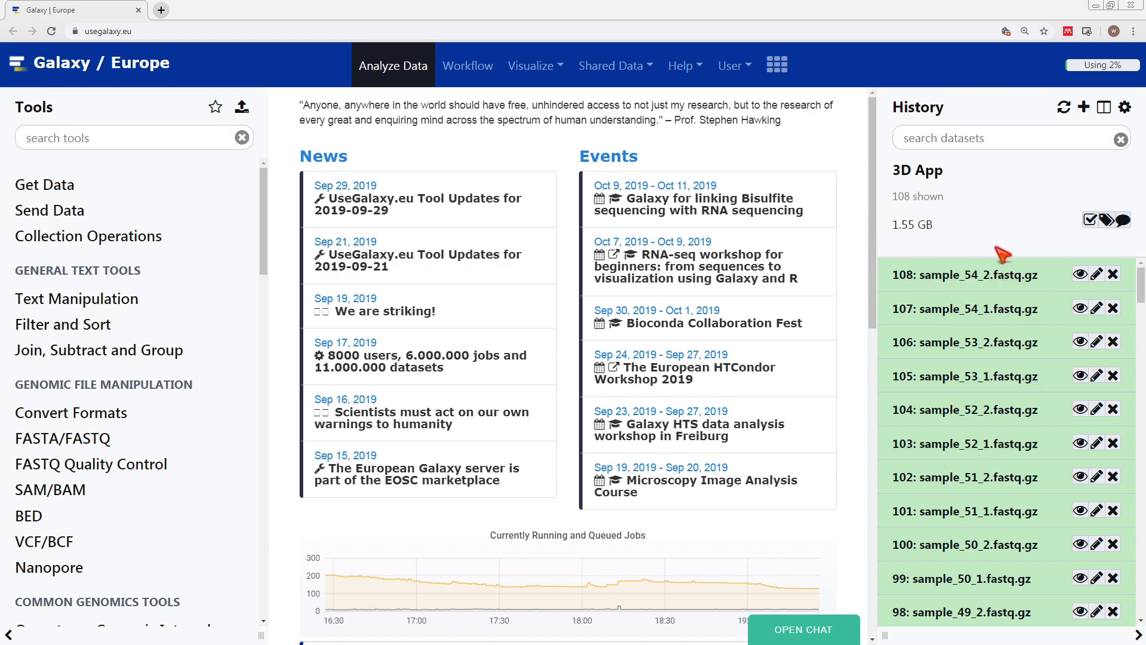
Select all datasets in the 3D App history and start building a list of dataset pairs from them.
{"action": "left_click", "coordinate": [1090, 221]}
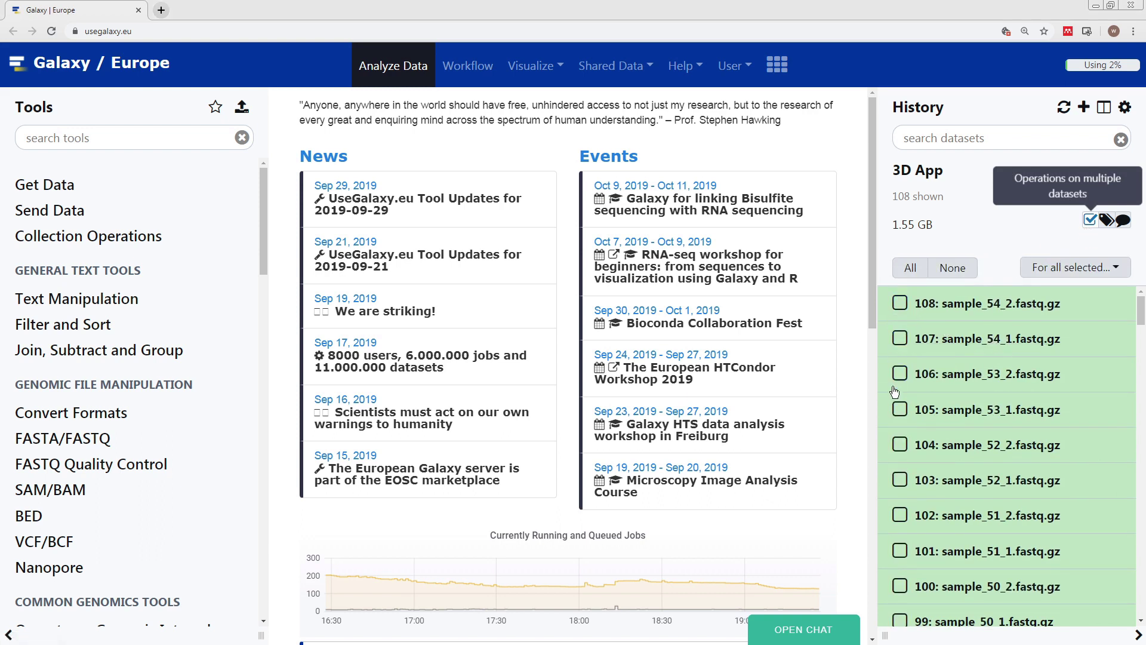
{"action": "left_click", "coordinate": [909, 268]}
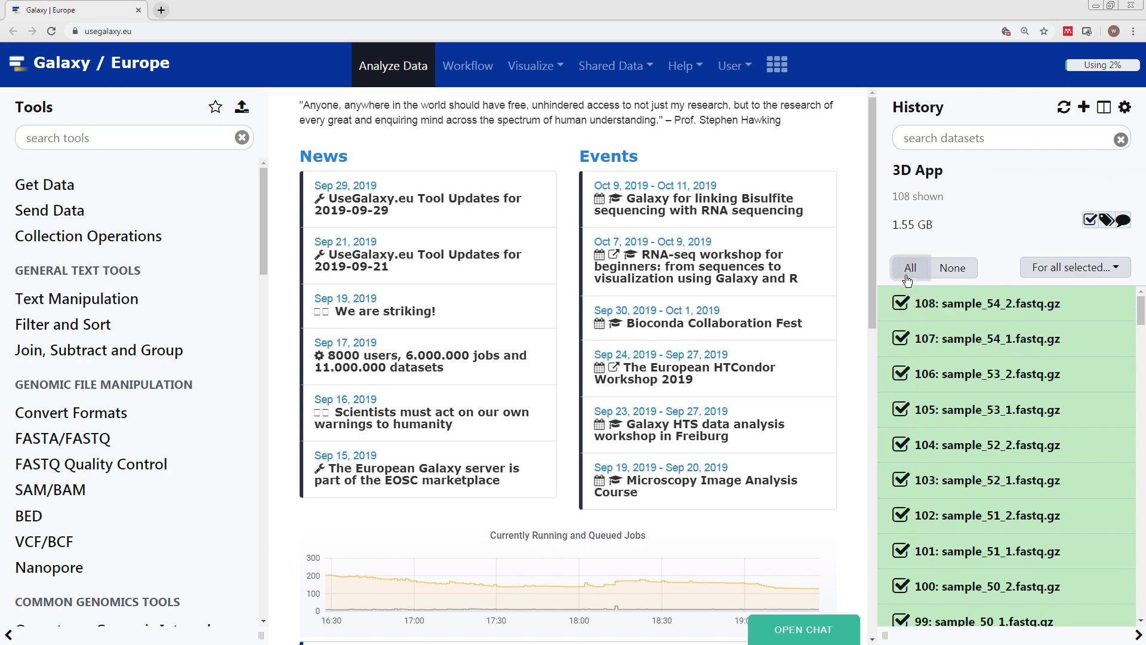
{"action": "left_click", "coordinate": [1069, 273]}
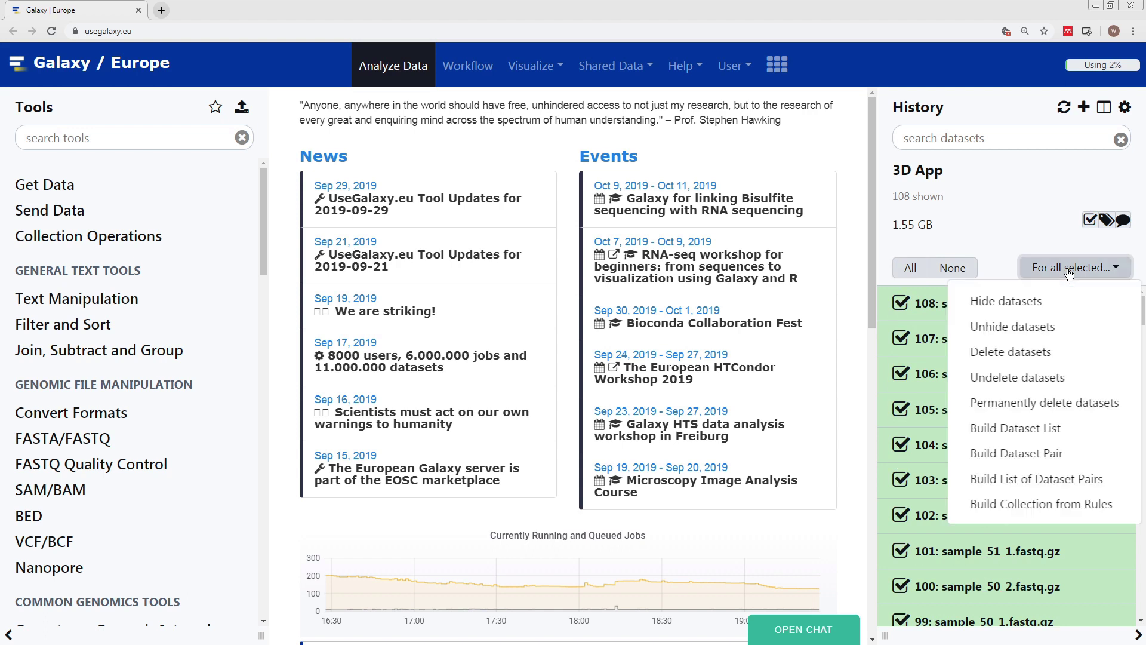
{"action": "left_click", "coordinate": [1064, 481]}
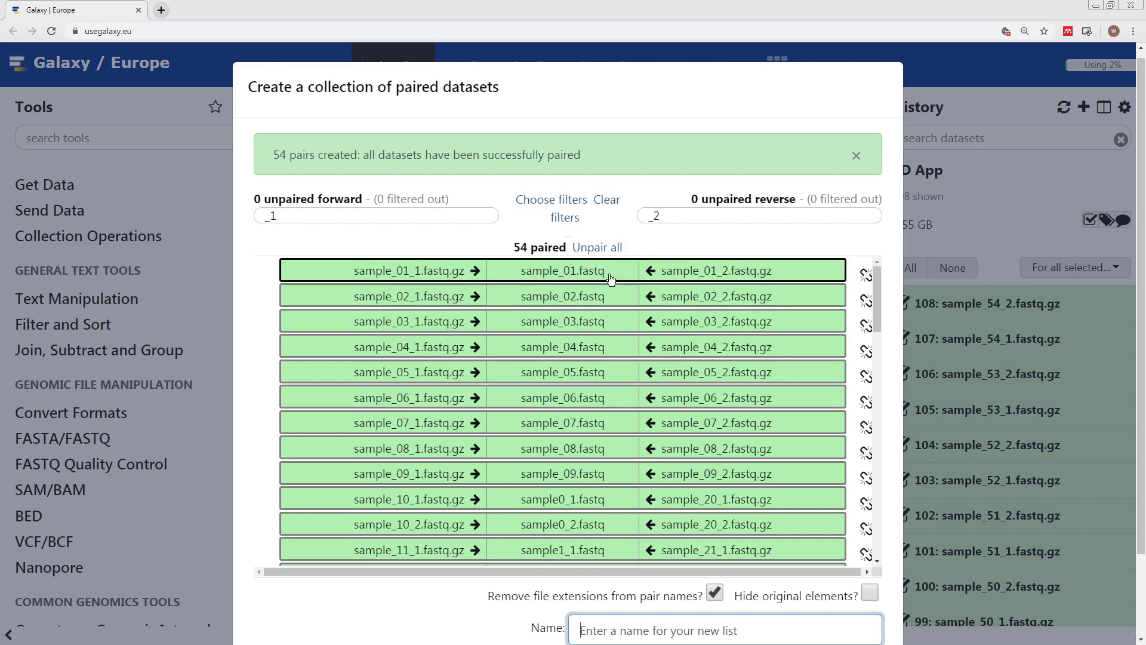
Unpair all datasets, set the forward filter to _1.fastq.gz and the reverse filter to _2.fastq.gz, and auto-pair them again.
{"action": "left_click", "coordinate": [598, 248]}
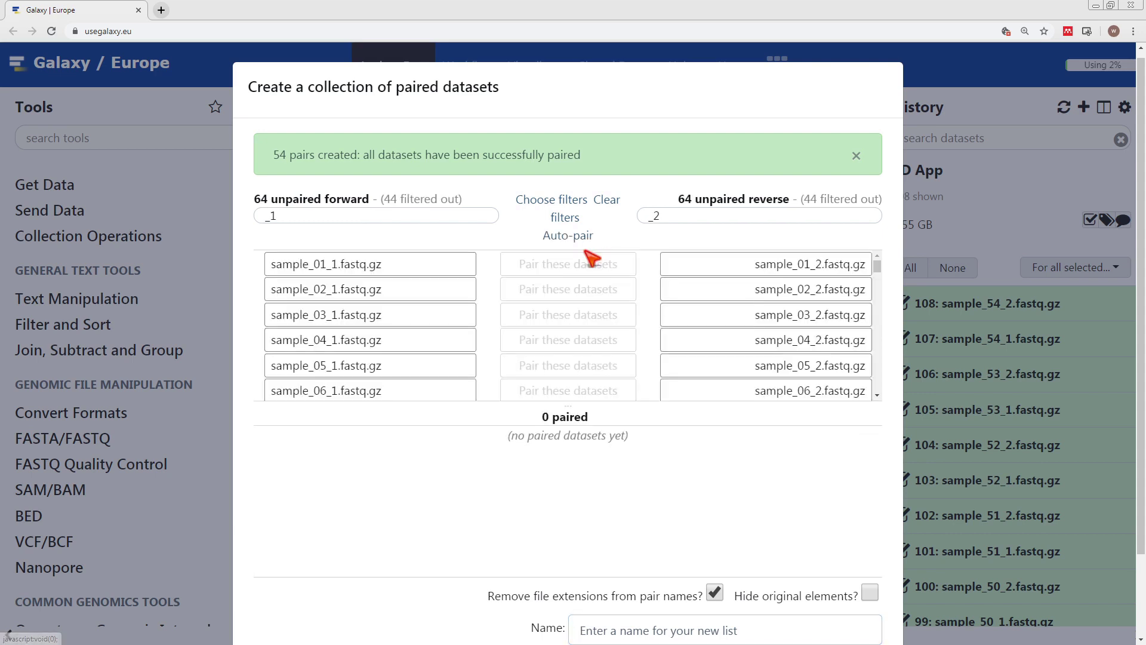
{"action": "double_click", "coordinate": [371, 214]}
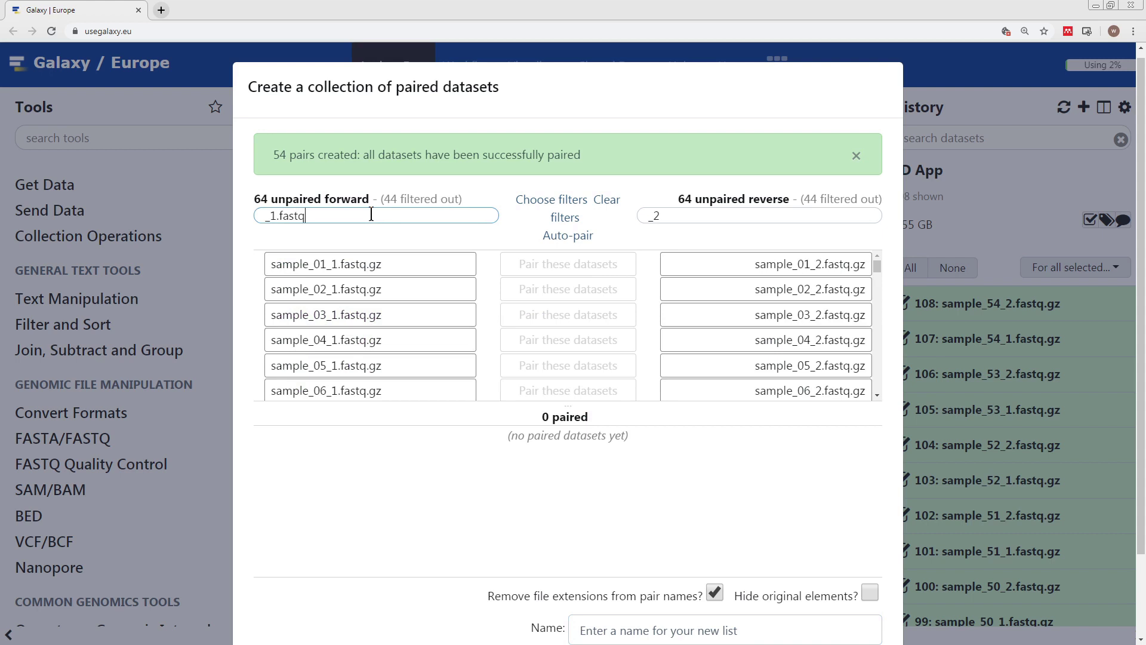
{"action": "double_click", "coordinate": [676, 218]}
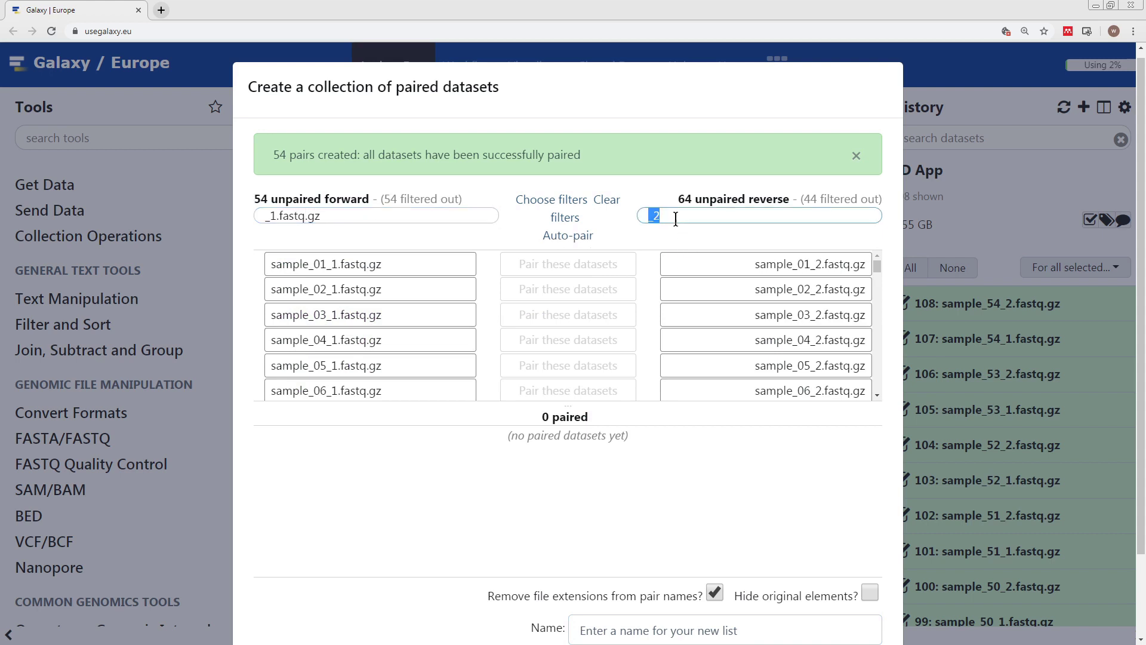
{"action": "left_click", "coordinate": [680, 218]}
{"action": "left_click", "coordinate": [580, 236]}
{"action": "scroll", "coordinate": [710, 382], "scroll_direction": "down", "scroll_amount": 2}
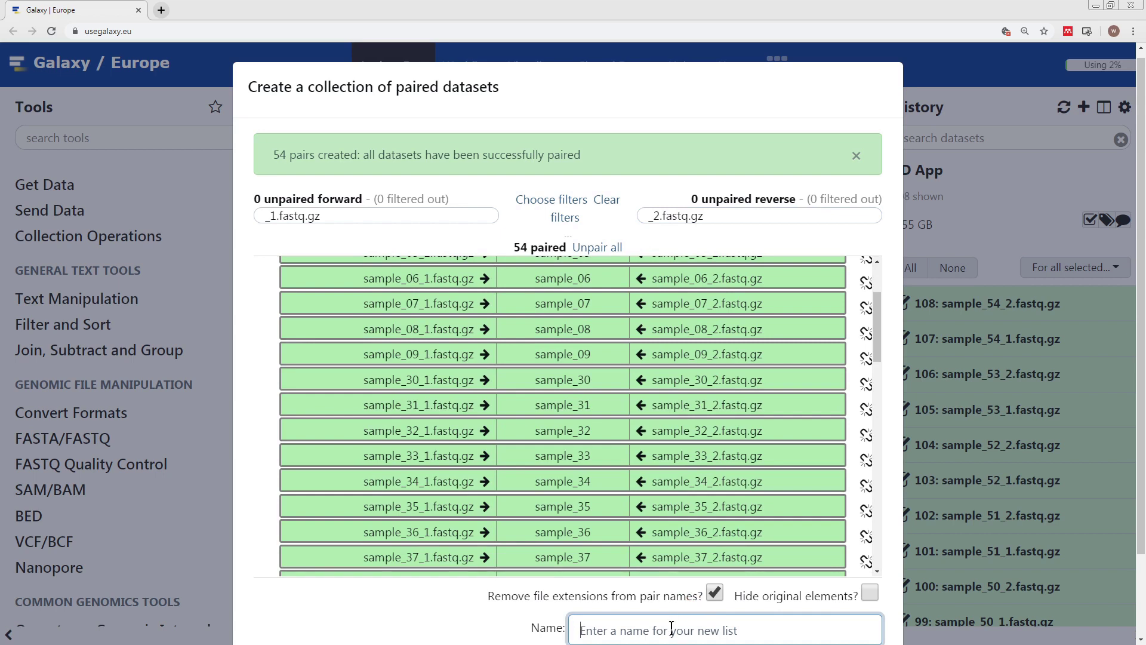
Name the paired collection paired_end and create the list.
{"action": "type", "text": "paired_end"}
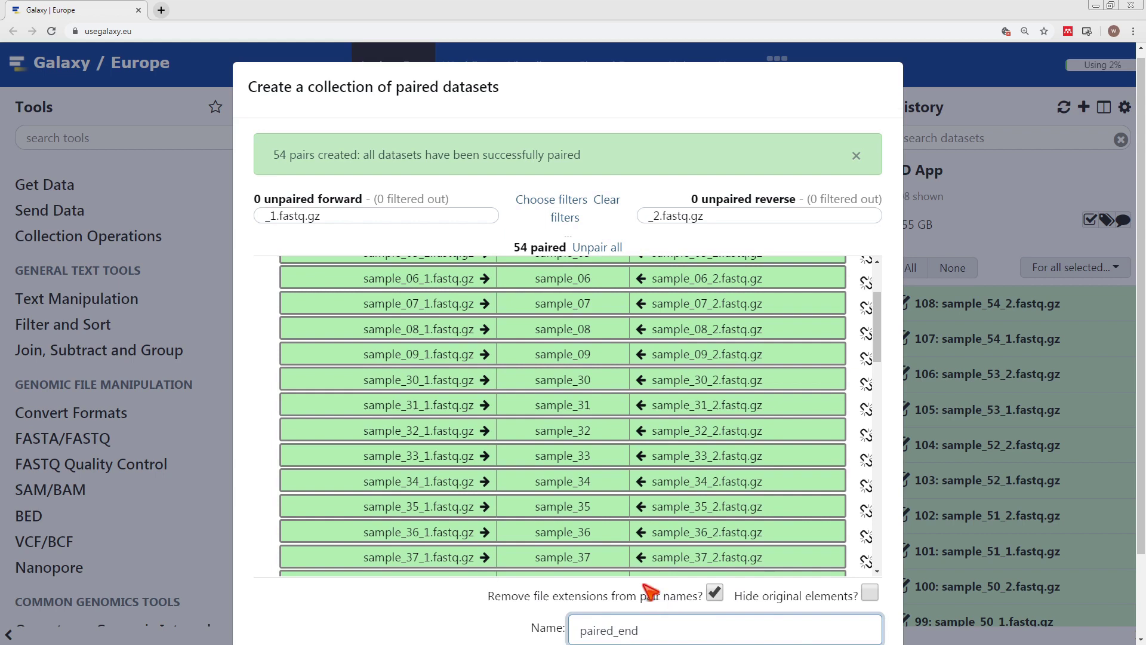
{"action": "scroll", "coordinate": [656, 591], "scroll_direction": "down", "scroll_amount": 2}
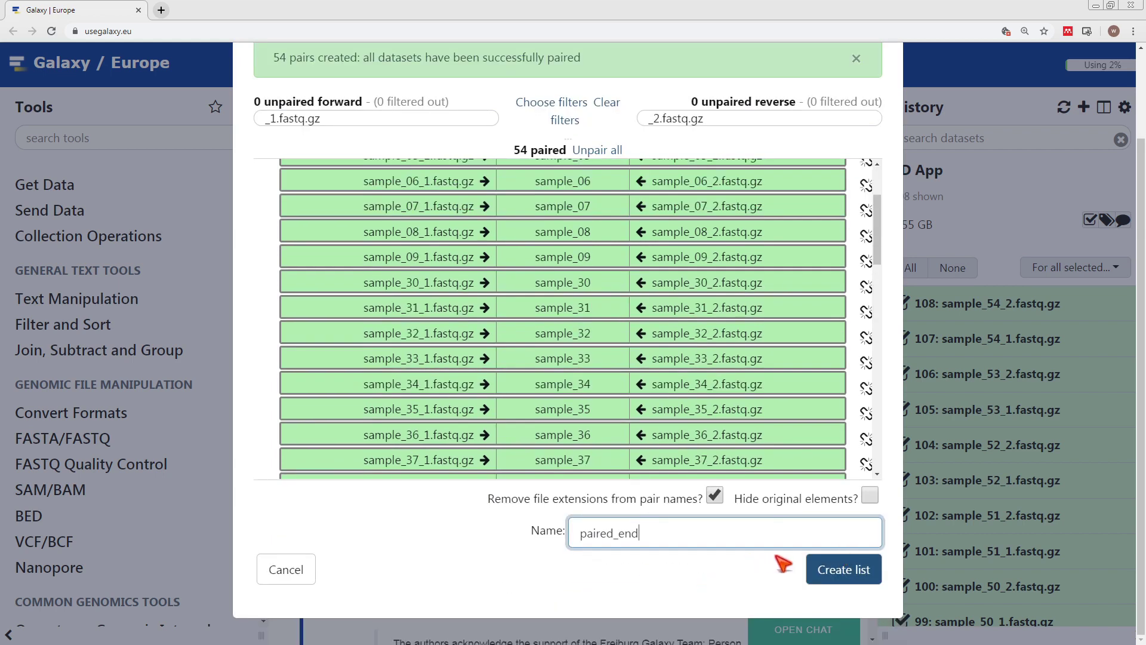
{"action": "left_click", "coordinate": [839, 570]}
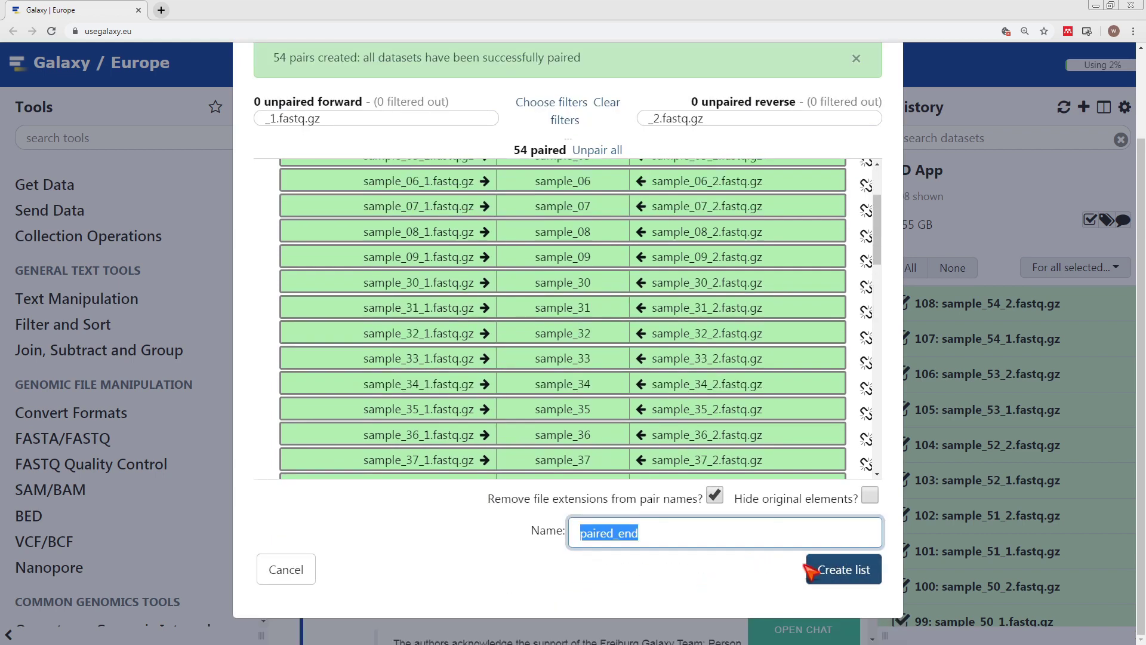
{"action": "left_click", "coordinate": [879, 568]}
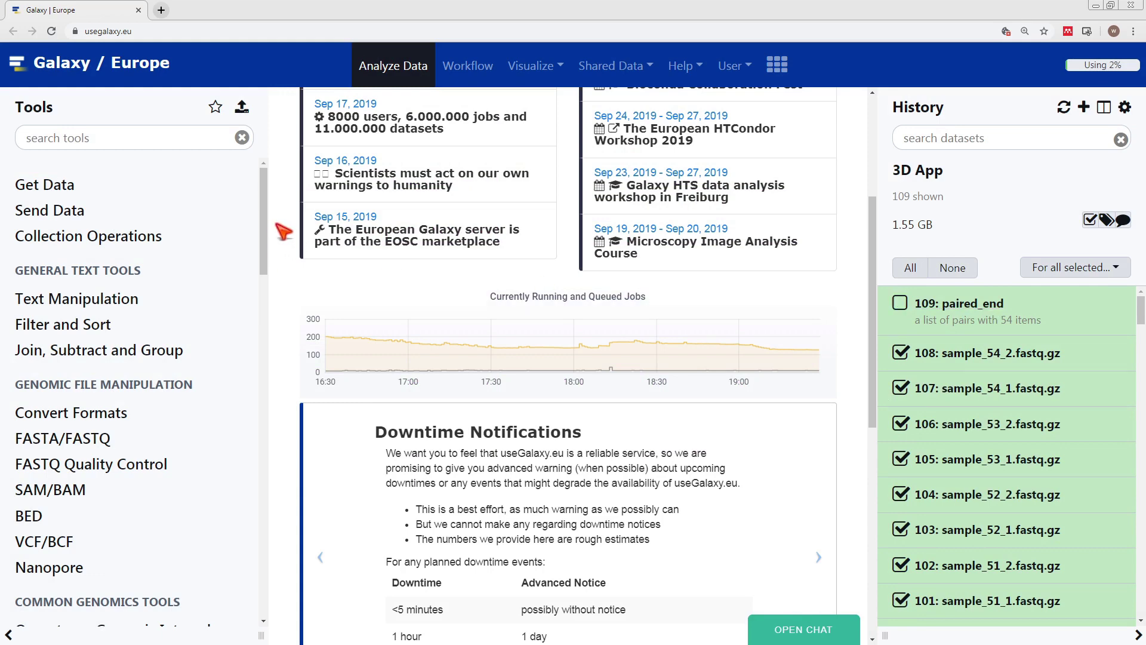
Upload the transcriptome file AtRTD2_1000genes_v2.fa from the local 3dapp_example folder to the history.
{"action": "scroll", "coordinate": [283, 231], "scroll_direction": "up", "scroll_amount": 4}
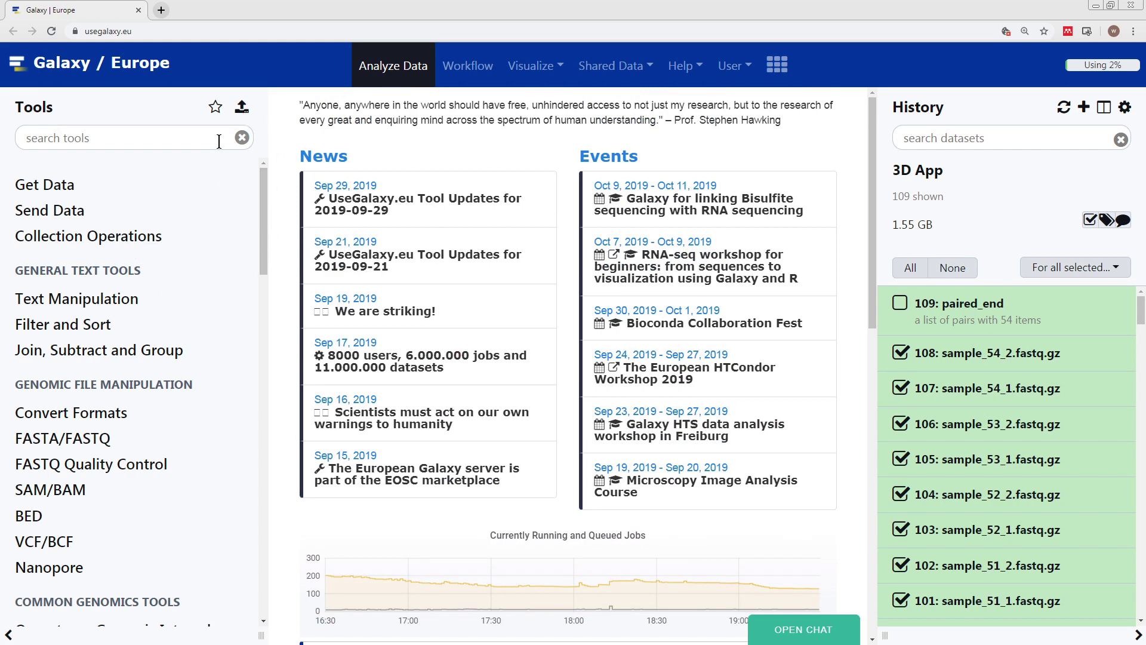
{"action": "left_click", "coordinate": [243, 110]}
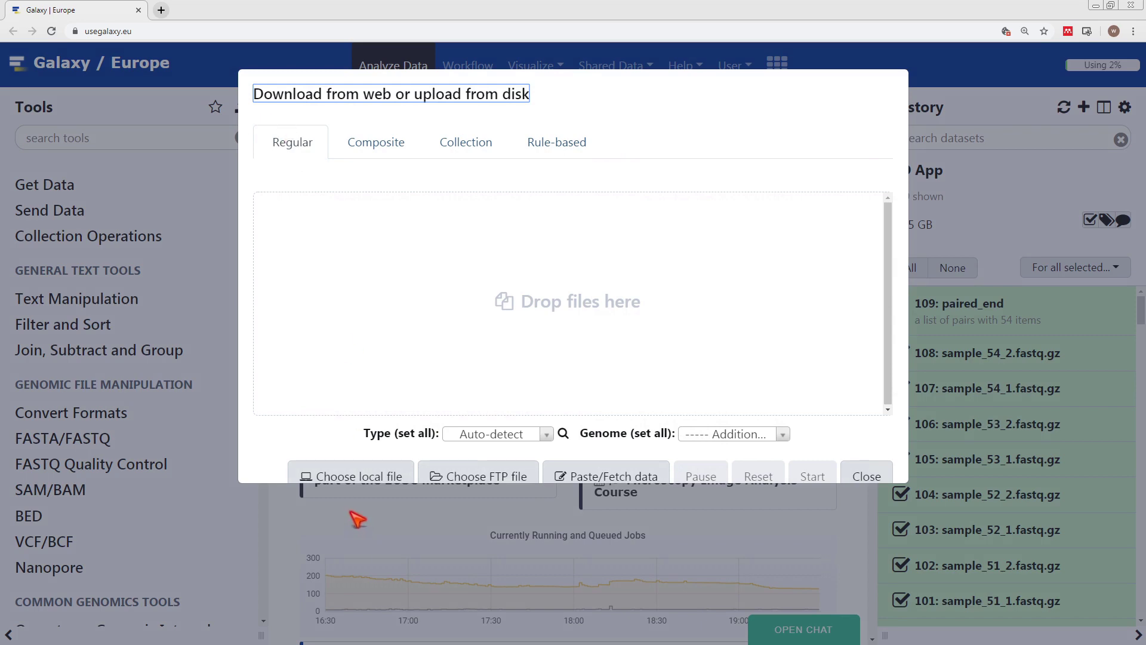
{"action": "left_click", "coordinate": [353, 478]}
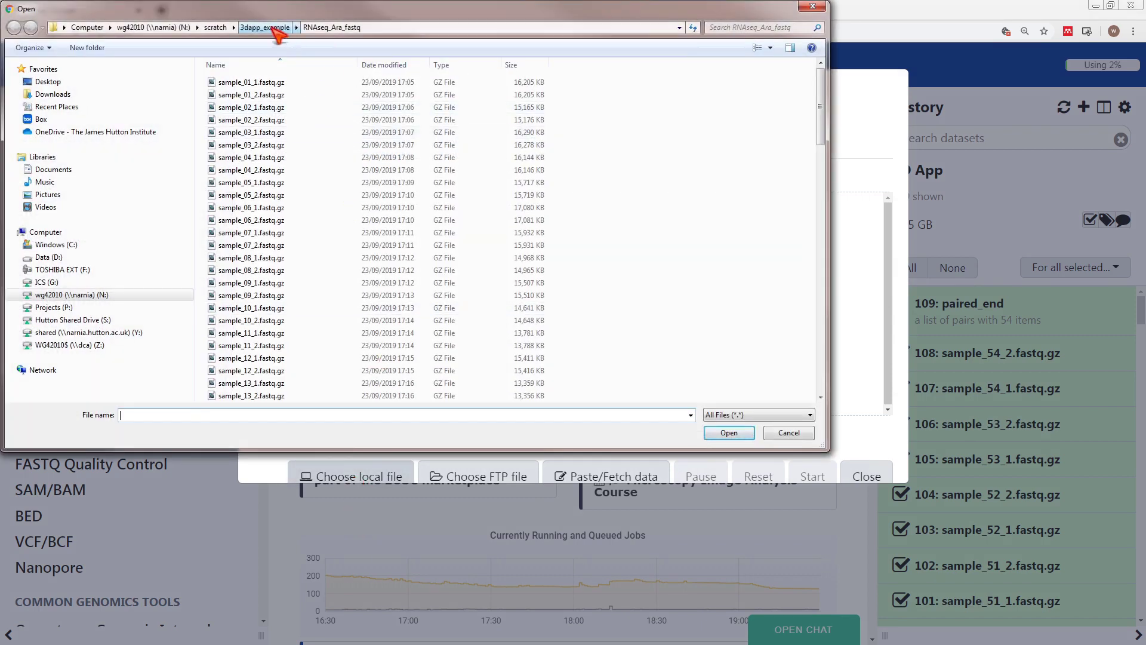
{"action": "left_click", "coordinate": [265, 27]}
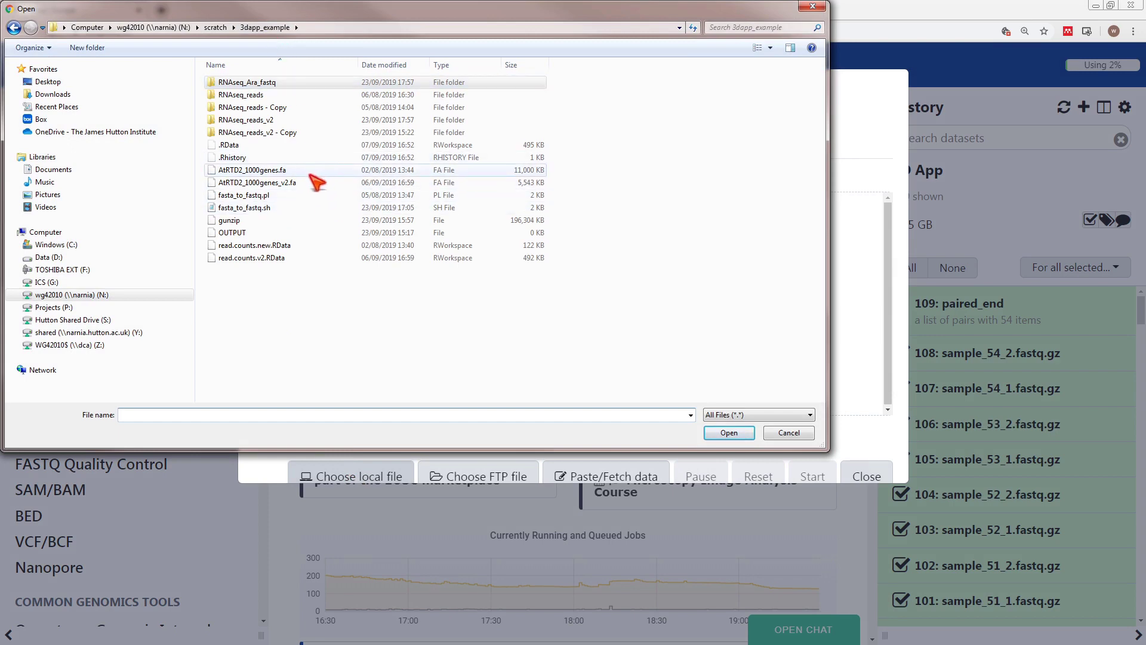
{"action": "left_click", "coordinate": [310, 180]}
{"action": "double_click", "coordinate": [310, 182]}
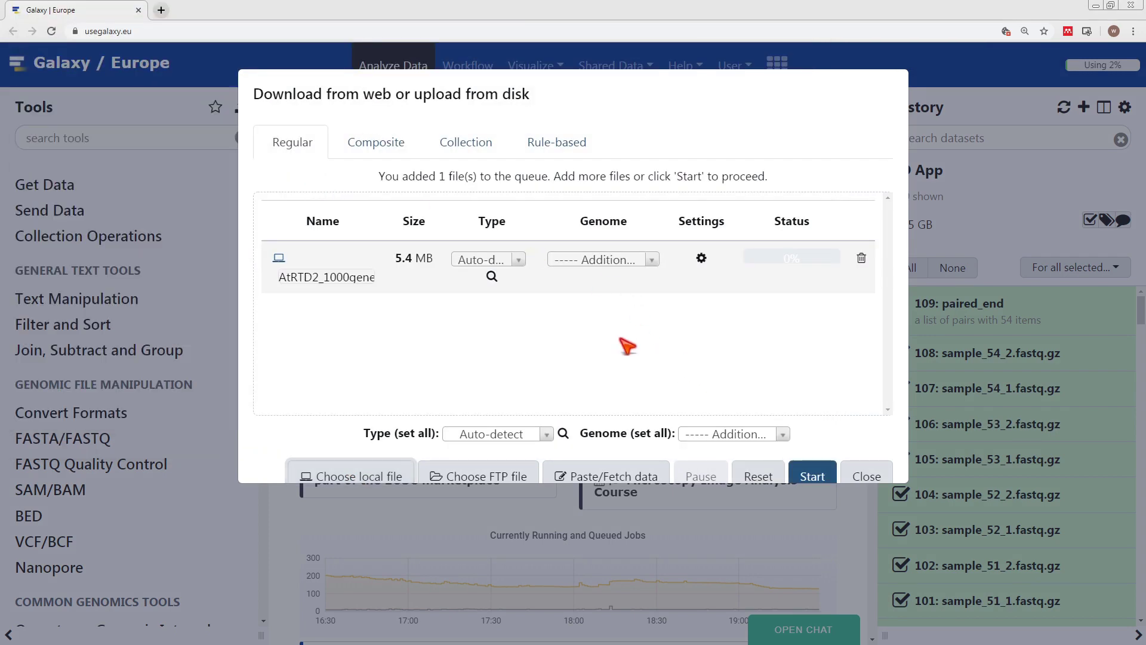
{"action": "left_click", "coordinate": [796, 477]}
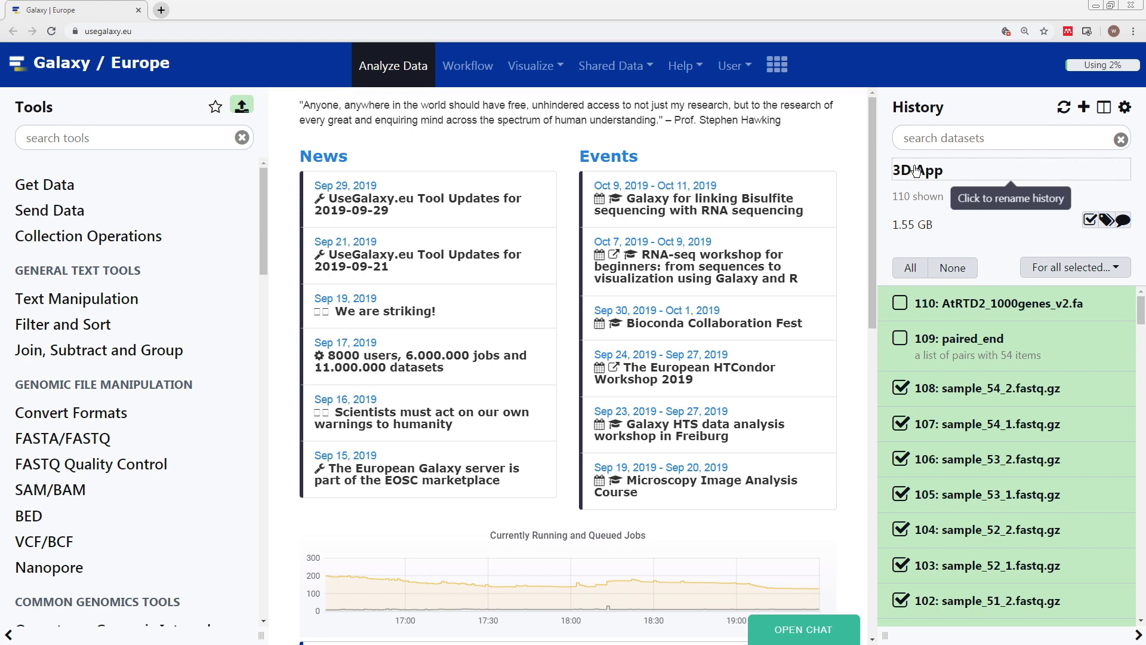
Search the tools for salmon and open the Salmon quant tool.
{"action": "left_click", "coordinate": [158, 136]}
{"action": "type", "text": "salmo"}
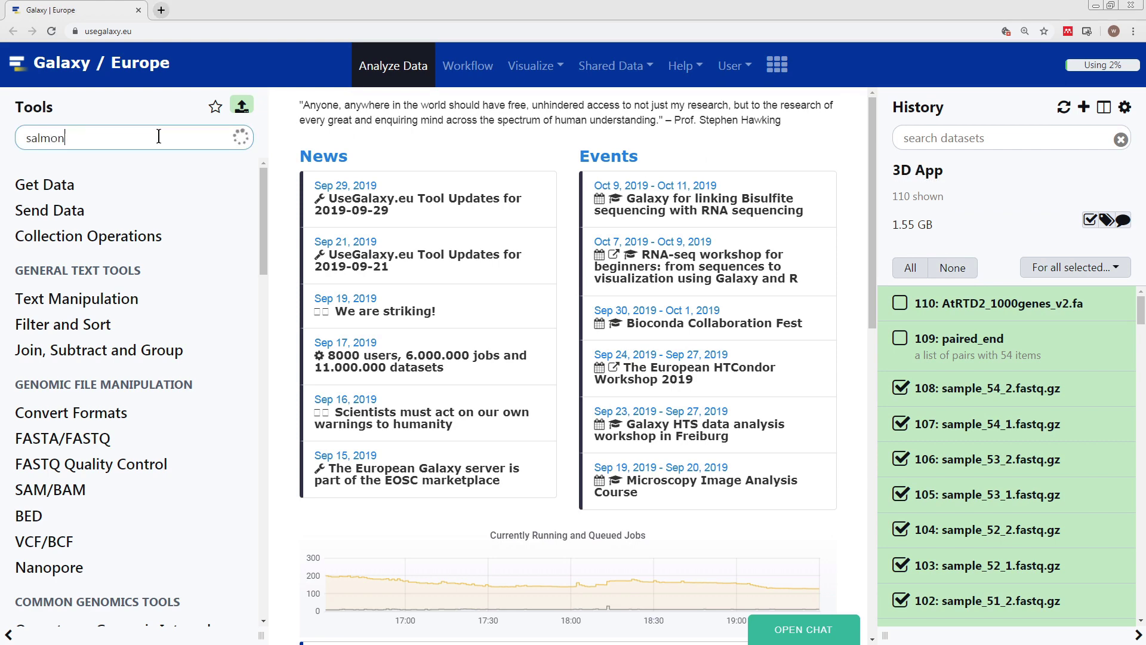
{"action": "type", "text": "n"}
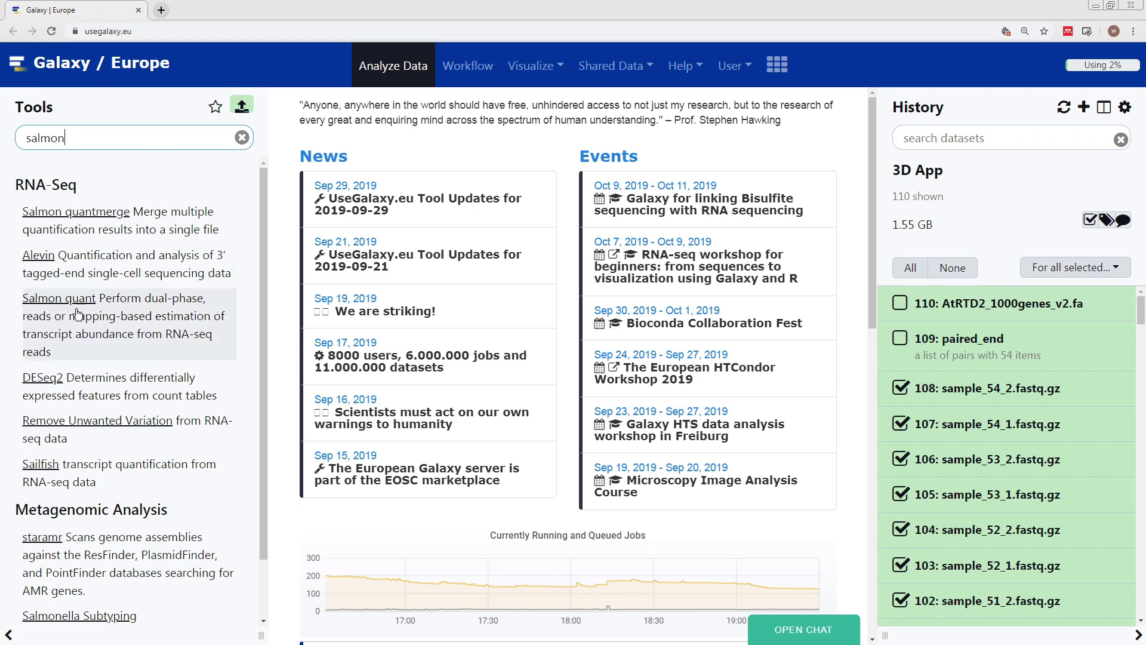
{"action": "left_click", "coordinate": [78, 314]}
Review the Salmon quant parameters from the index settings to bias correction, and the source options for the reference transcriptome.
{"action": "scroll", "coordinate": [588, 288], "scroll_direction": "down", "scroll_amount": 2}
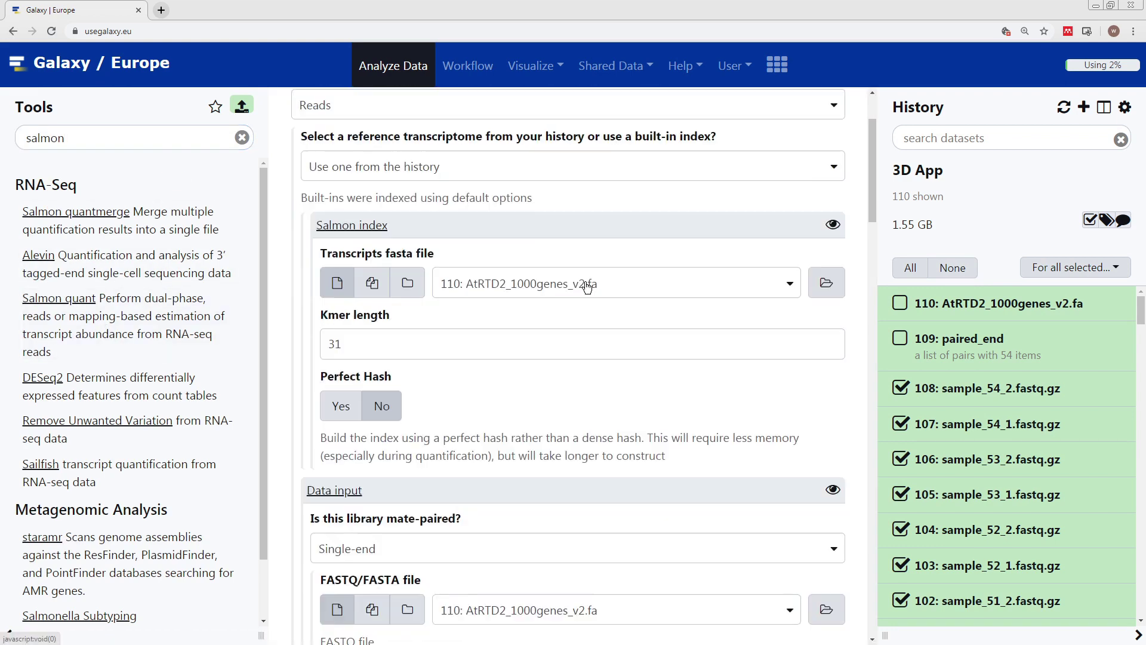
{"action": "scroll", "coordinate": [528, 256], "scroll_direction": "up", "scroll_amount": 1}
{"action": "scroll", "coordinate": [507, 281], "scroll_direction": "down", "scroll_amount": 4}
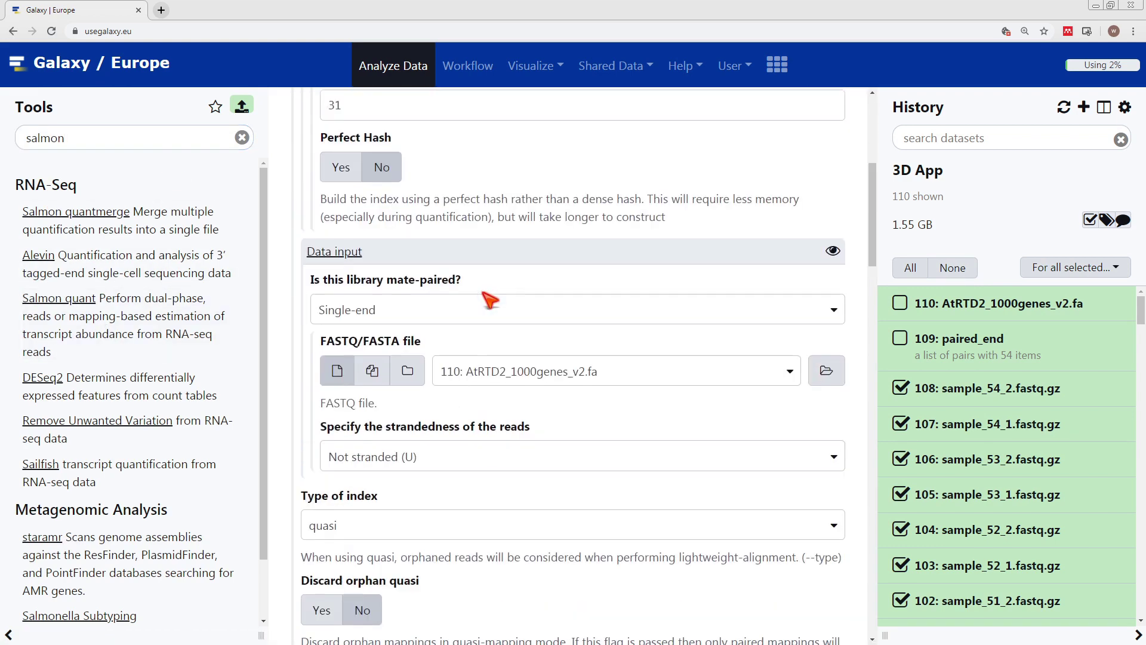
{"action": "scroll", "coordinate": [488, 299], "scroll_direction": "down", "scroll_amount": 12}
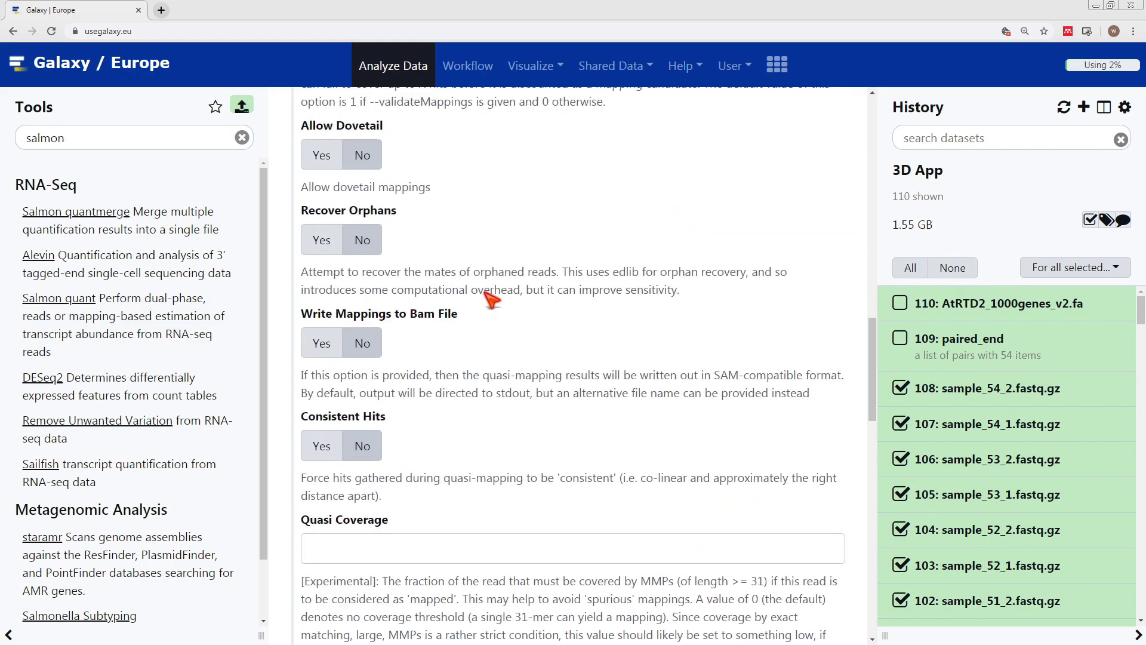
{"action": "scroll", "coordinate": [489, 296], "scroll_direction": "down", "scroll_amount": 8}
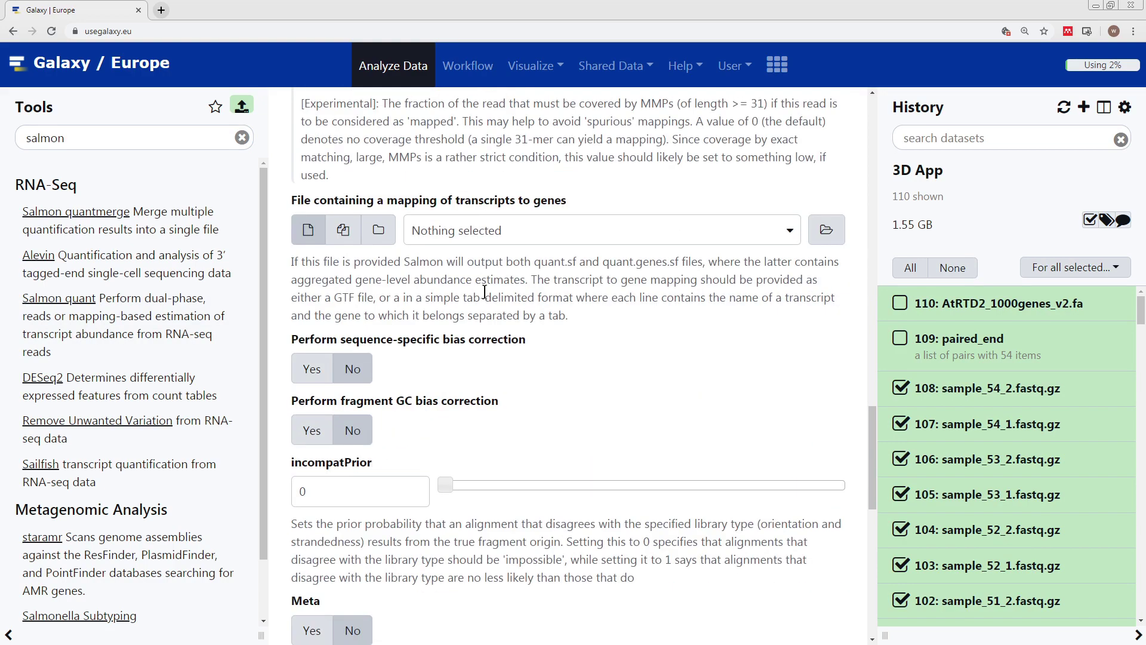
{"action": "scroll", "coordinate": [484, 291], "scroll_direction": "down", "scroll_amount": 4}
{"action": "scroll", "coordinate": [484, 292], "scroll_direction": "up", "scroll_amount": 6}
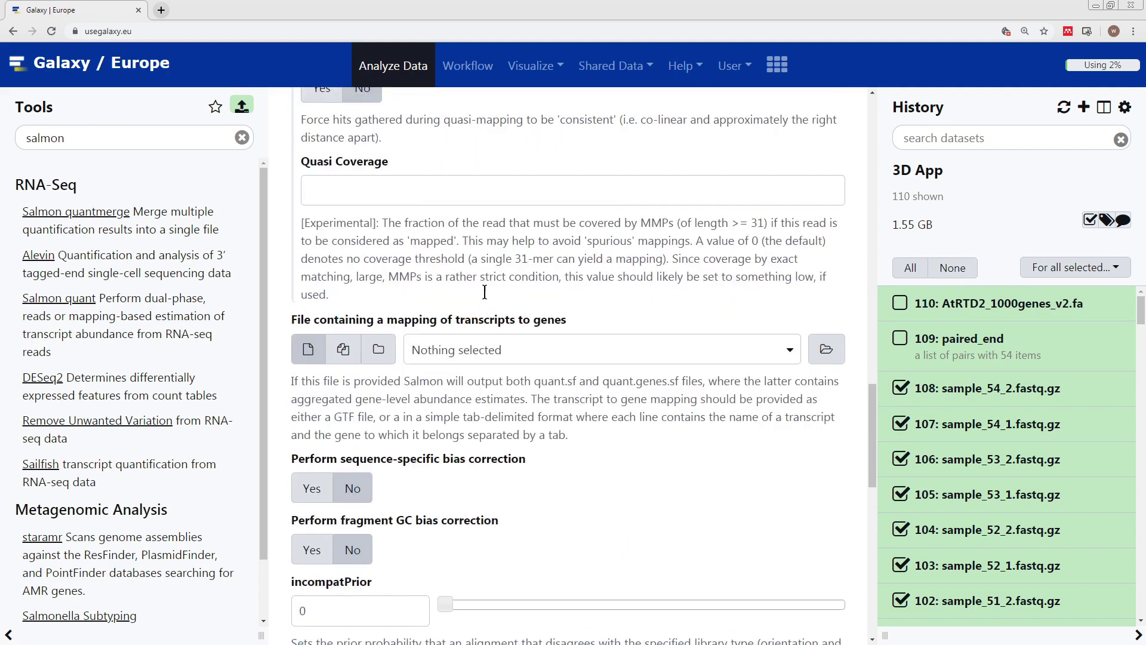
{"action": "scroll", "coordinate": [485, 291], "scroll_direction": "up", "scroll_amount": 15}
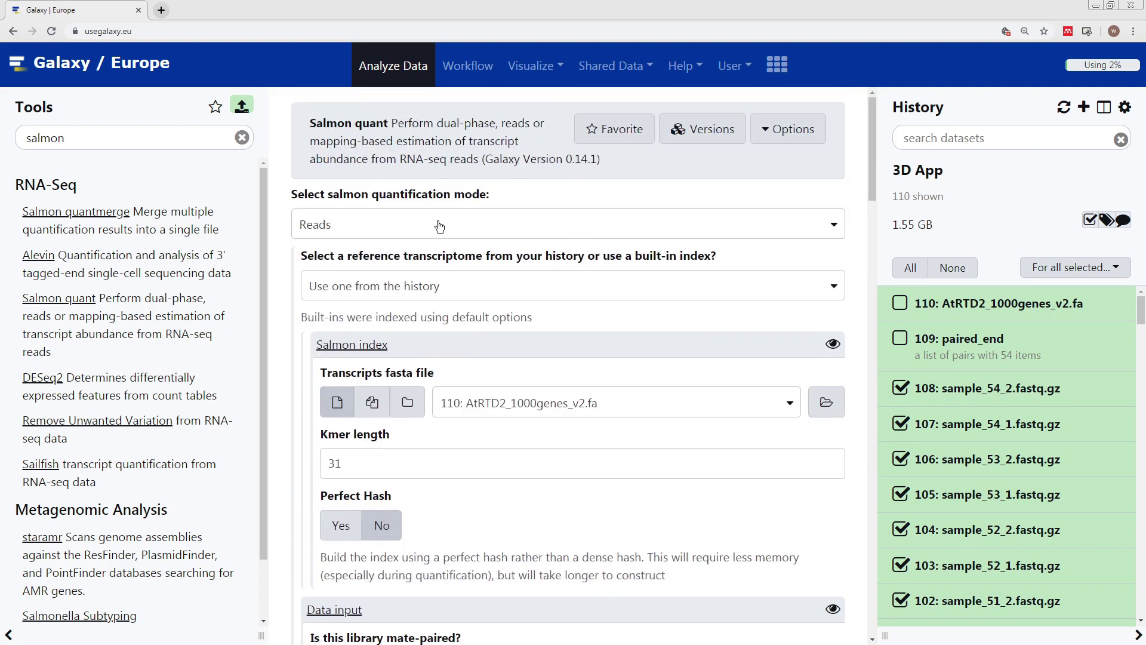
{"action": "left_click", "coordinate": [413, 288]}
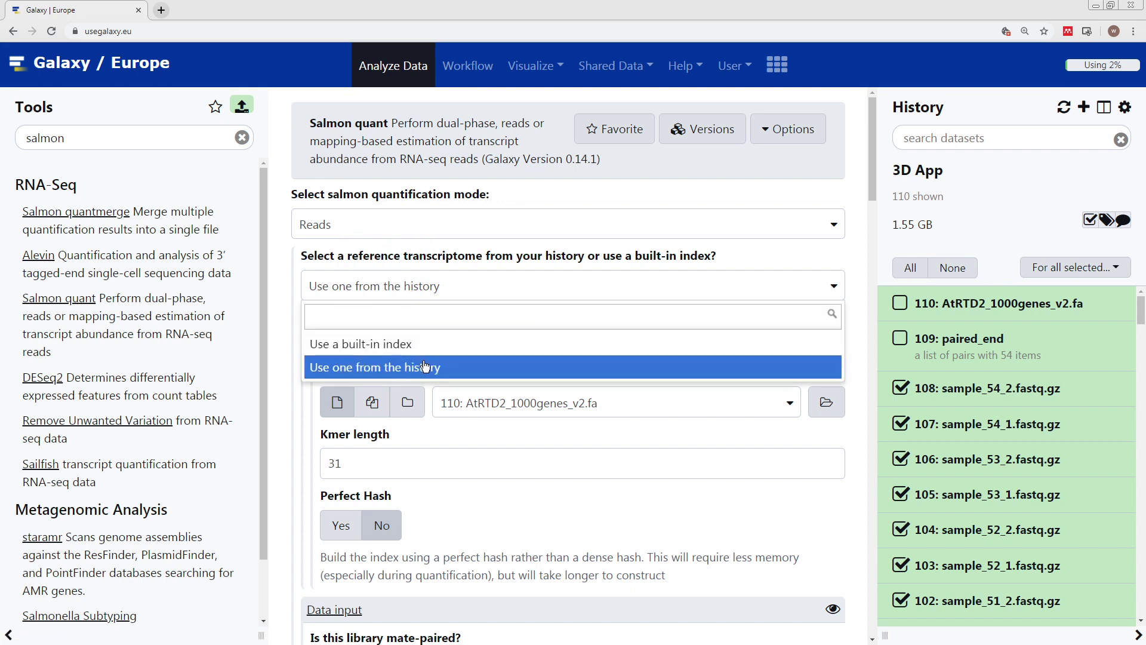
{"action": "left_click", "coordinate": [393, 298]}
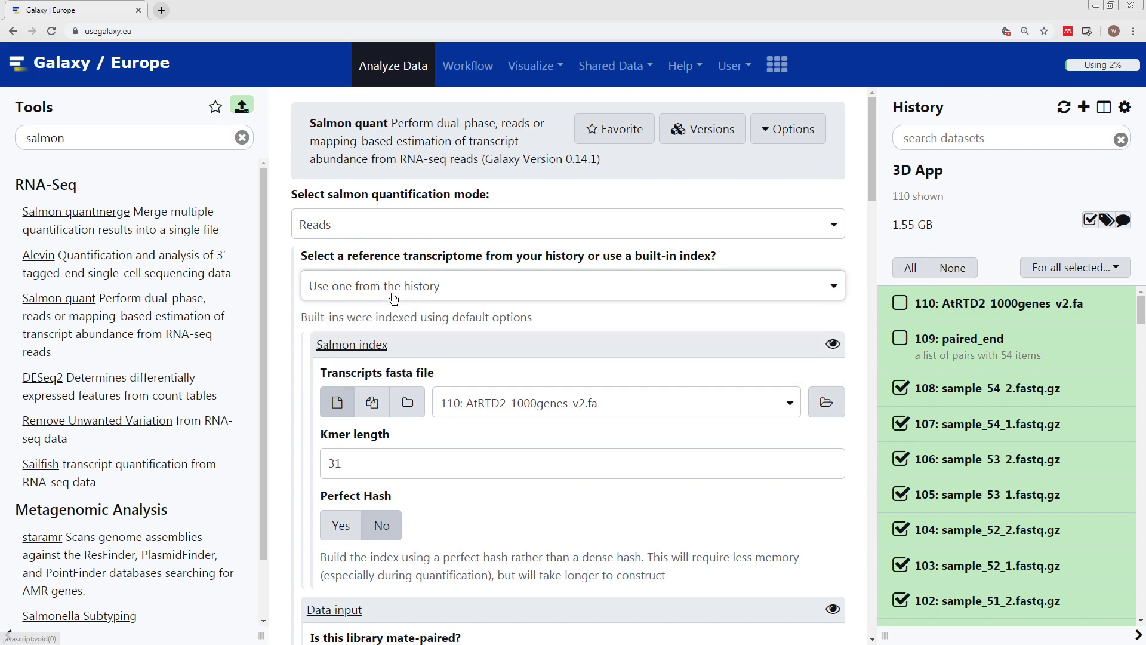
Set the Salmon quantification mode to Reads and take the reference transcriptome from the history.
{"action": "left_click", "coordinate": [398, 228]}
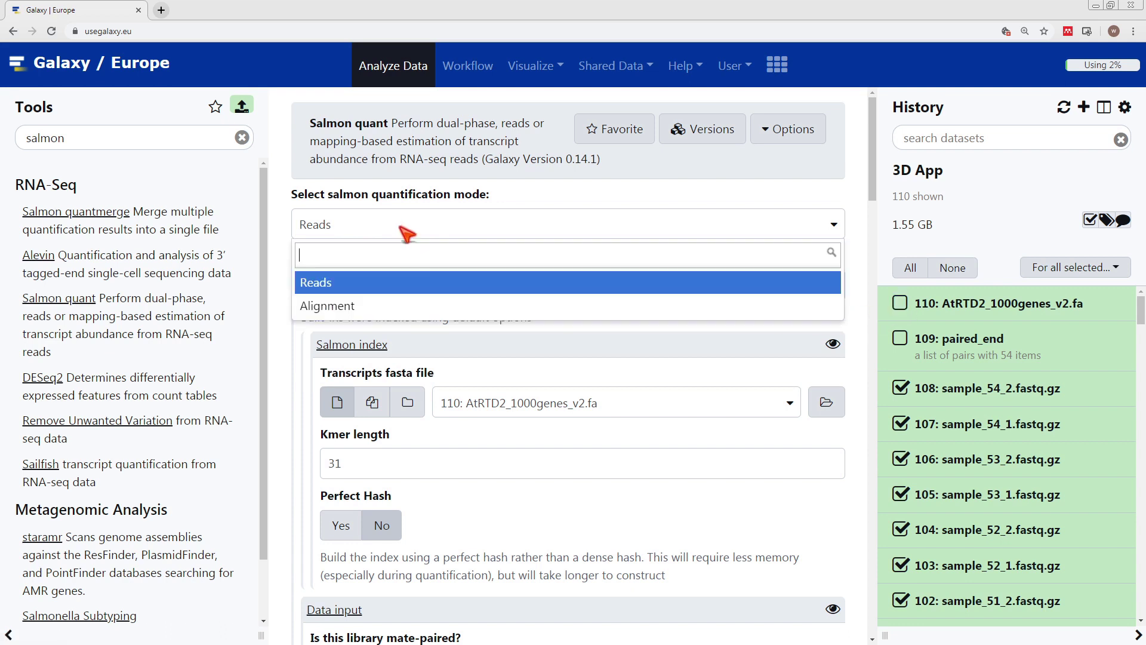
{"action": "left_click", "coordinate": [353, 283]}
{"action": "left_click", "coordinate": [353, 283]}
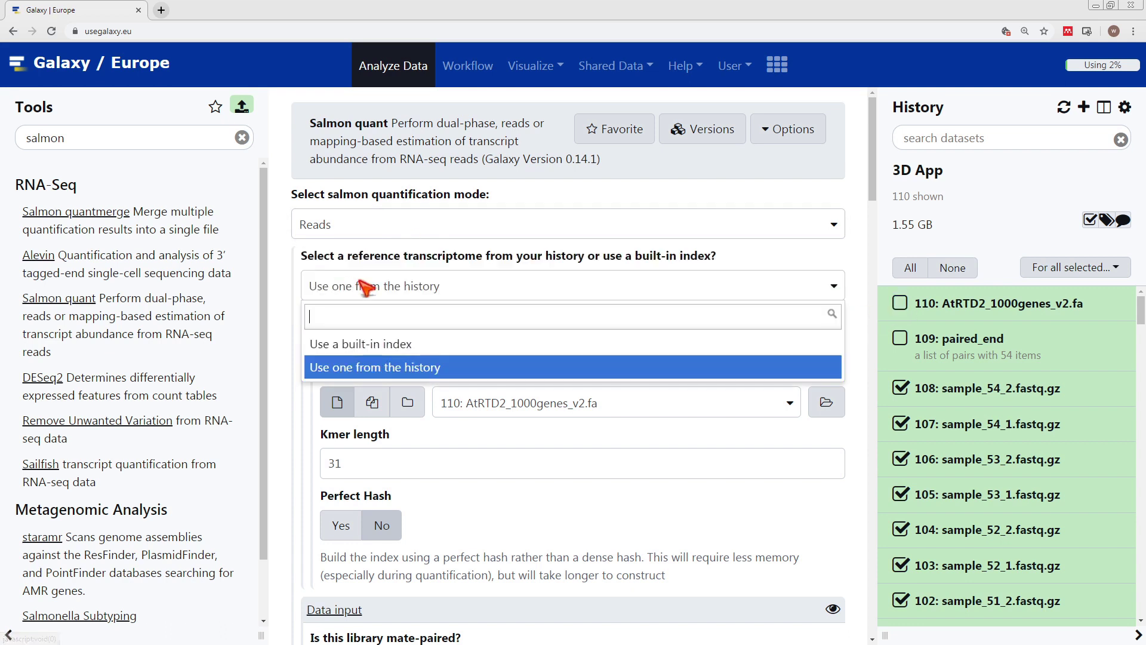
{"action": "left_click", "coordinate": [425, 367]}
Set the data input's library type to Paired-end Dataset Collection.
{"action": "scroll", "coordinate": [603, 412], "scroll_direction": "down", "scroll_amount": 1}
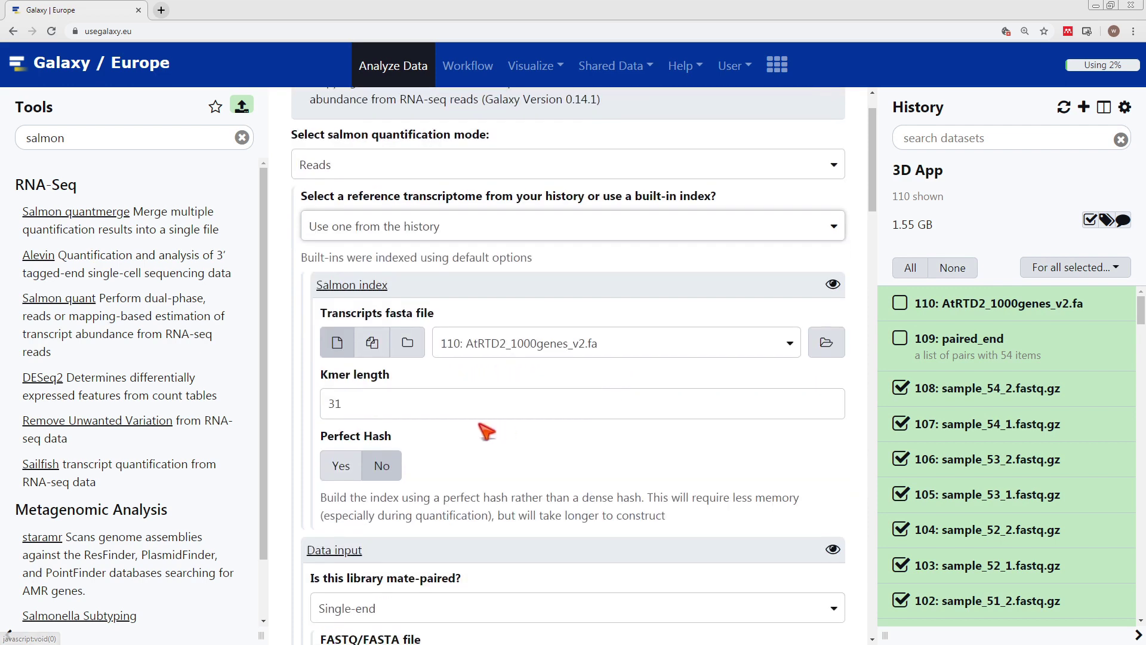
{"action": "scroll", "coordinate": [399, 406], "scroll_direction": "down", "scroll_amount": 1}
{"action": "scroll", "coordinate": [430, 389], "scroll_direction": "down", "scroll_amount": 2}
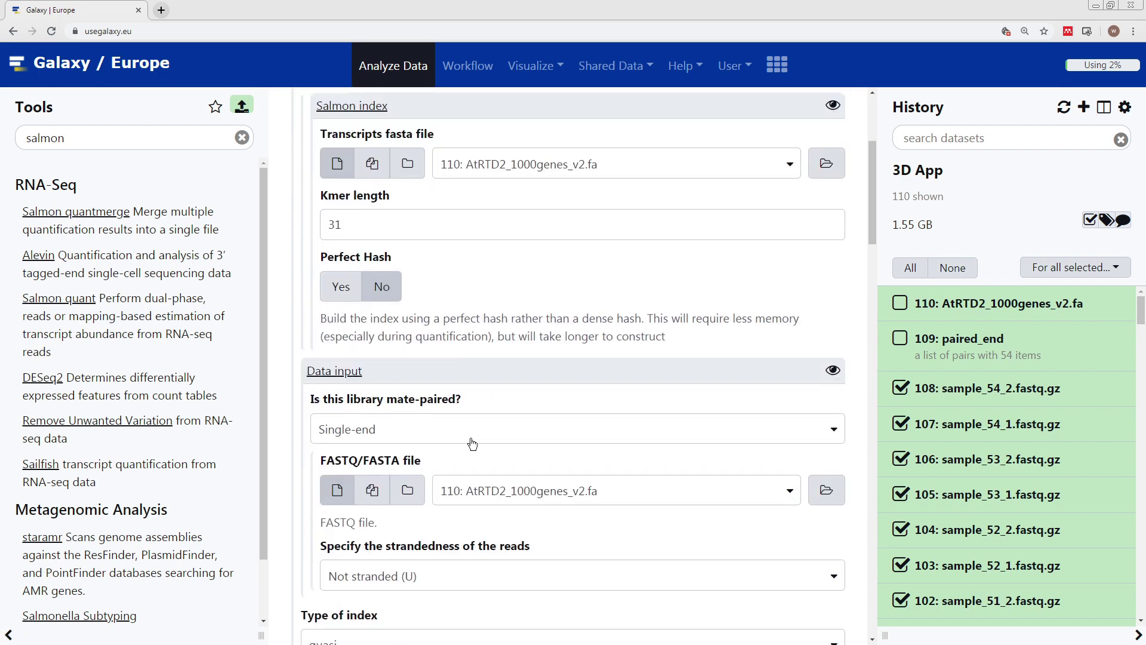
{"action": "scroll", "coordinate": [457, 438], "scroll_direction": "down", "scroll_amount": 1}
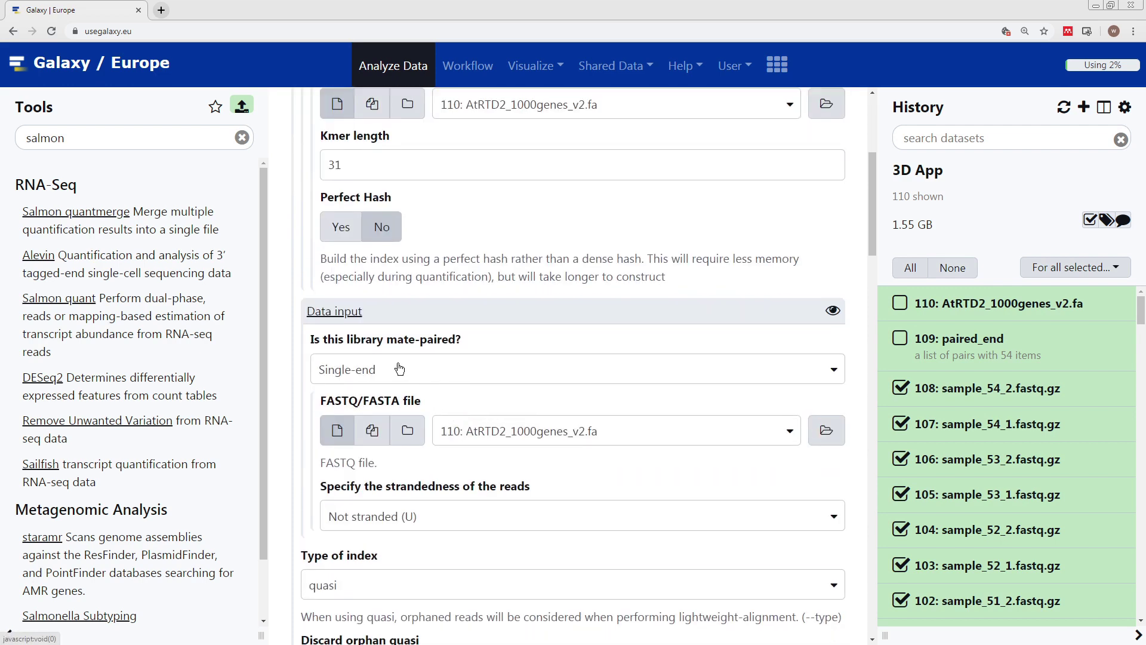
{"action": "left_click", "coordinate": [414, 380]}
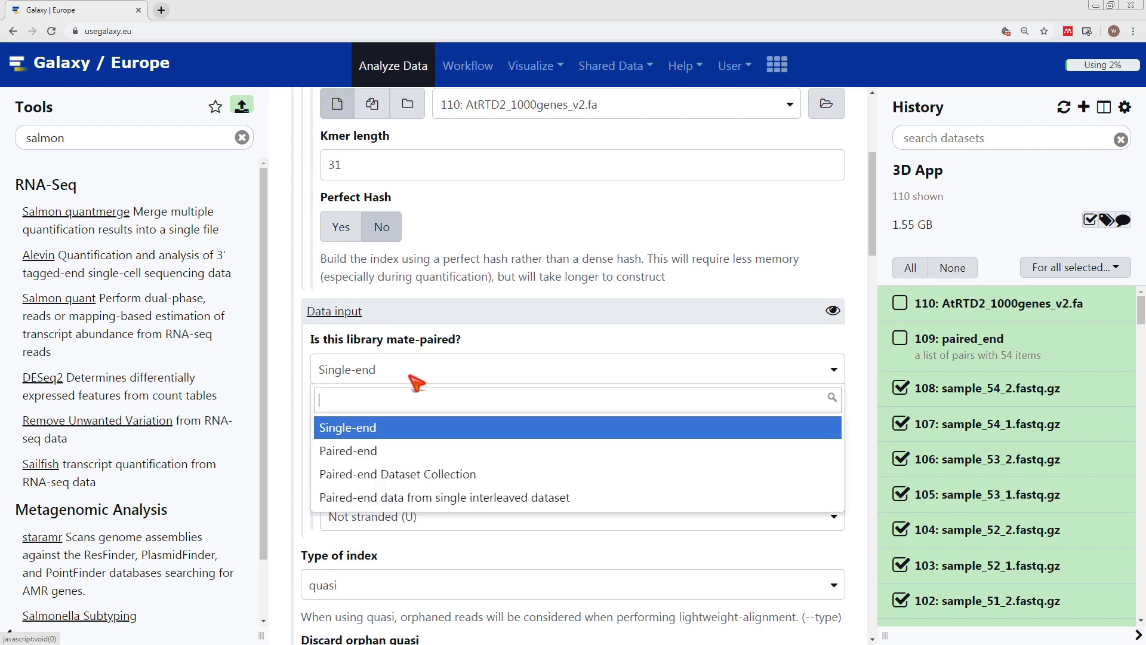
{"action": "left_click", "coordinate": [430, 481]}
Review the remaining Salmon quant parameters and execute the quantification on the paired_end collection.
{"action": "scroll", "coordinate": [427, 465], "scroll_direction": "down", "scroll_amount": 1}
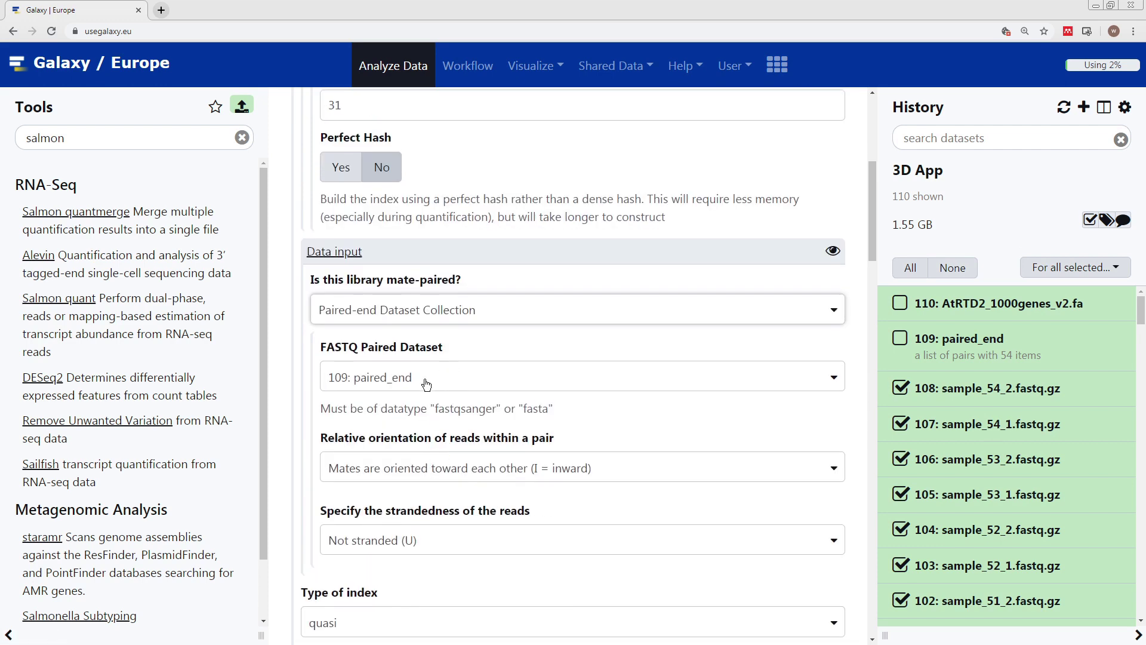
{"action": "scroll", "coordinate": [478, 388], "scroll_direction": "down", "scroll_amount": 4}
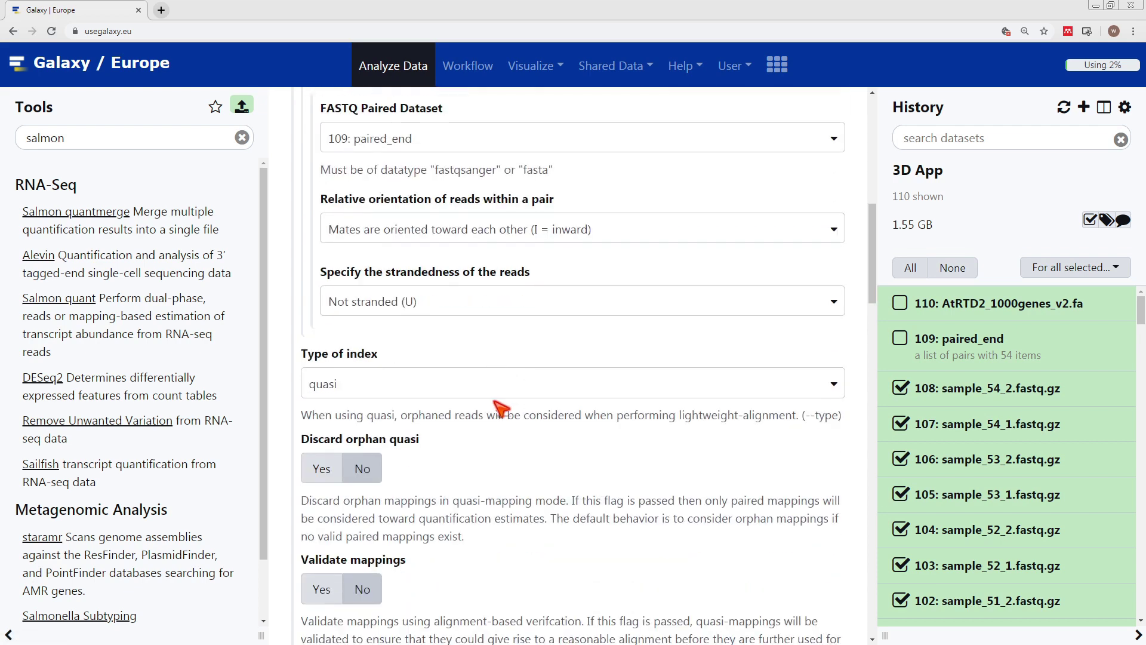
{"action": "scroll", "coordinate": [501, 408], "scroll_direction": "down", "scroll_amount": 5}
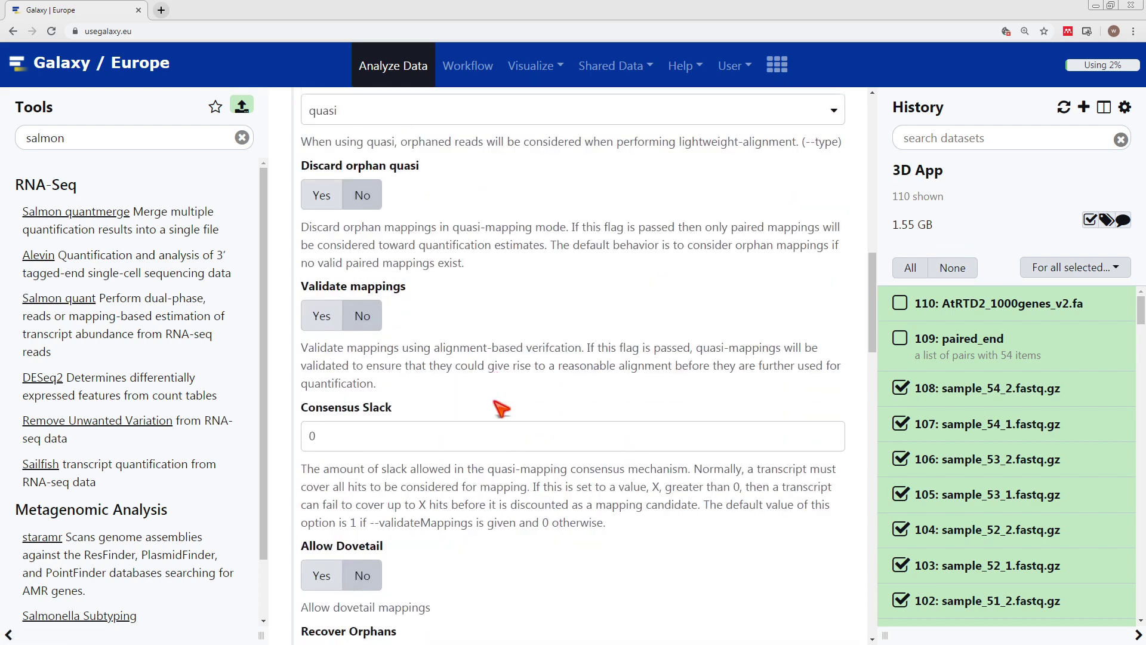
{"action": "scroll", "coordinate": [500, 408], "scroll_direction": "down", "scroll_amount": 12}
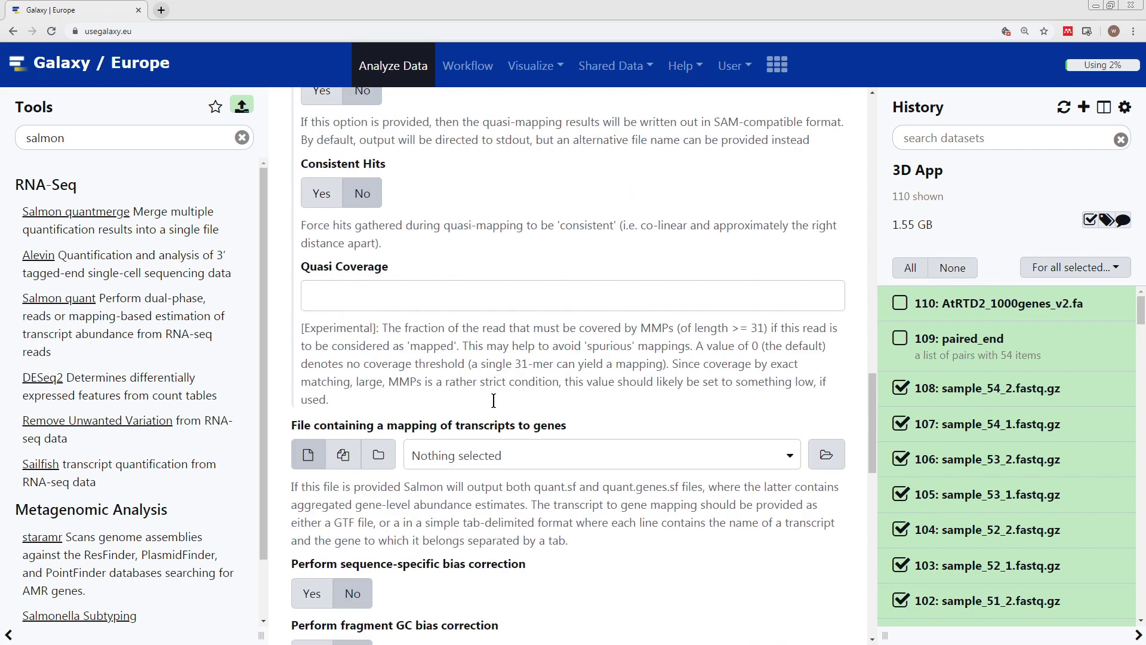
{"action": "scroll", "coordinate": [498, 403], "scroll_direction": "down", "scroll_amount": 10}
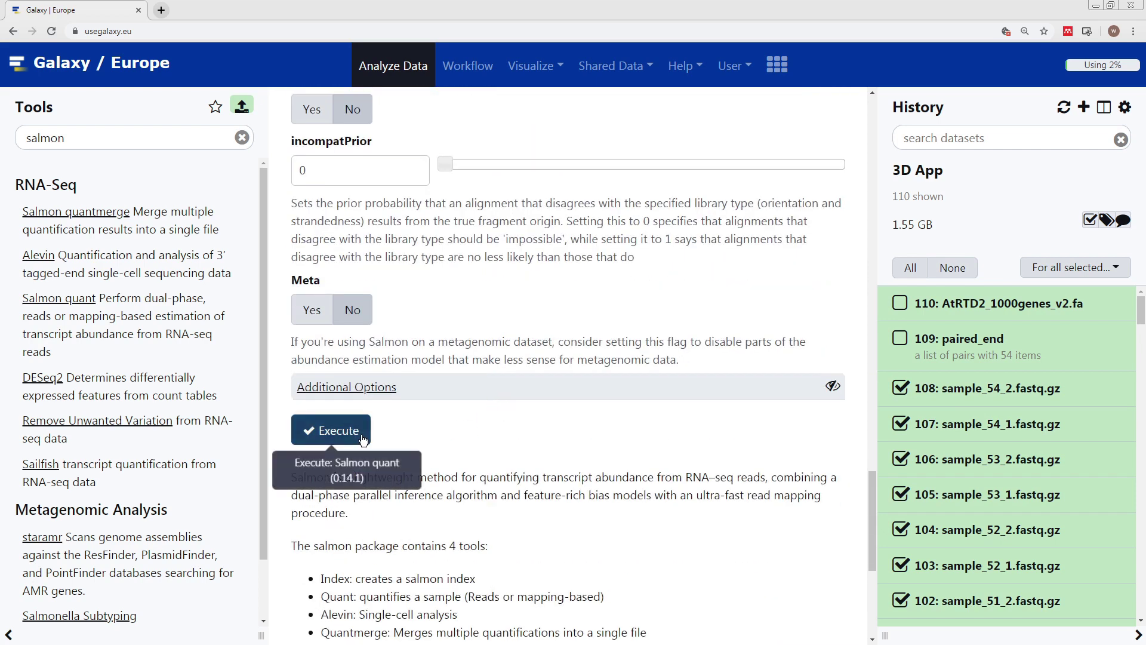
{"action": "left_click", "coordinate": [363, 439]}
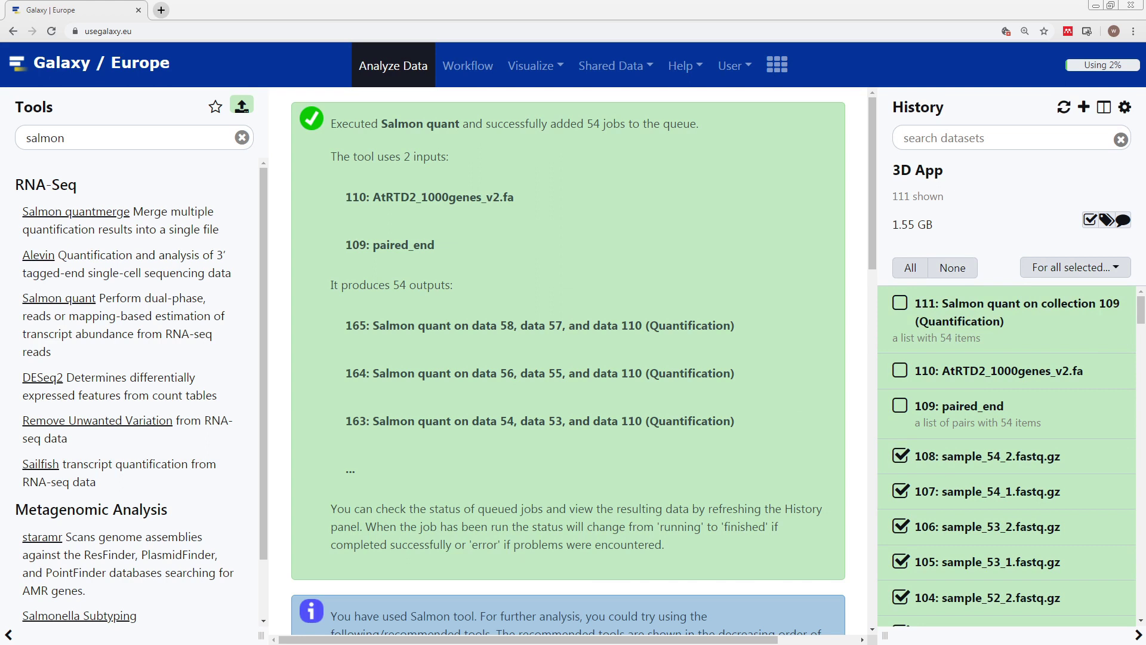
Open the Salmon quant output collection in the history and inspect the quantification previews of sample_01 and sample_02.
{"action": "left_click", "coordinate": [989, 308]}
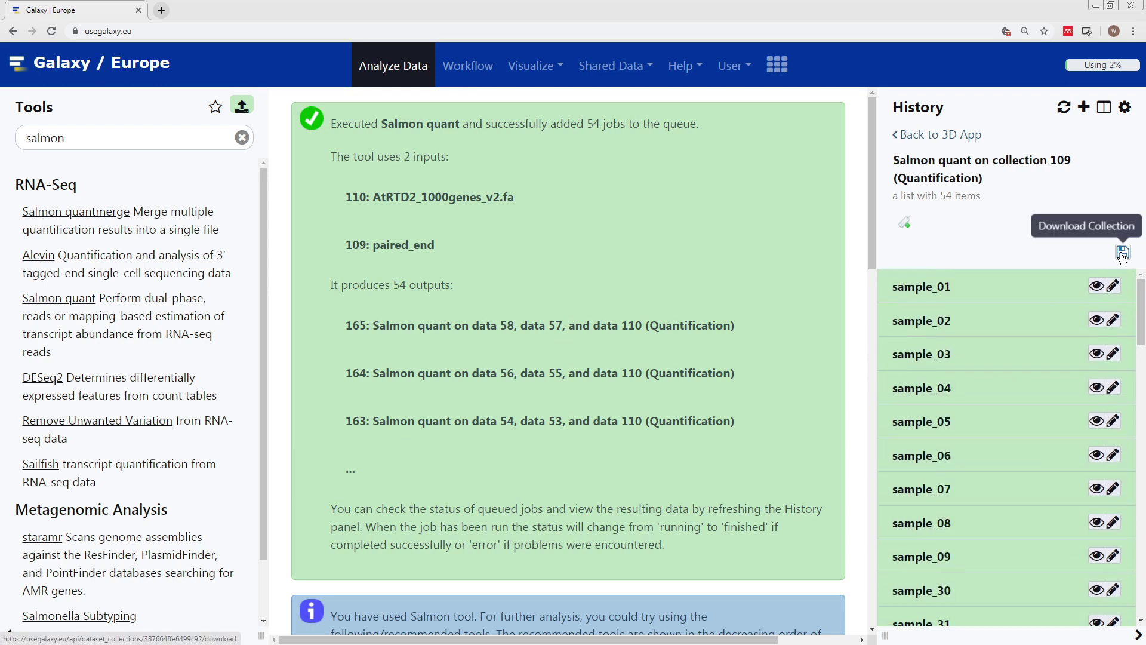
{"action": "left_click", "coordinate": [946, 288]}
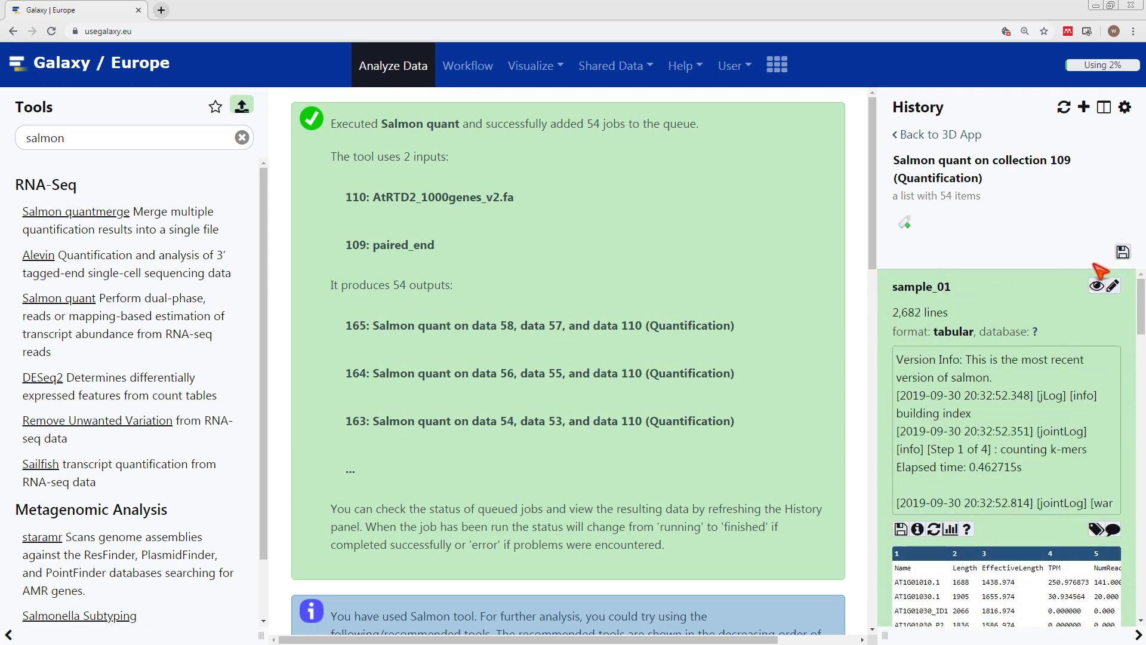
{"action": "scroll", "coordinate": [998, 448], "scroll_direction": "down", "scroll_amount": 3}
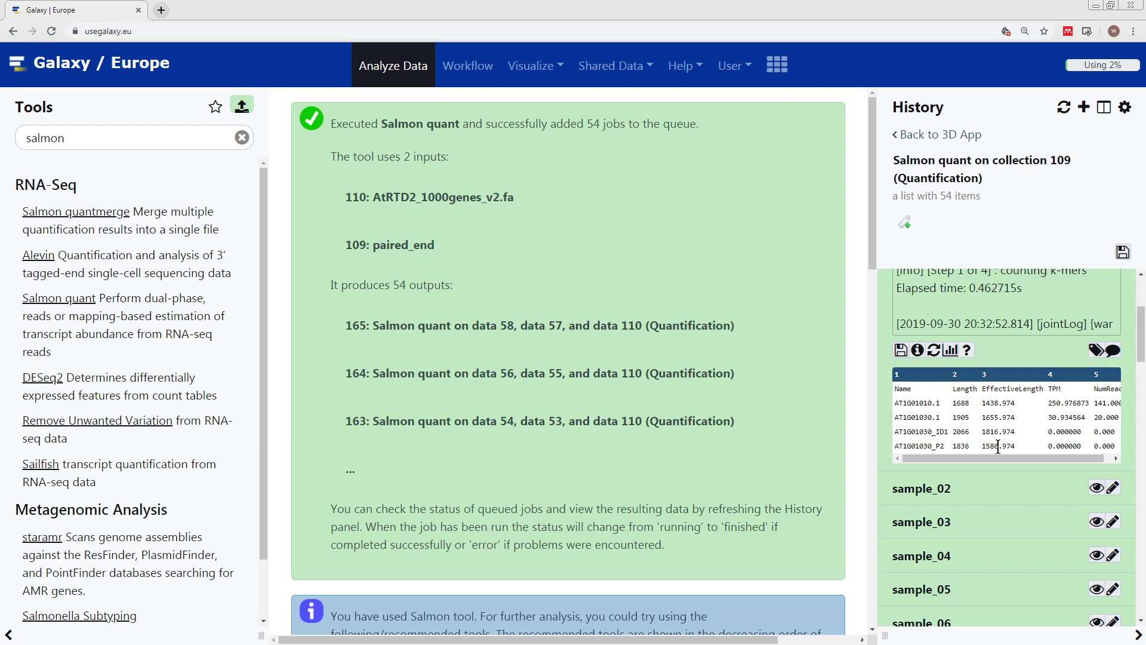
{"action": "left_click", "coordinate": [942, 495]}
{"action": "scroll", "coordinate": [994, 485], "scroll_direction": "down", "scroll_amount": 5}
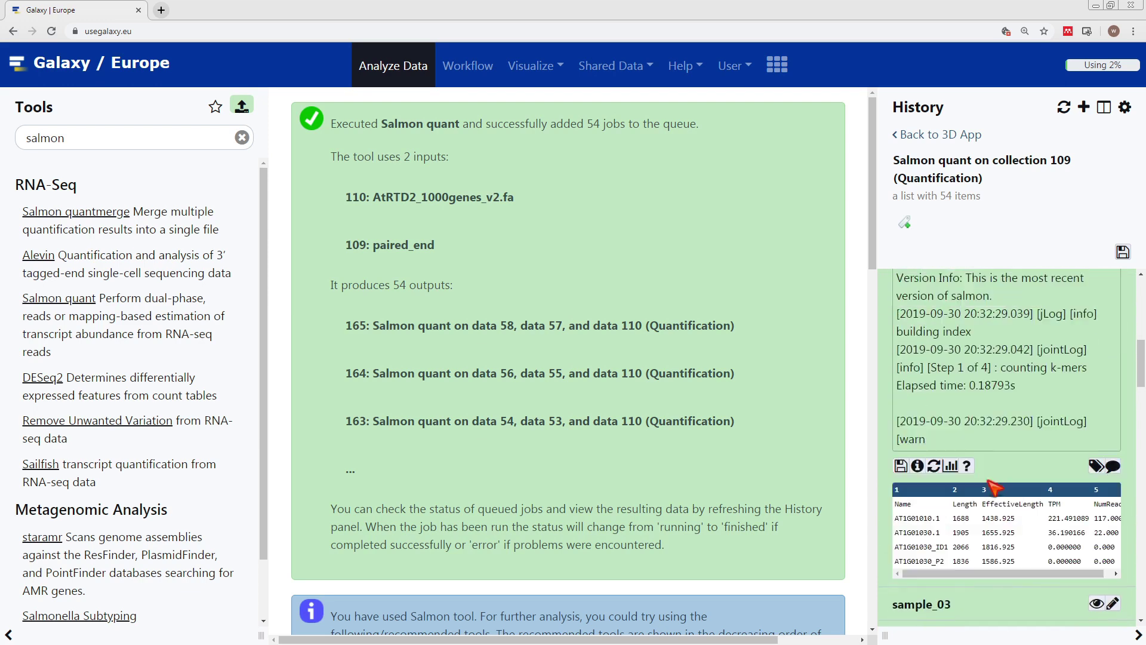
{"action": "scroll", "coordinate": [1003, 477], "scroll_direction": "up", "scroll_amount": 8}
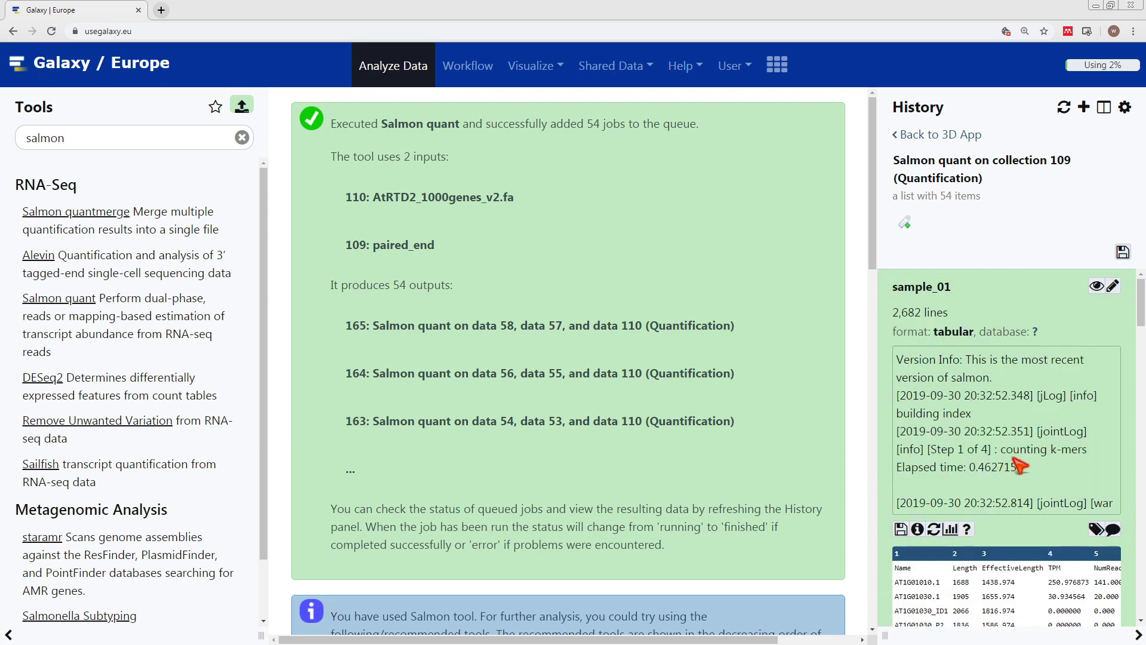
Download the Salmon quant collection and show the downloaded archive in its folder.
{"action": "left_click", "coordinate": [1127, 259]}
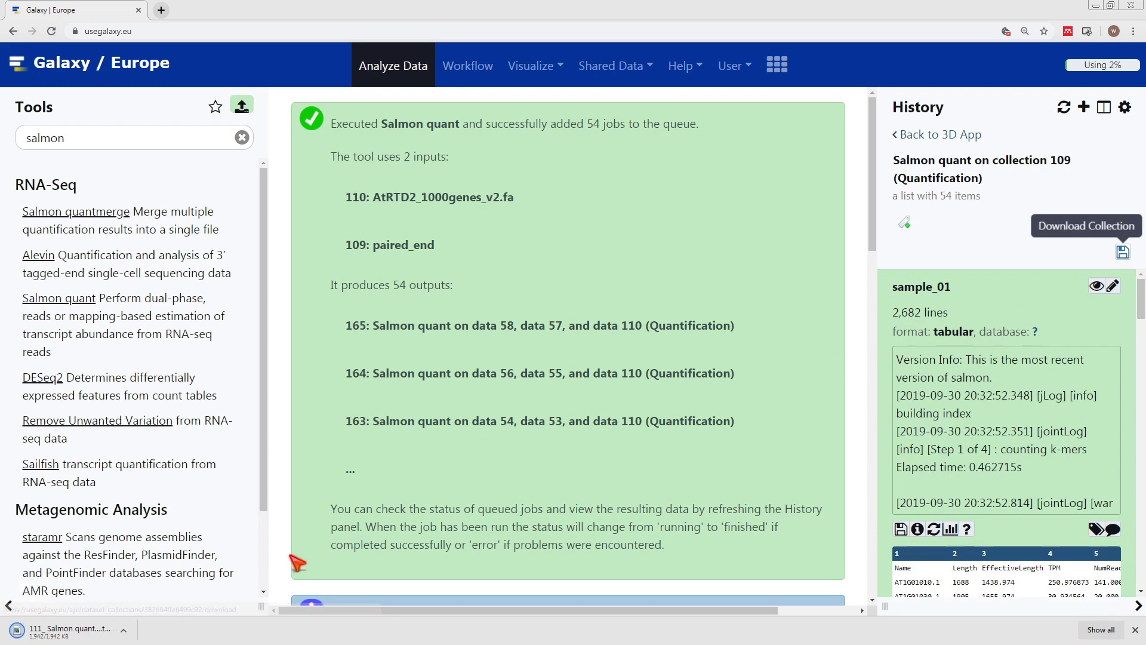
{"action": "right_click", "coordinate": [81, 628]}
{"action": "left_click", "coordinate": [135, 607]}
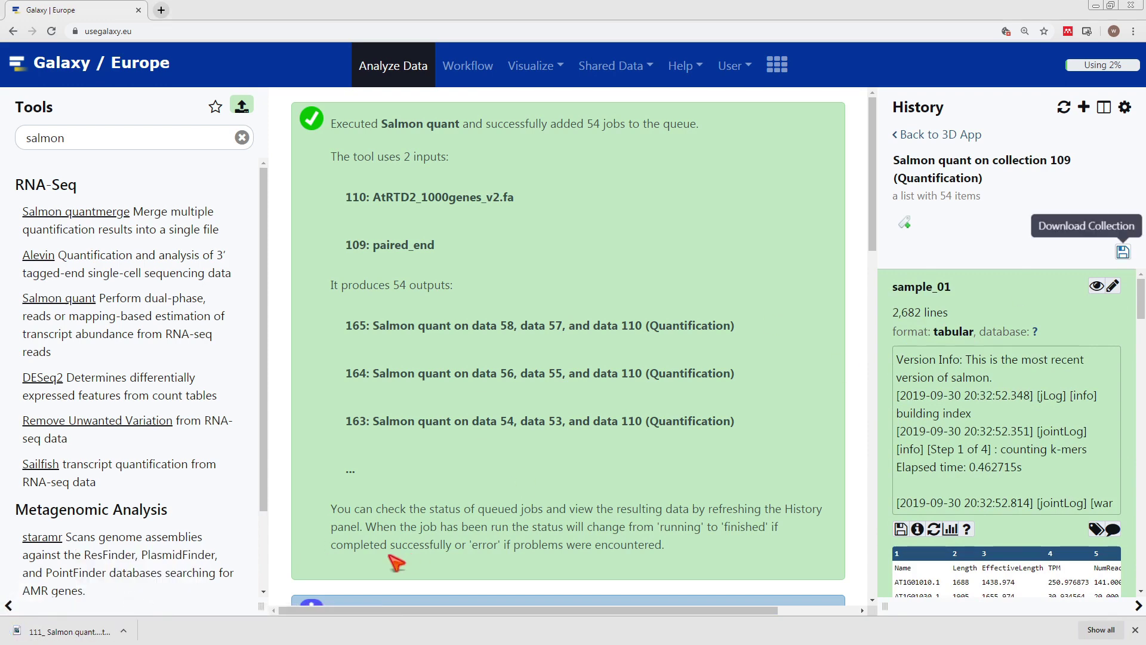
{"action": "right_click", "coordinate": [110, 625]}
{"action": "left_click", "coordinate": [173, 591]}
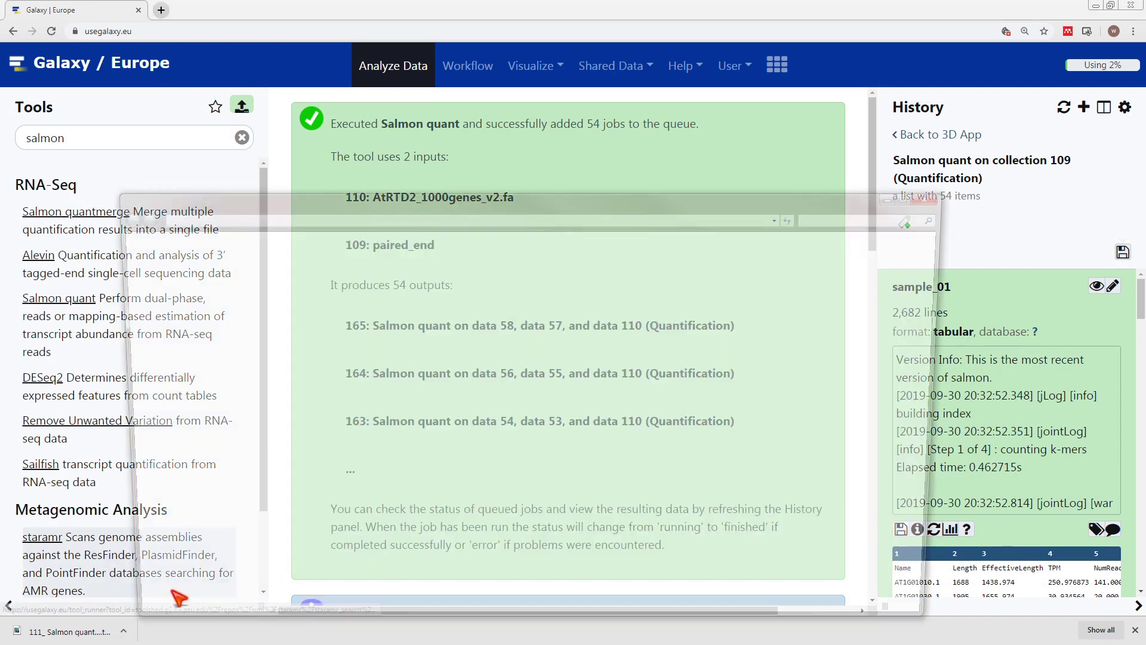
Extract the downloaded Salmon quant TGZ archive into its own folder within Downloads and open that folder.
{"action": "right_click", "coordinate": [463, 292]}
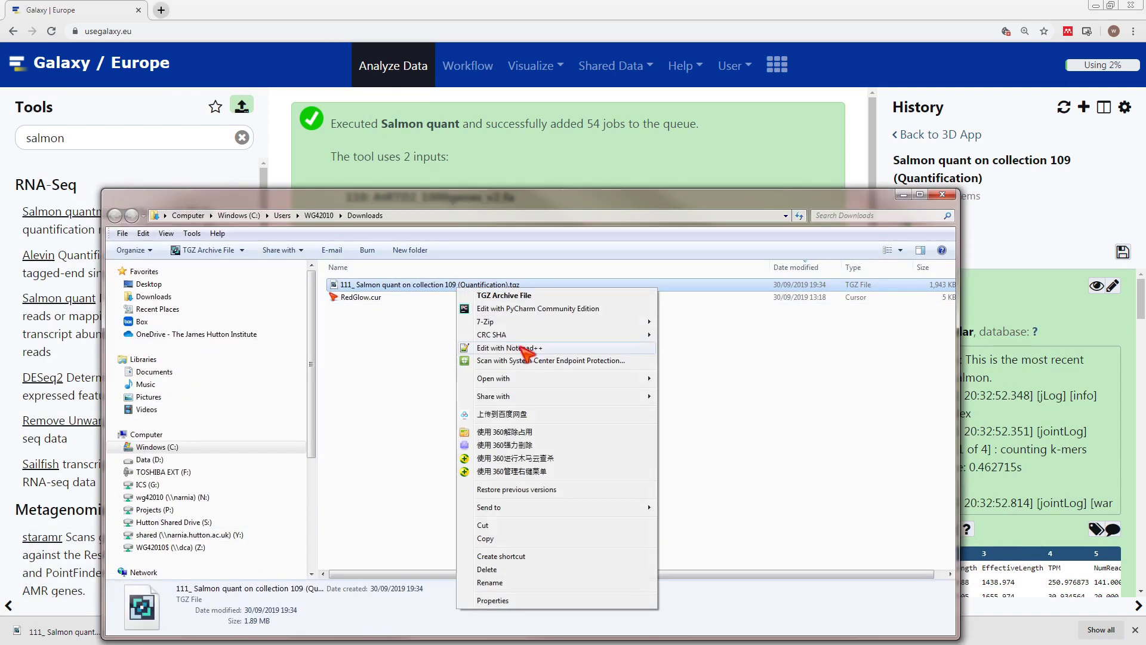
{"action": "mouse_move", "coordinate": [561, 316]}
{"action": "left_click", "coordinate": [713, 375]}
{"action": "double_click", "coordinate": [411, 310]}
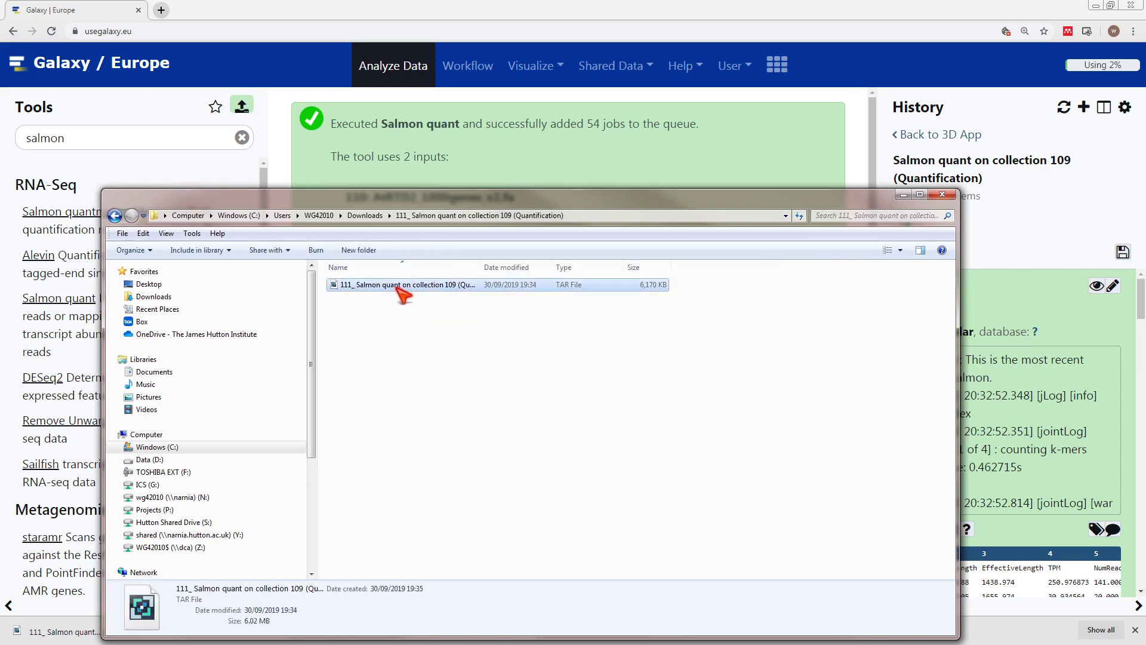
Extract the inner TAR archive into its own folder and look through the sample tabular files in the quantification folder.
{"action": "right_click", "coordinate": [397, 287]}
{"action": "mouse_move", "coordinate": [433, 320]}
{"action": "left_click", "coordinate": [687, 374]}
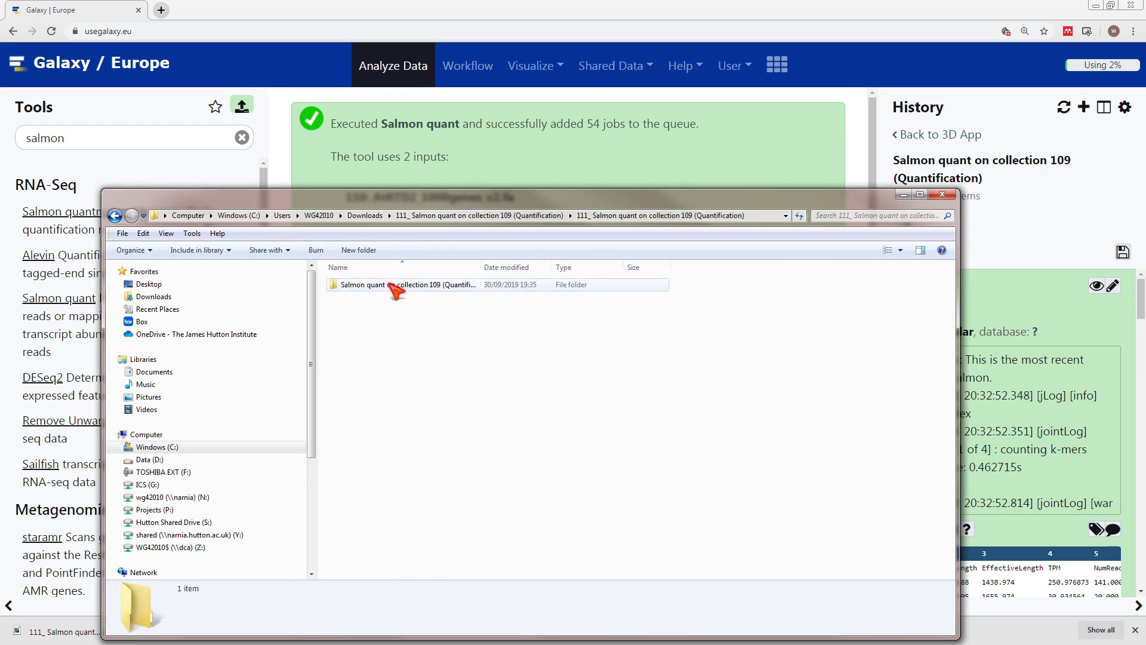
{"action": "double_click", "coordinate": [410, 297]}
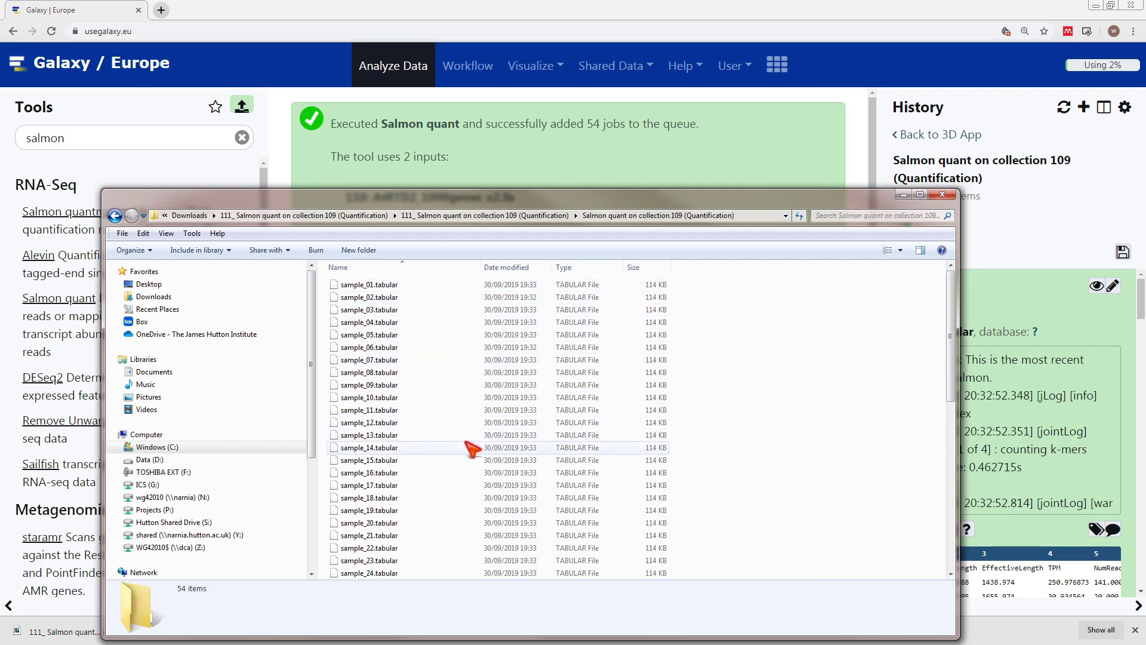
{"action": "scroll", "coordinate": [472, 460], "scroll_direction": "down", "scroll_amount": 7}
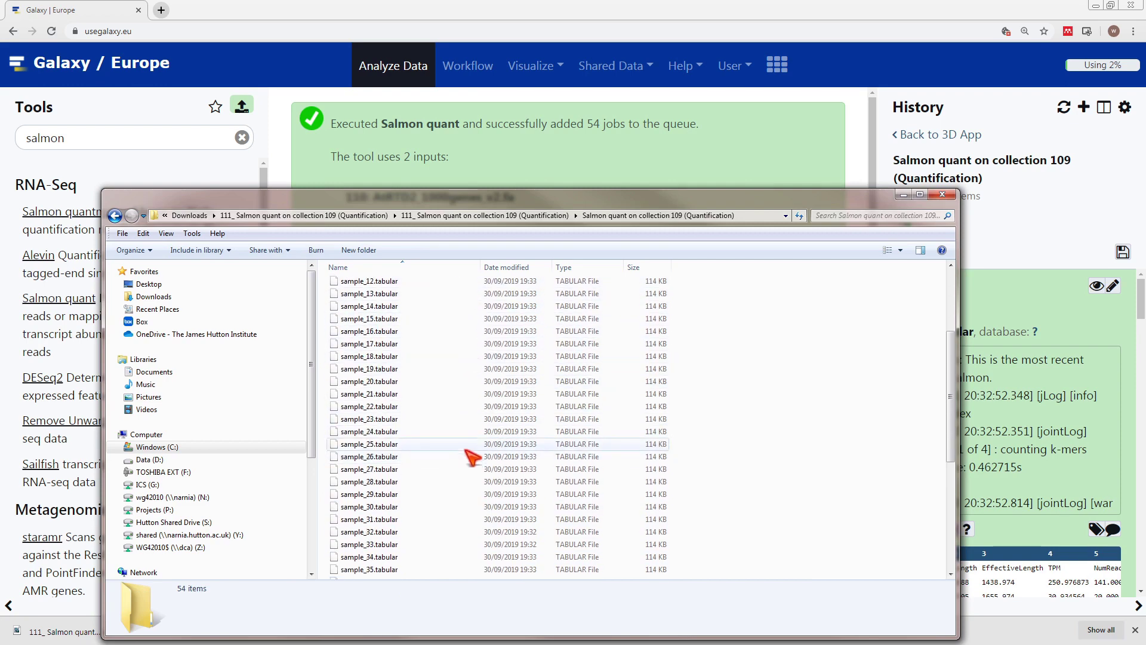
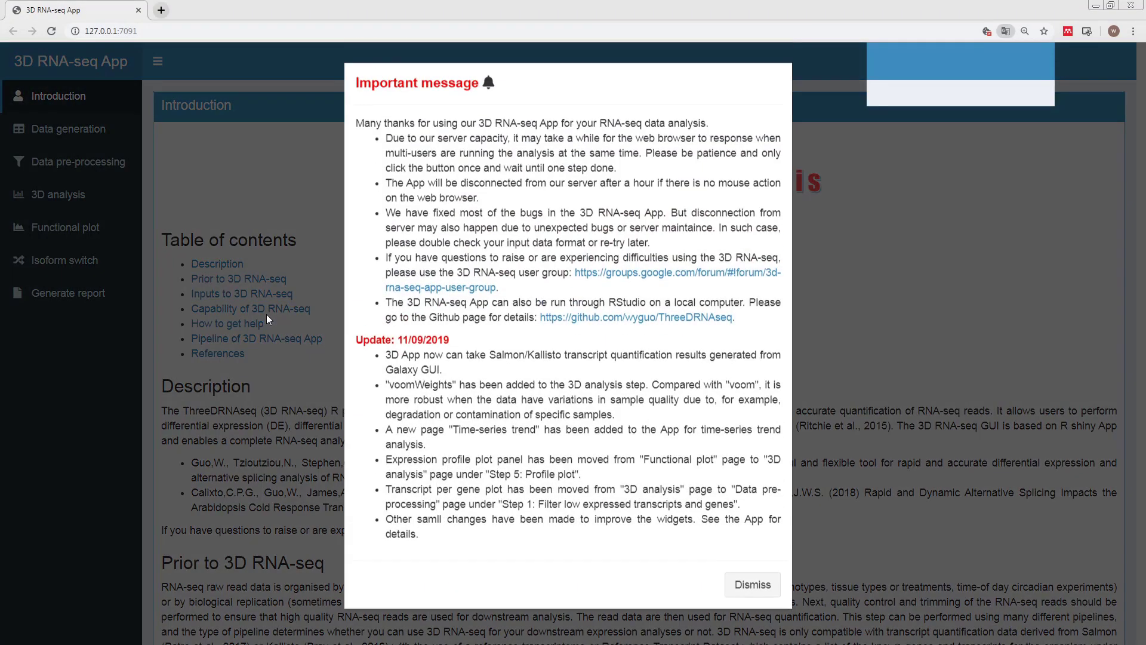
In the 3D RNA-seq App, look through the pages from Data generation to Generate report to see each analysis workflow.
{"action": "left_click", "coordinate": [105, 132]}
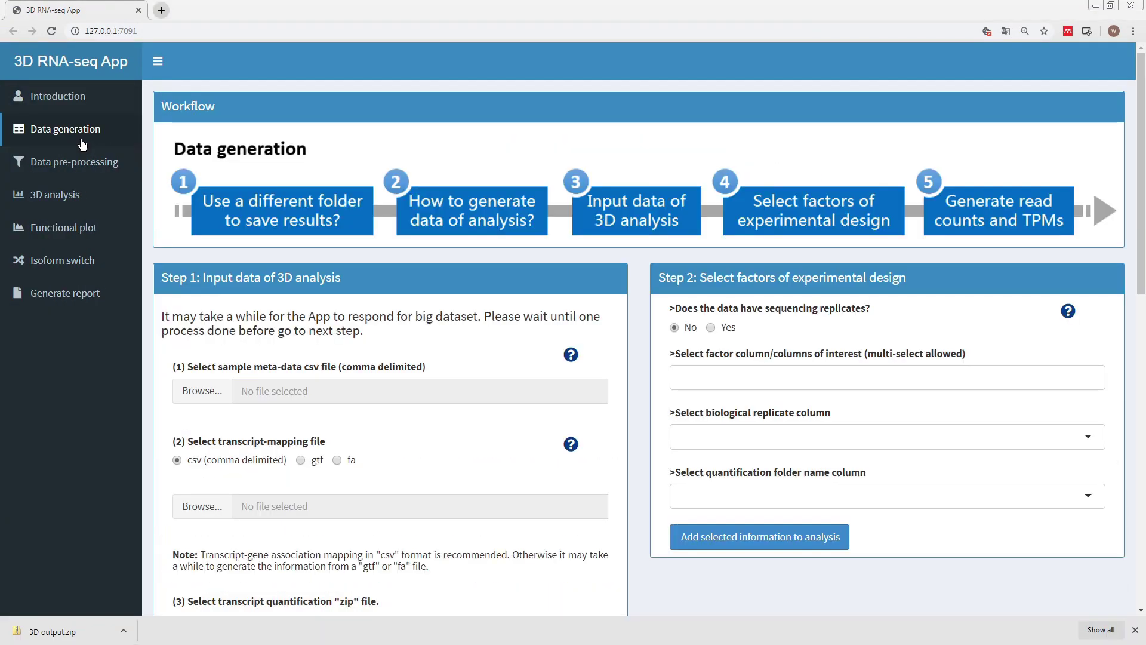
{"action": "left_click", "coordinate": [83, 171]}
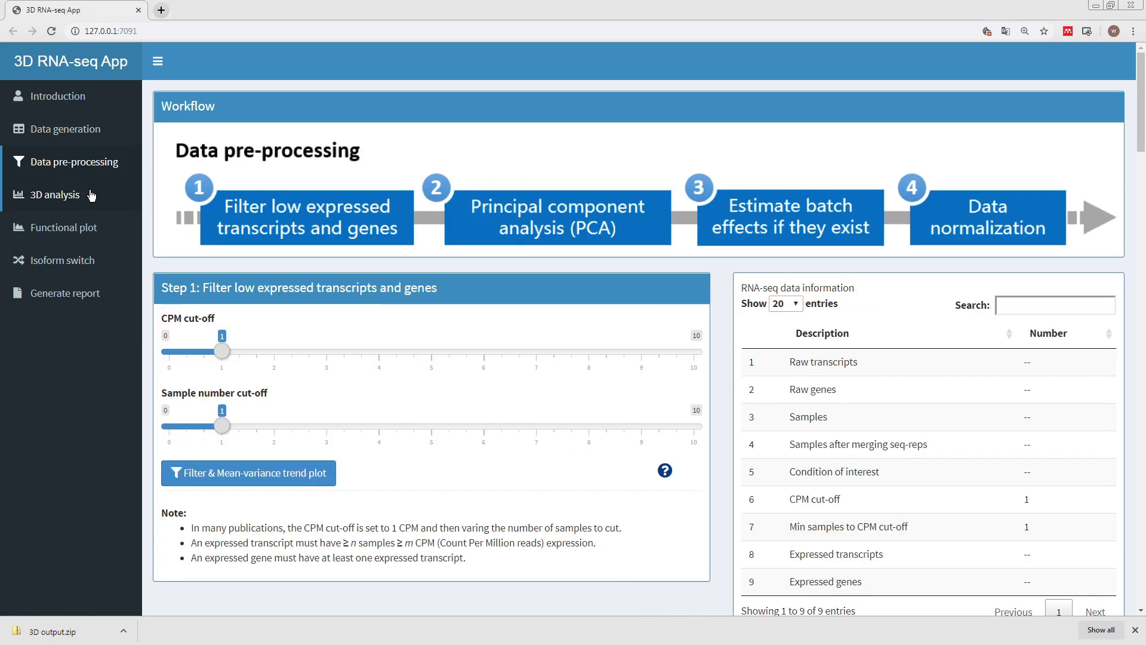
{"action": "left_click", "coordinate": [67, 200]}
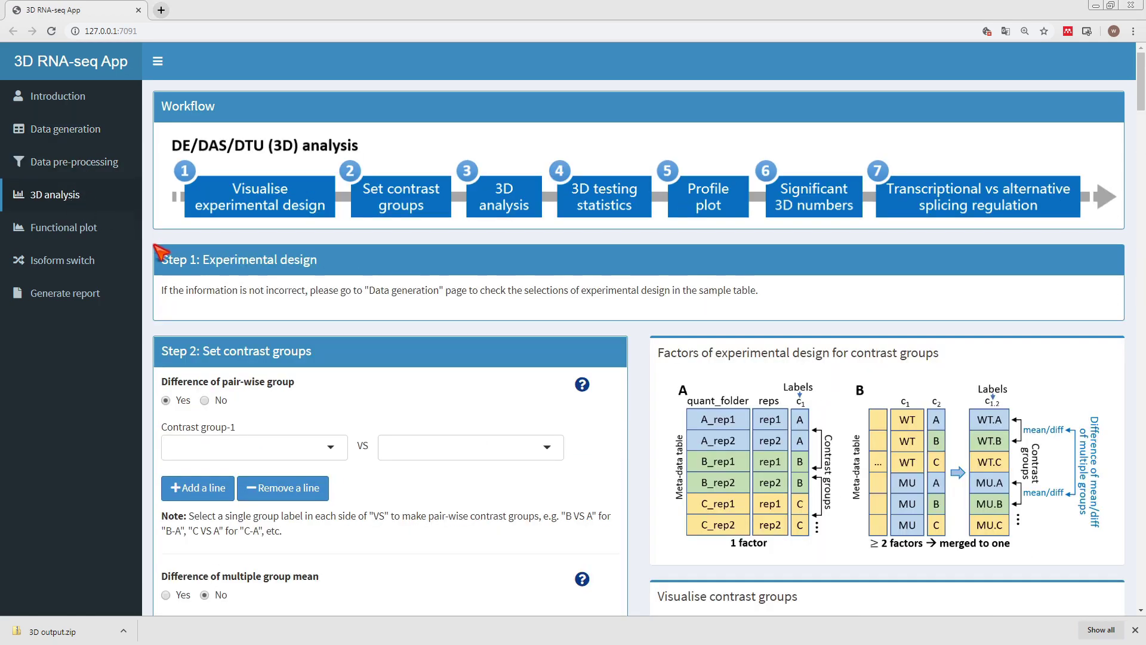
{"action": "left_click", "coordinate": [63, 234]}
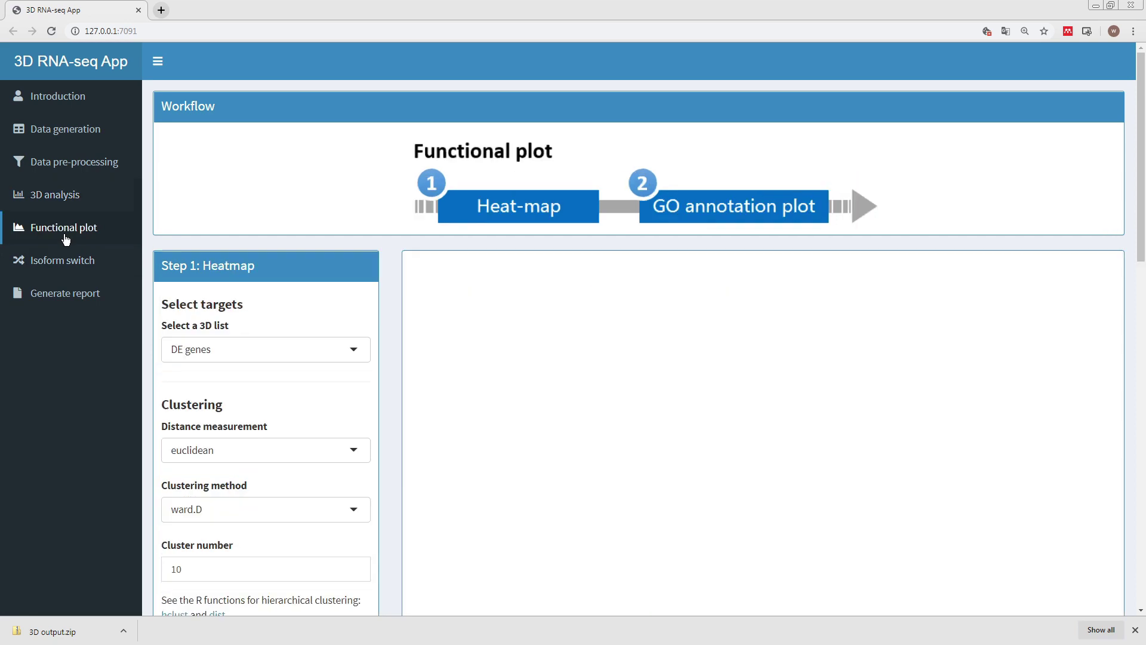
{"action": "left_click", "coordinate": [80, 272]}
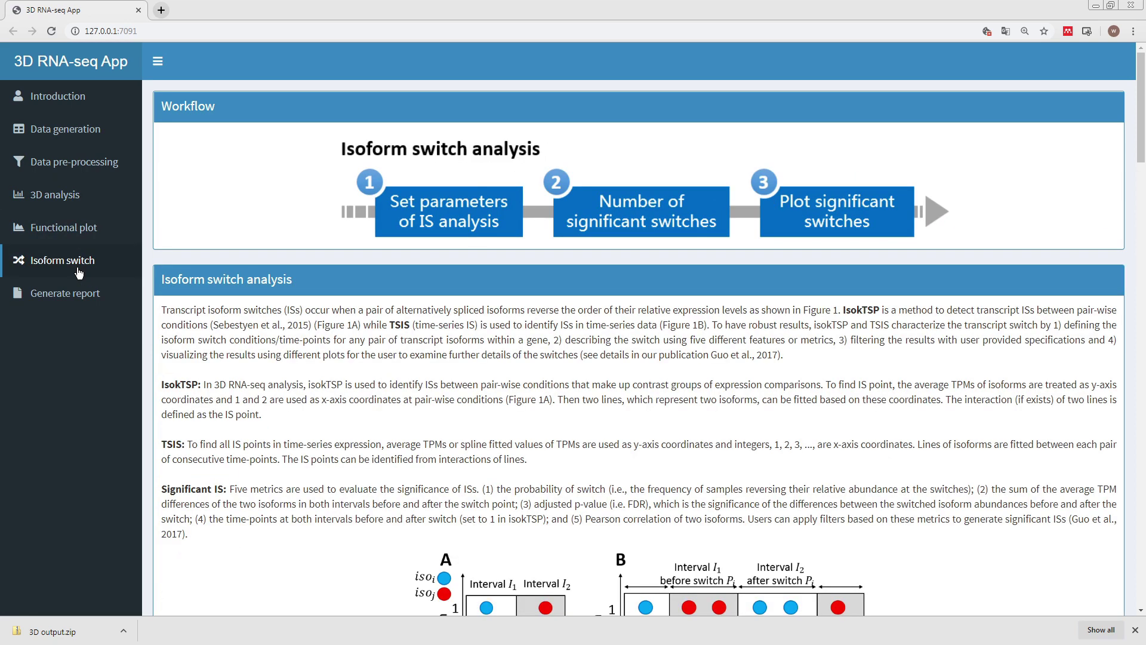
{"action": "left_click", "coordinate": [83, 299]}
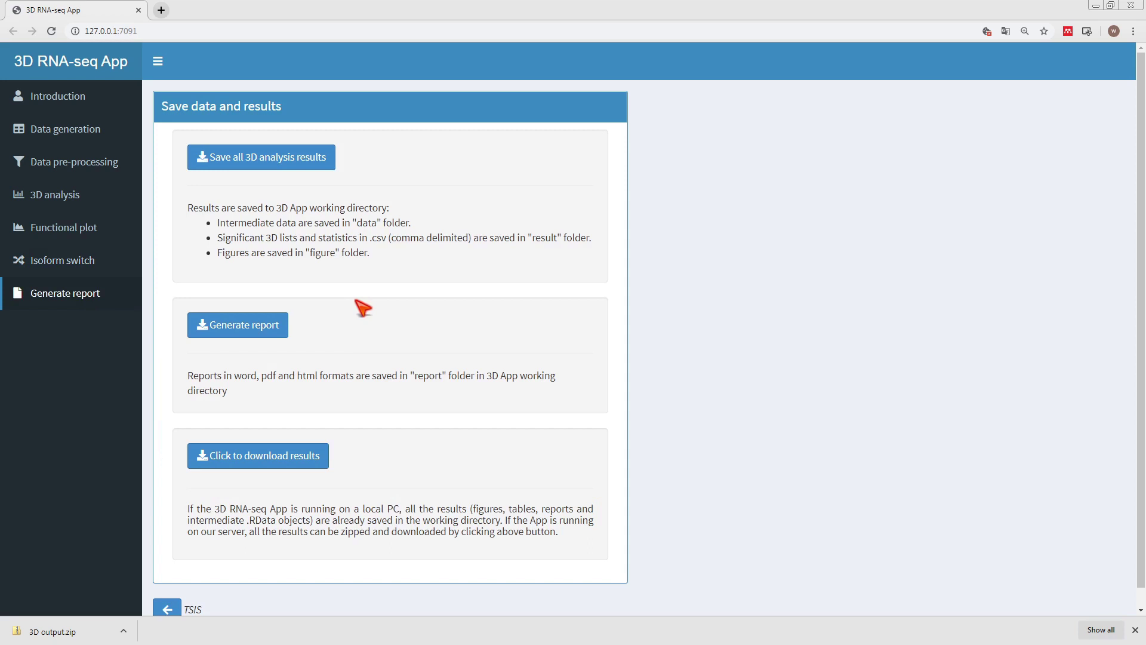
Return to the Data generation page and bring up the Step 1 input data settings.
{"action": "left_click", "coordinate": [71, 141]}
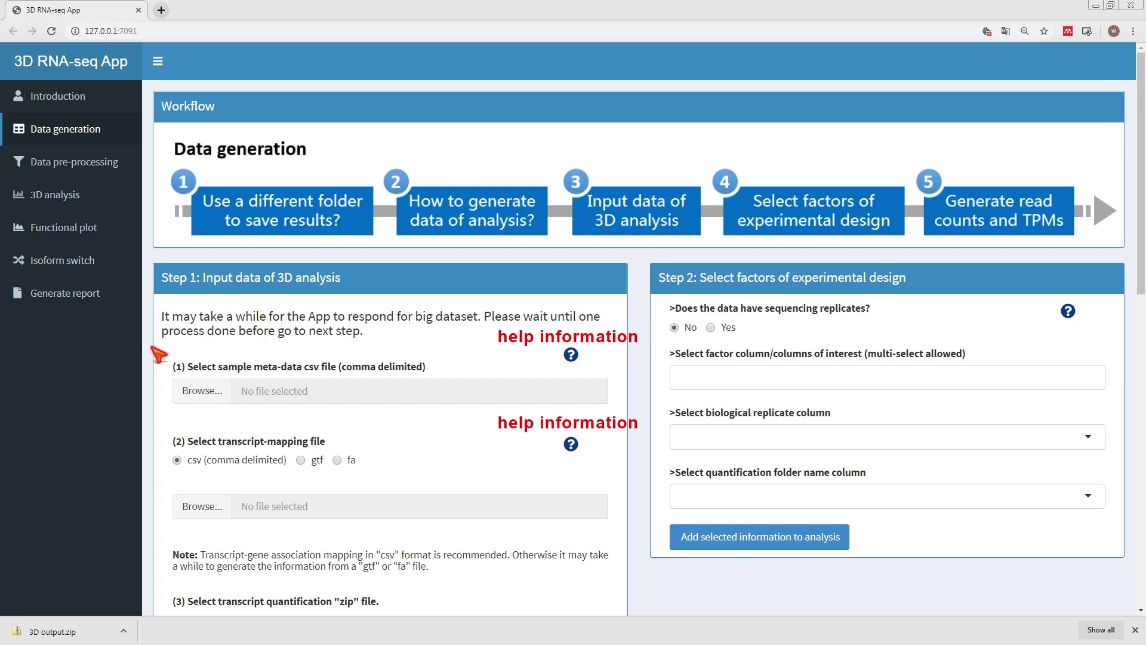
{"action": "scroll", "coordinate": [158, 354], "scroll_direction": "down", "scroll_amount": 1}
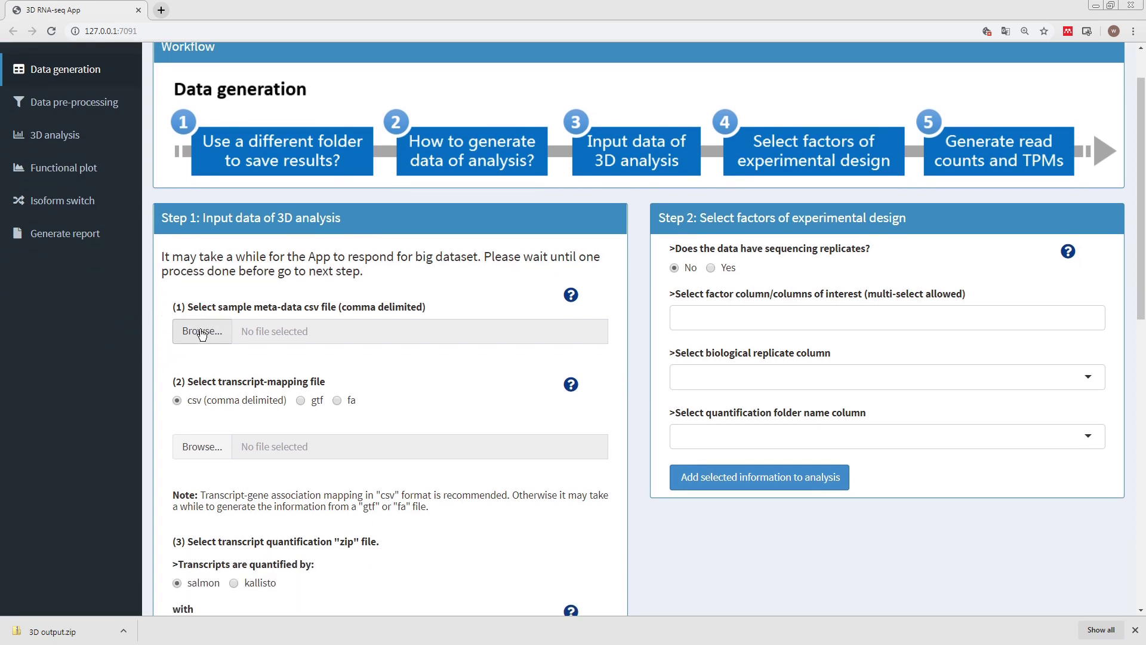
{"action": "scroll", "coordinate": [201, 332], "scroll_direction": "down", "scroll_amount": 1}
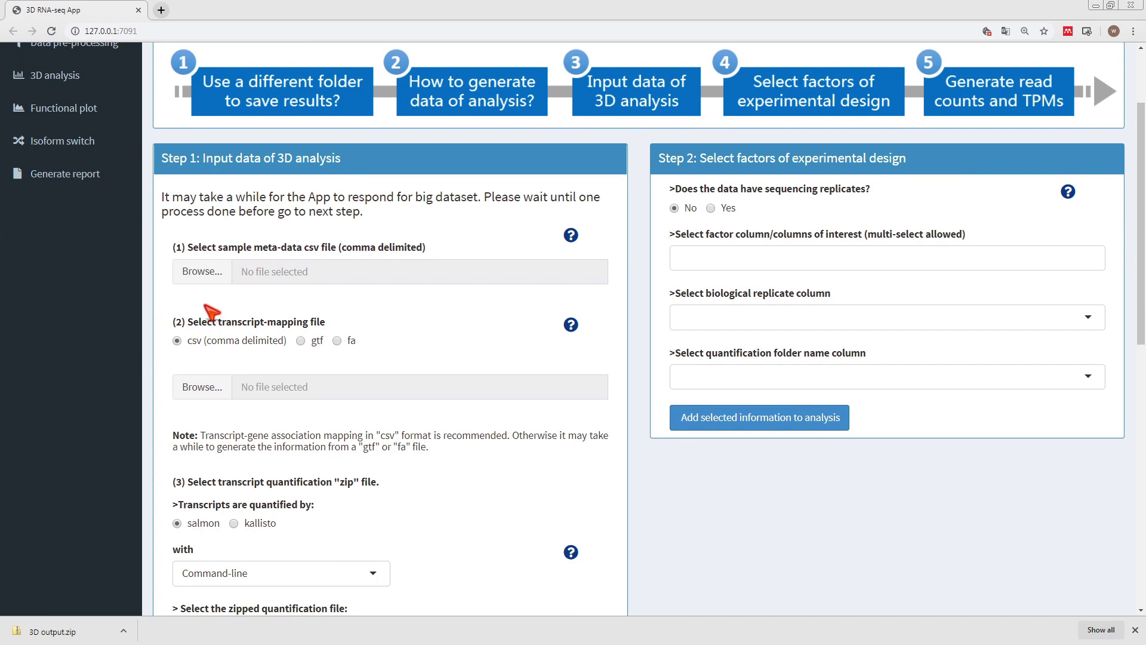
Upload metatable.csv as the sample meta-data file and mapping.csv as the transcript-mapping file in Step 1.
{"action": "scroll", "coordinate": [203, 311], "scroll_direction": "down", "scroll_amount": 1}
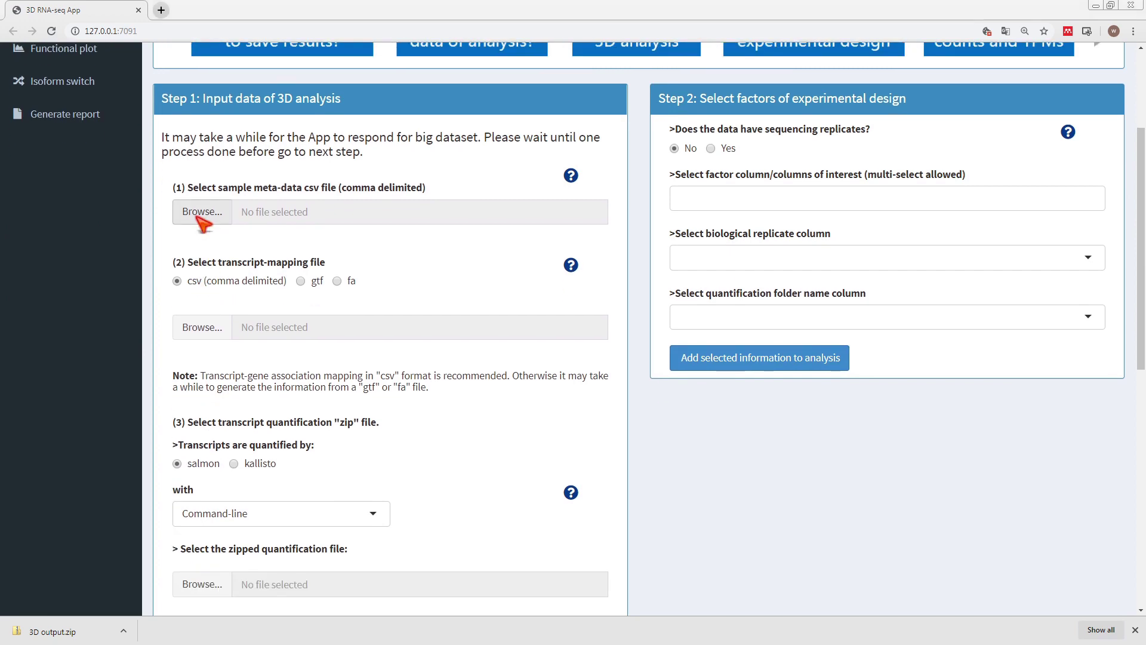
{"action": "left_click", "coordinate": [205, 211]}
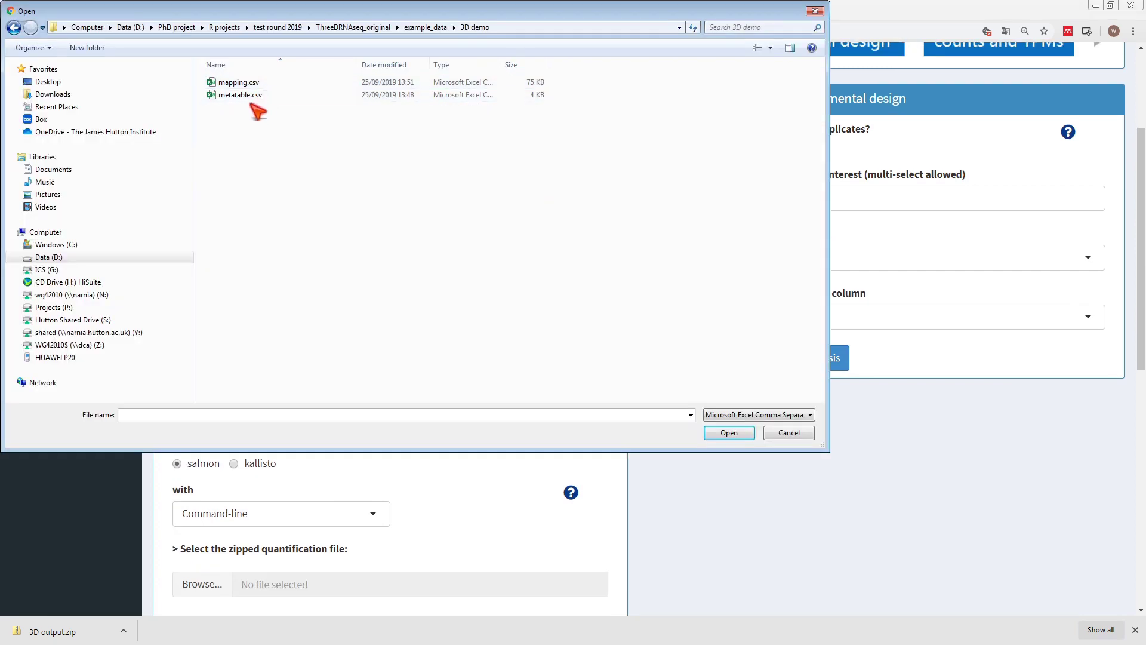
{"action": "double_click", "coordinate": [248, 96]}
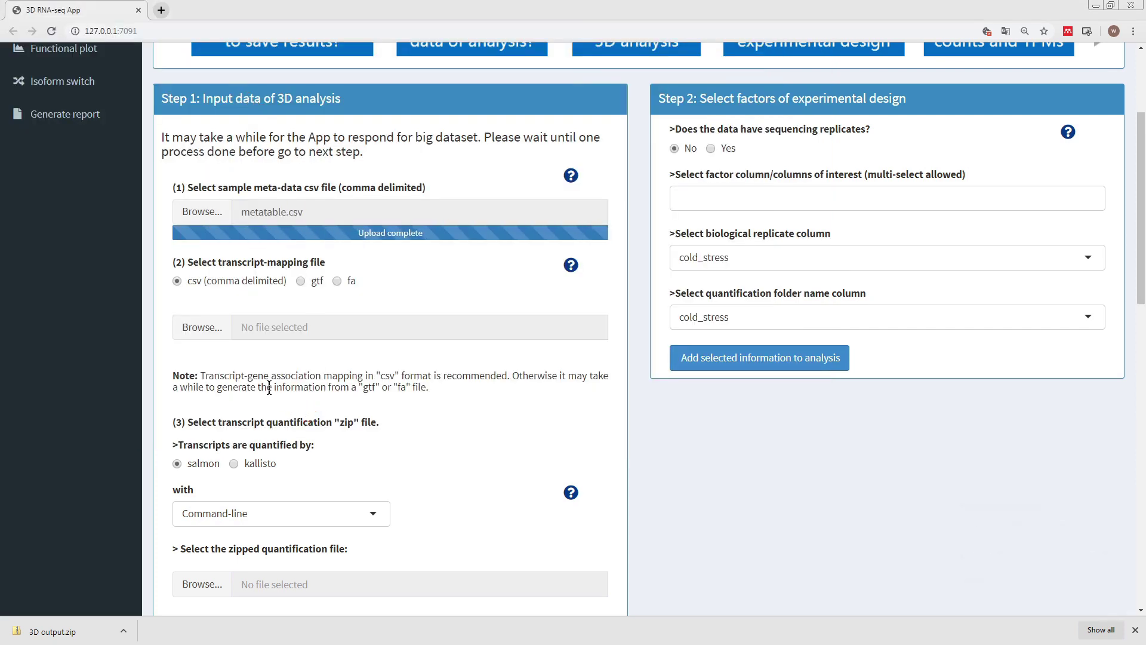
{"action": "left_click", "coordinate": [223, 335]}
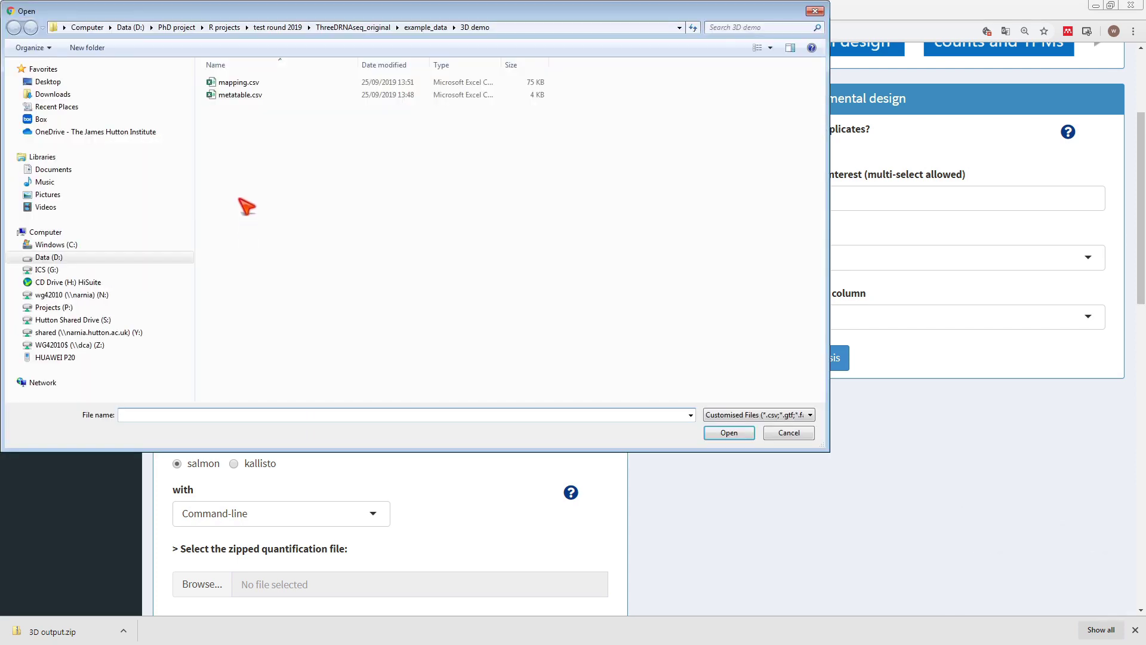
{"action": "double_click", "coordinate": [237, 82]}
Set the salmon quantification source to Galaxy and upload "111_ Salmon quant on collection 109 (Quantification).tgz" as the zipped quantification file.
{"action": "scroll", "coordinate": [314, 351], "scroll_direction": "down", "scroll_amount": 2}
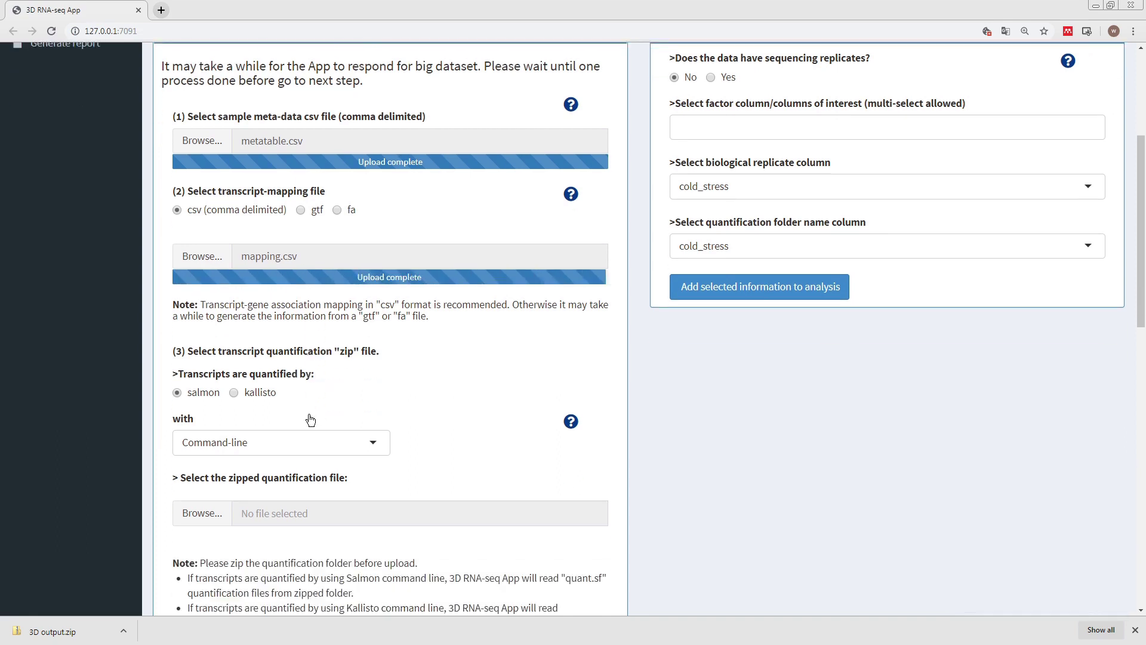
{"action": "scroll", "coordinate": [245, 466], "scroll_direction": "down", "scroll_amount": 1}
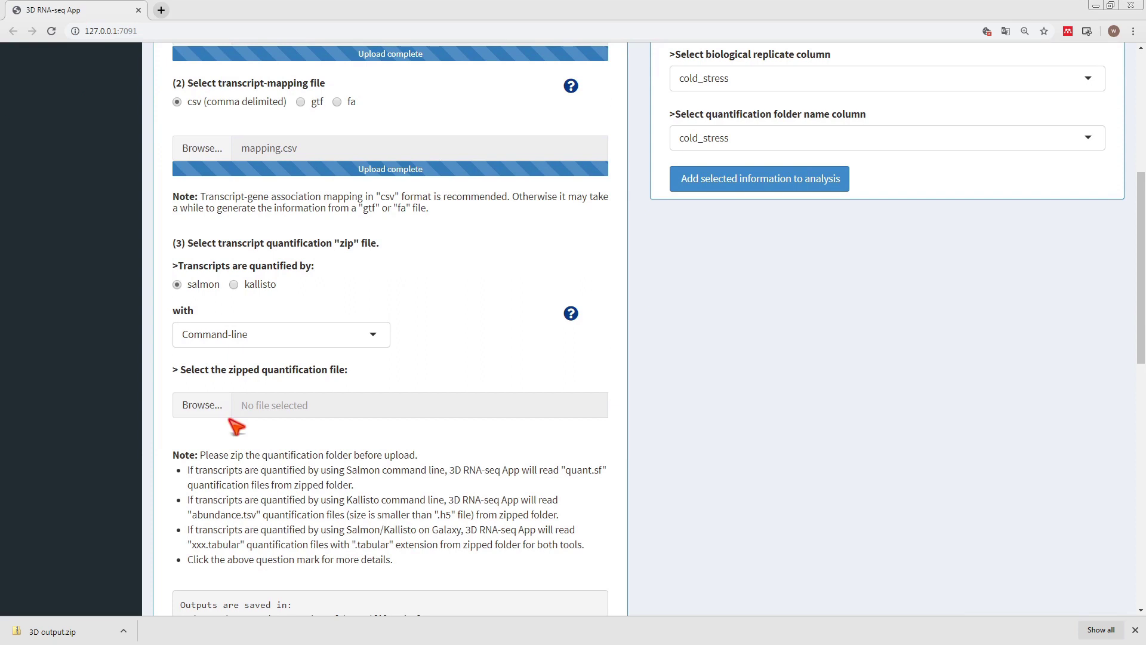
{"action": "left_click", "coordinate": [239, 349]}
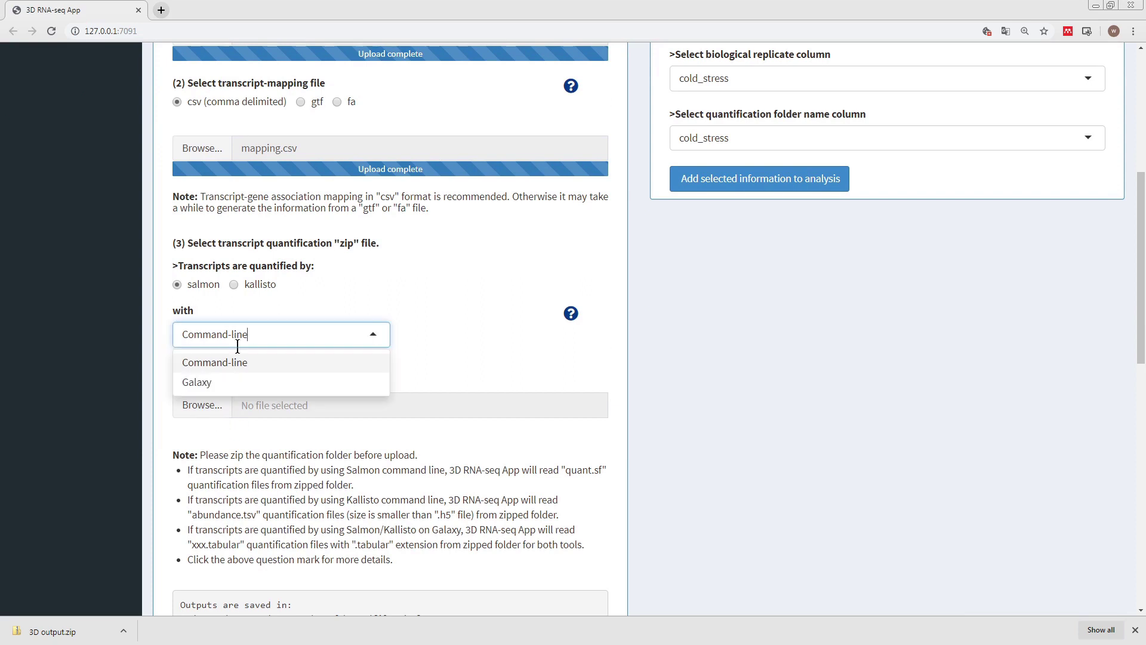
{"action": "left_click", "coordinate": [225, 388]}
{"action": "left_click", "coordinate": [226, 411]}
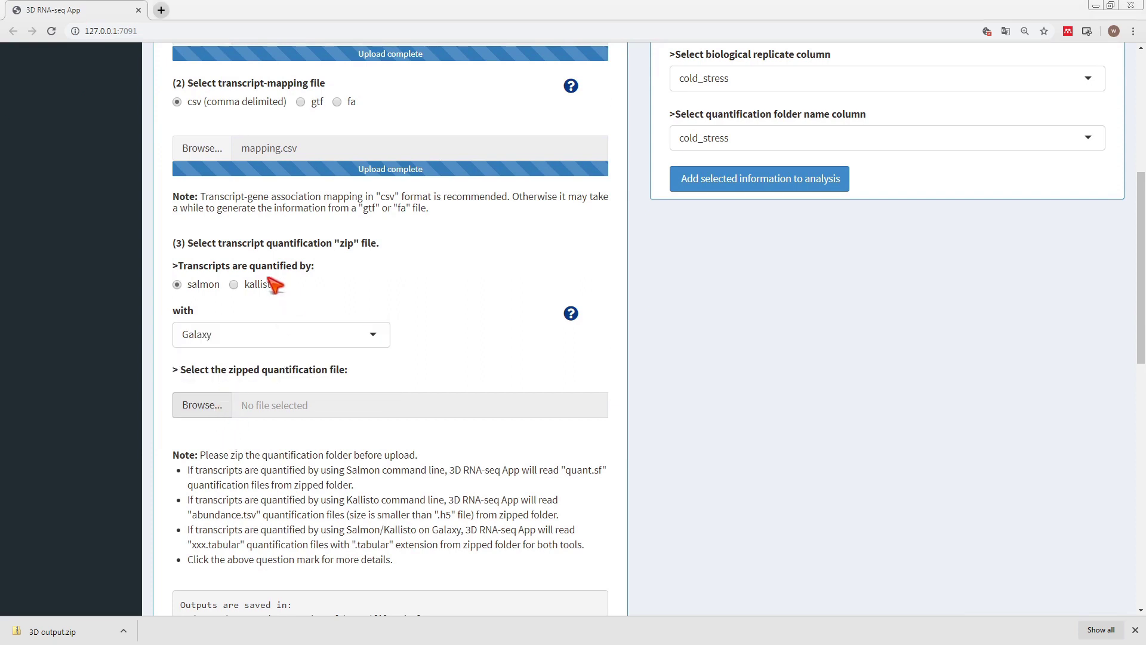
{"action": "double_click", "coordinate": [278, 88]}
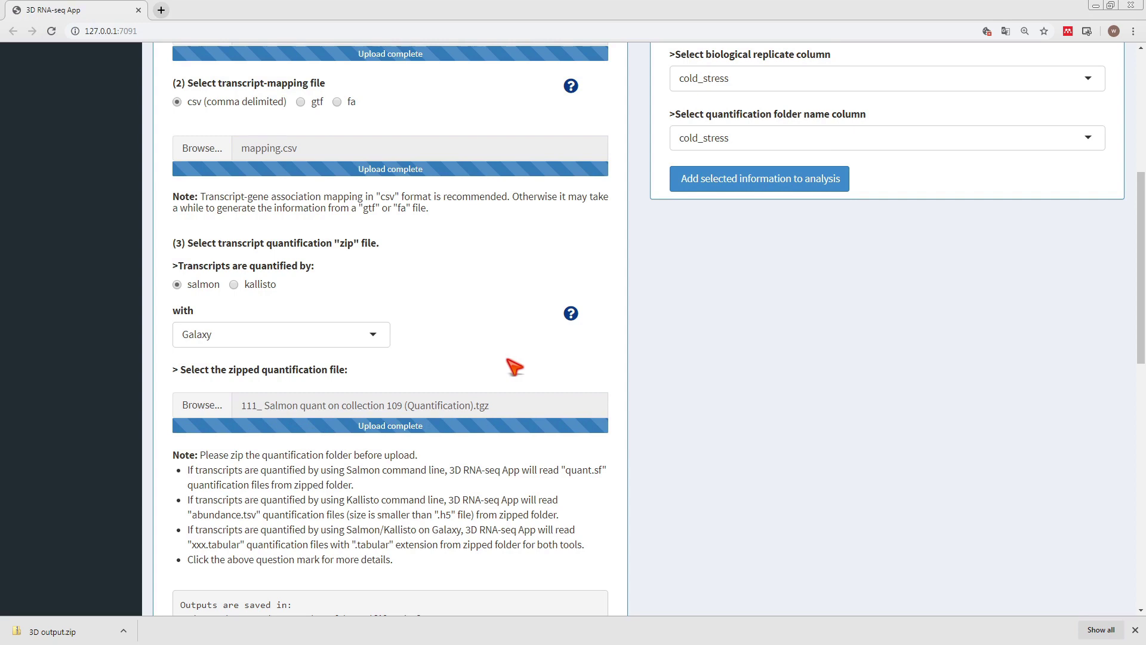
In Step 2, specify that the data have sequencing replicates and choose day and time as the factor columns of interest.
{"action": "scroll", "coordinate": [680, 336], "scroll_direction": "up", "scroll_amount": 1}
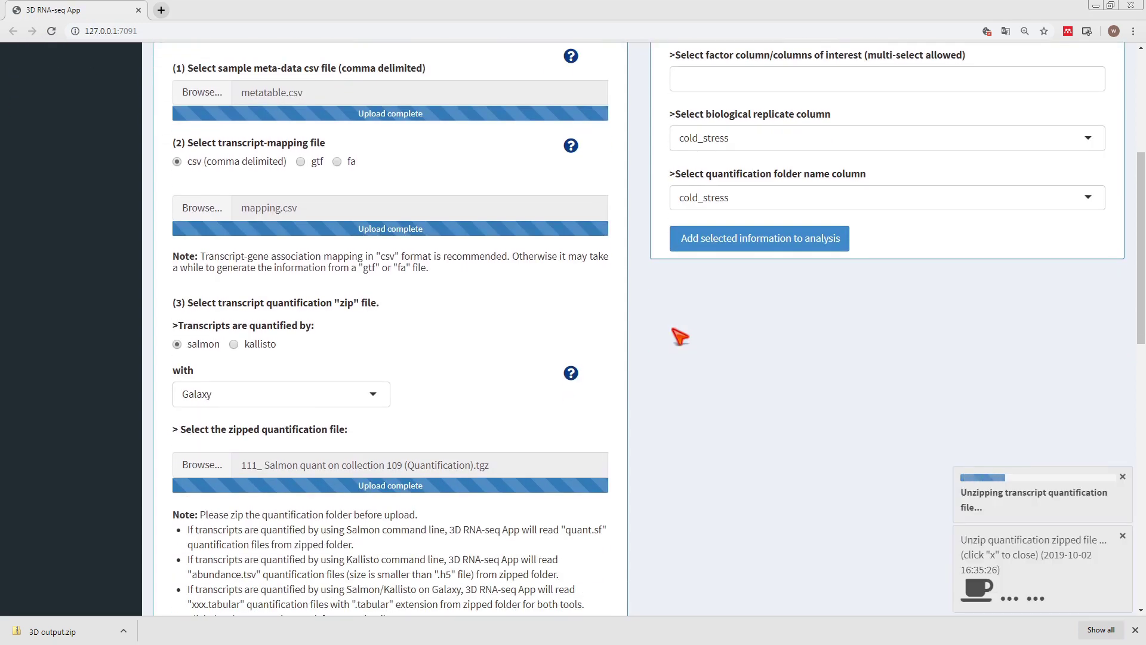
{"action": "scroll", "coordinate": [680, 336], "scroll_direction": "up", "scroll_amount": 3}
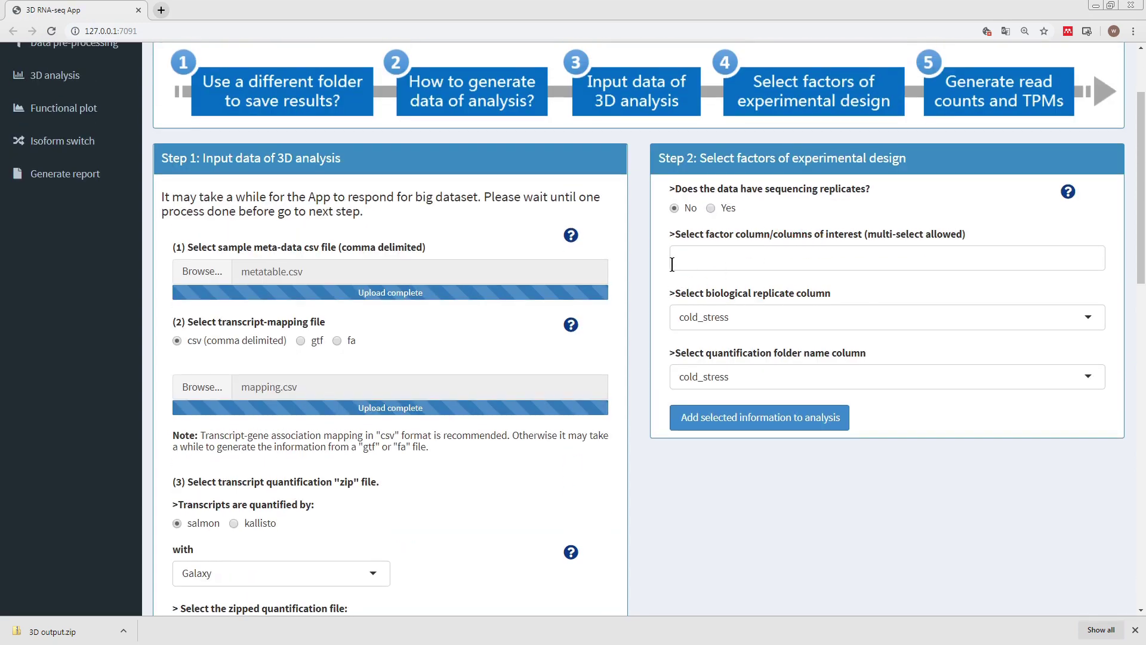
{"action": "left_click", "coordinate": [712, 209]}
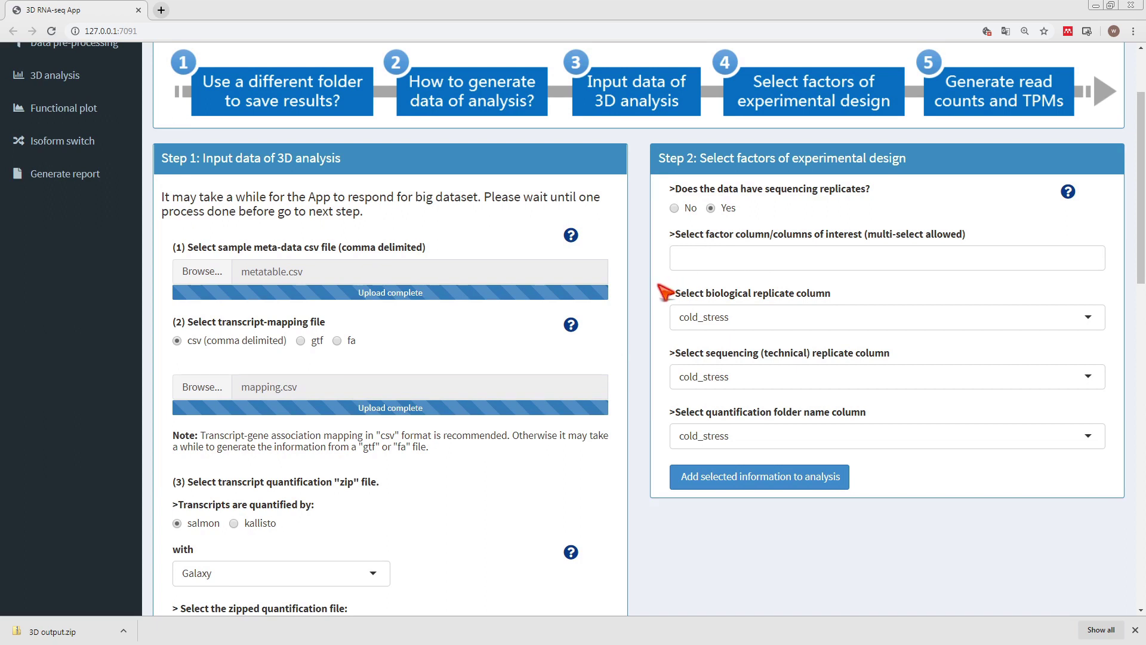
{"action": "left_click", "coordinate": [695, 258]}
{"action": "left_click", "coordinate": [716, 326]}
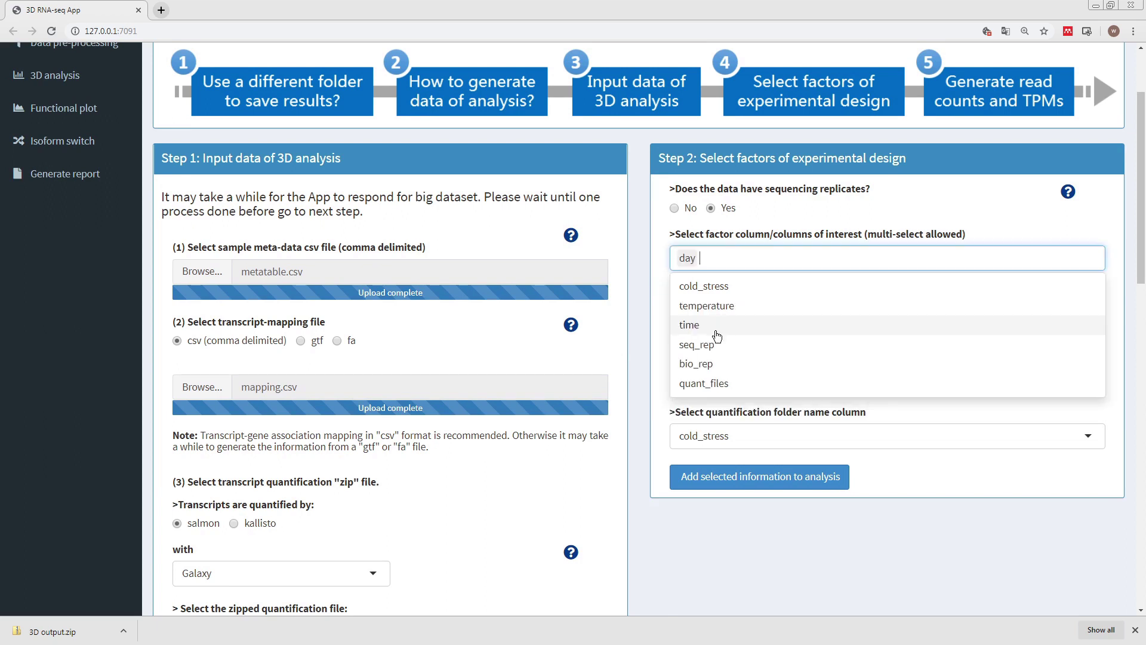
{"action": "left_click", "coordinate": [717, 328]}
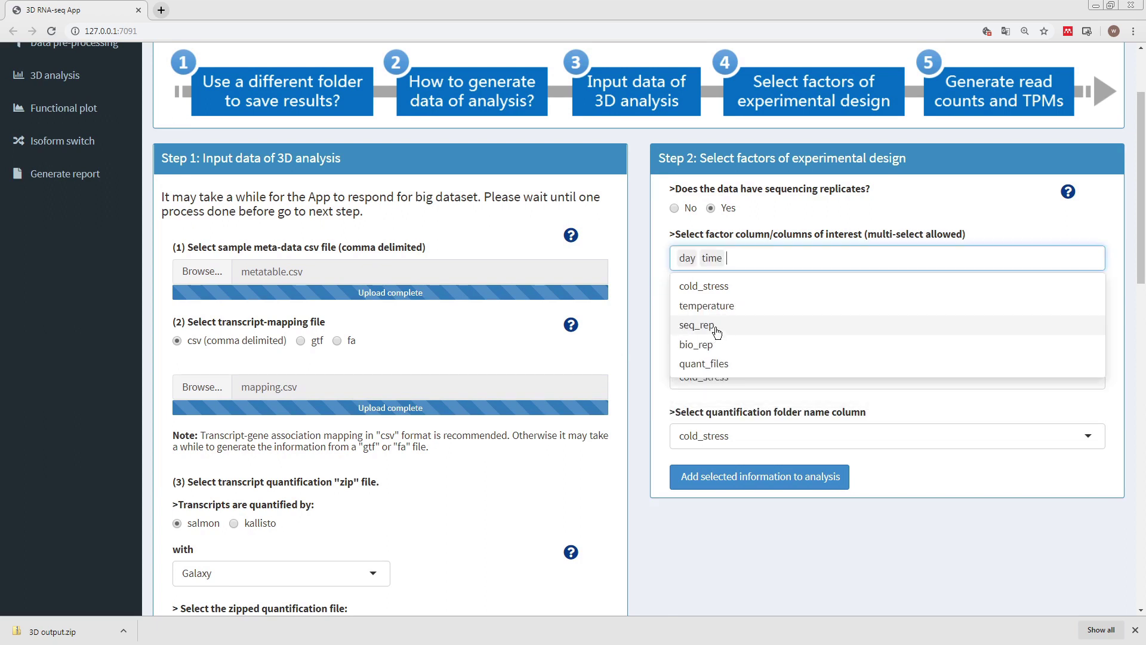
{"action": "left_click", "coordinate": [660, 332]}
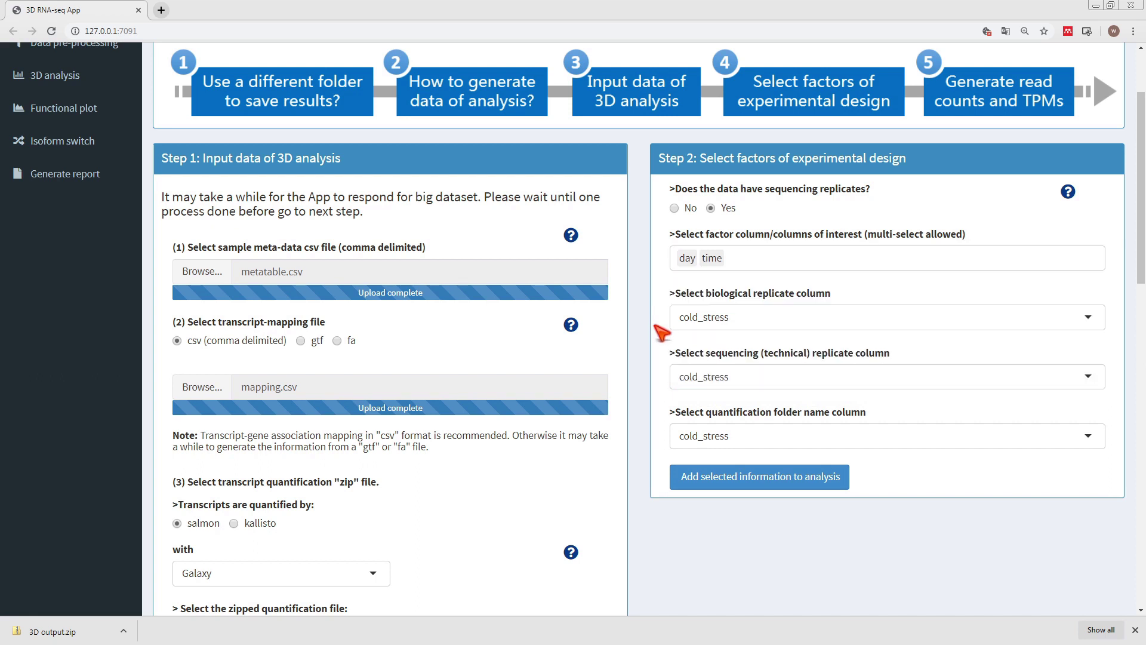
Set the biological replicate column to bio_rep, the sequencing replicate column to seq_rep and the quantification folder name column to quant_files.
{"action": "left_click", "coordinate": [709, 326]}
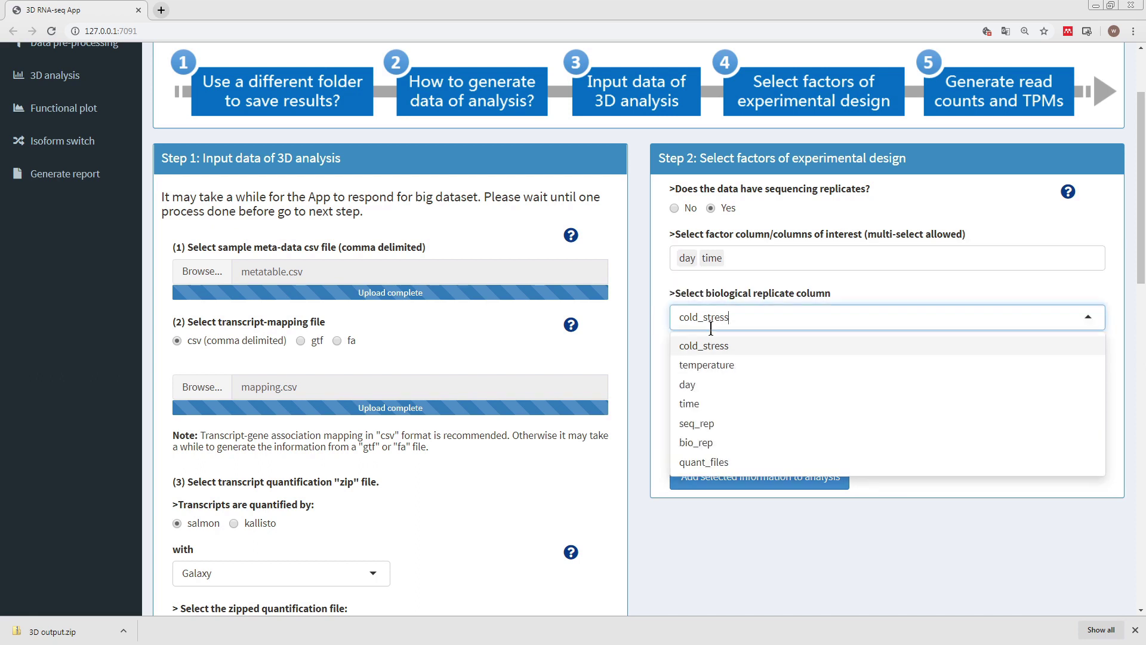
{"action": "left_click", "coordinate": [736, 442]}
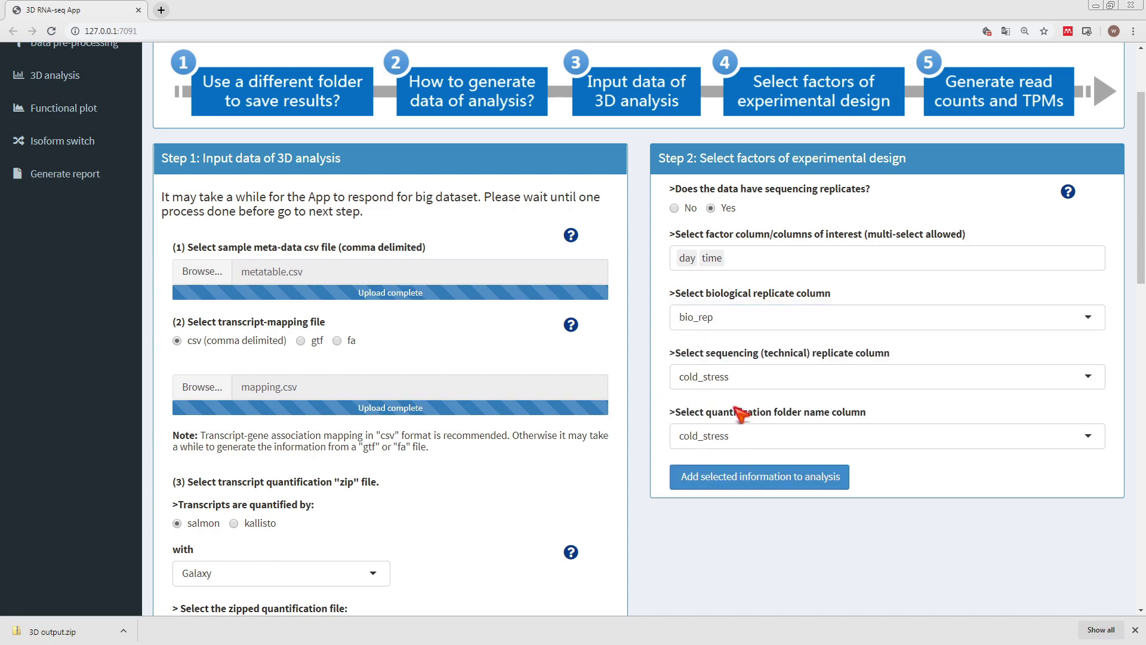
{"action": "left_click", "coordinate": [732, 377]}
{"action": "left_click", "coordinate": [704, 482]}
{"action": "scroll", "coordinate": [724, 422], "scroll_direction": "down", "scroll_amount": 2}
{"action": "left_click", "coordinate": [712, 319]}
{"action": "left_click", "coordinate": [737, 463]}
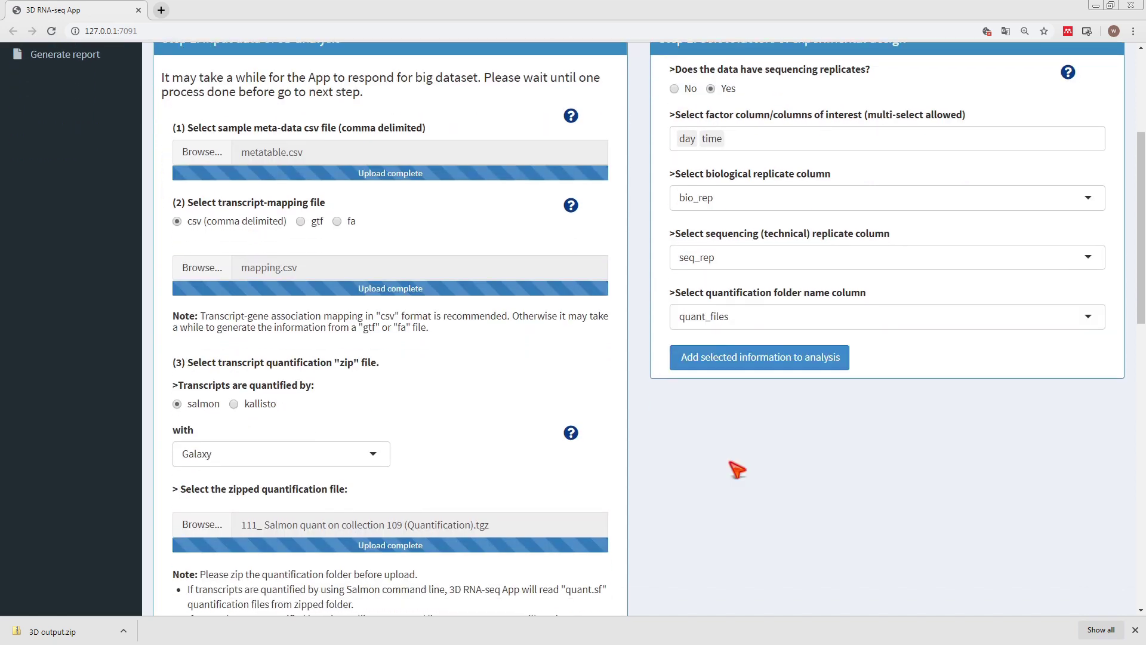
Add the selected design information to the analysis and check the sample information and transcript-gene mapping tables.
{"action": "scroll", "coordinate": [736, 464], "scroll_direction": "down", "scroll_amount": 1}
{"action": "scroll", "coordinate": [736, 463], "scroll_direction": "down", "scroll_amount": 9}
{"action": "scroll", "coordinate": [469, 461], "scroll_direction": "up", "scroll_amount": 7}
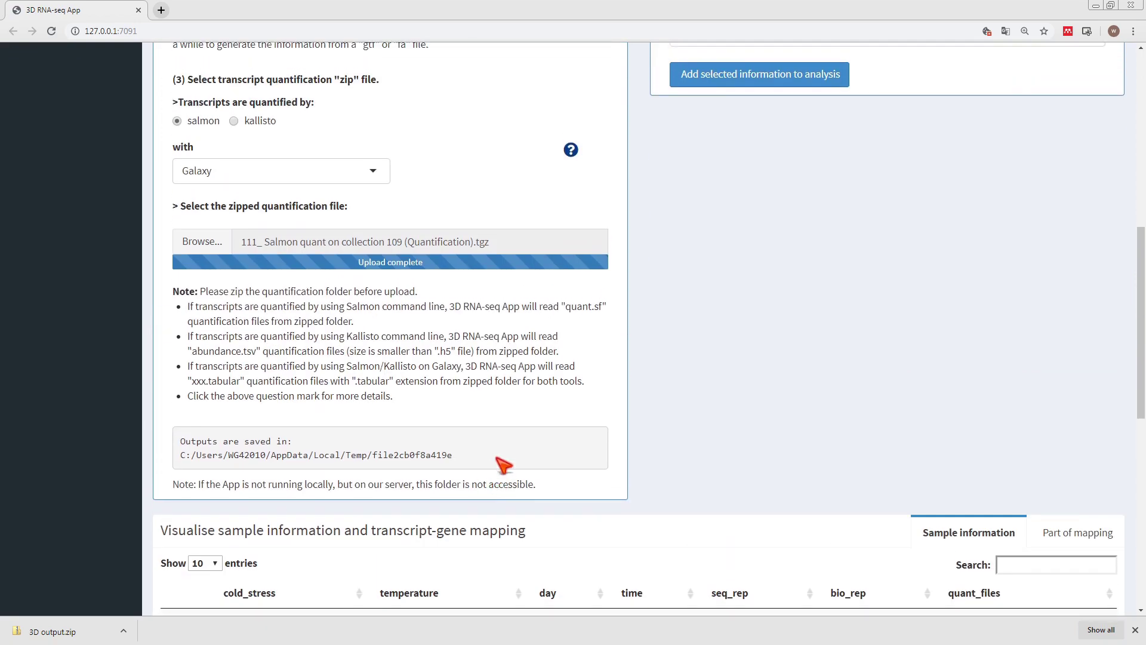
{"action": "left_click", "coordinate": [690, 240]}
{"action": "scroll", "coordinate": [702, 410], "scroll_direction": "down", "scroll_amount": 7}
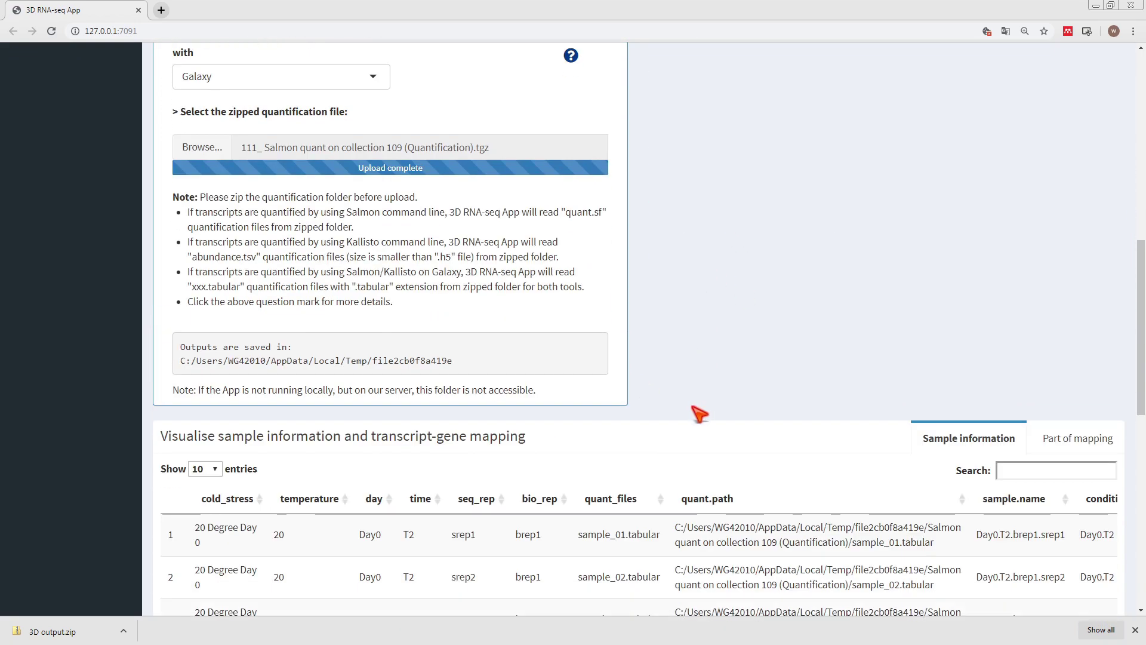
{"action": "scroll", "coordinate": [499, 442], "scroll_direction": "down", "scroll_amount": 2}
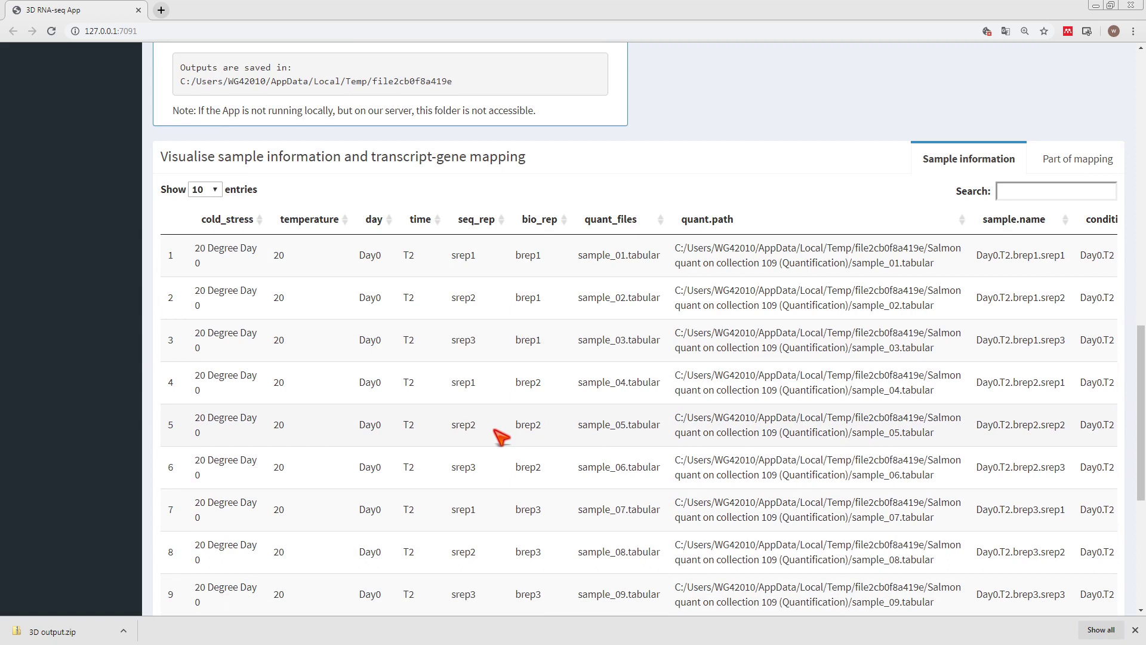
{"action": "scroll", "coordinate": [574, 375], "scroll_direction": "down", "scroll_amount": 1}
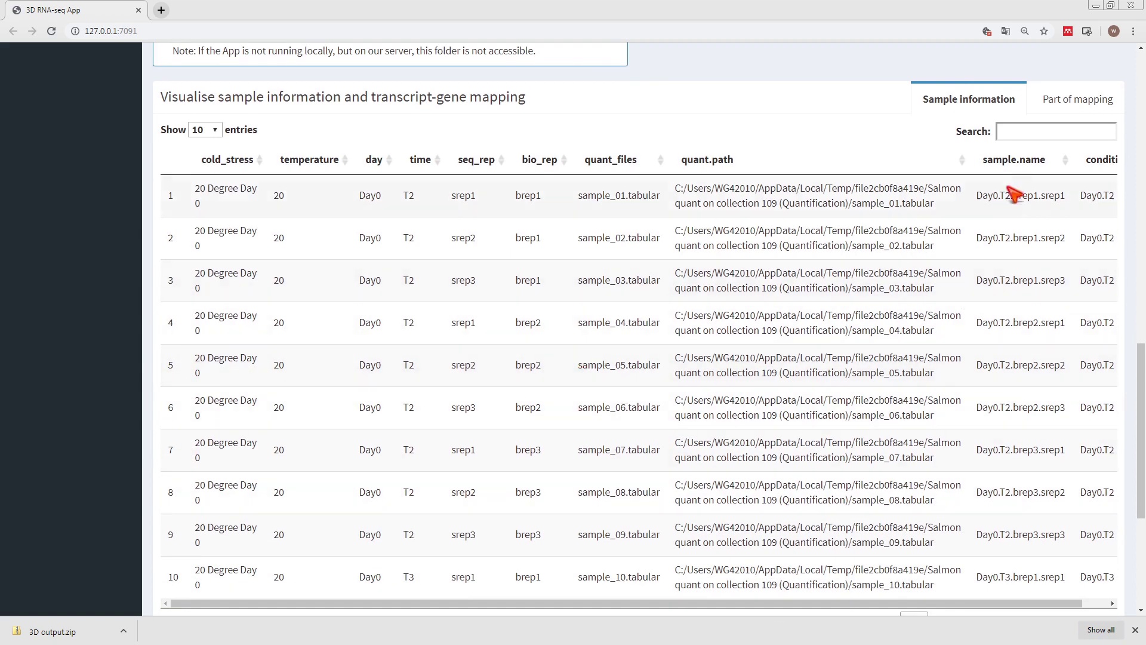
{"action": "left_click", "coordinate": [1055, 100]}
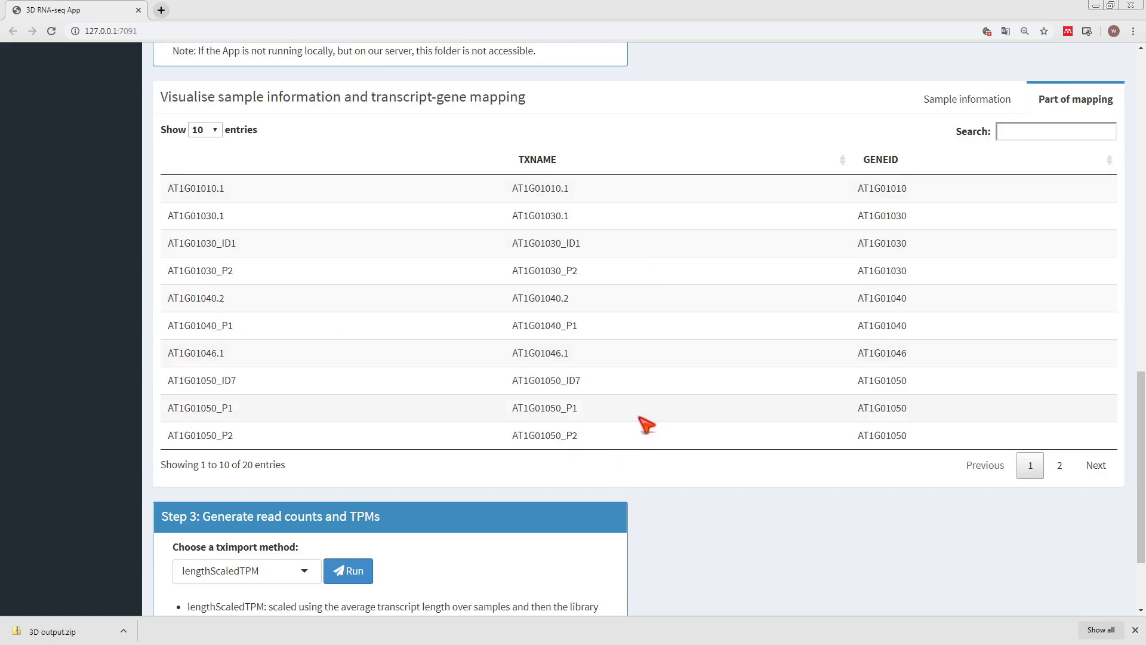
Generate read counts and TPMs with the lengthScaledTPM tximport method and dismiss the completion notifications.
{"action": "scroll", "coordinate": [640, 418], "scroll_direction": "down", "scroll_amount": 2}
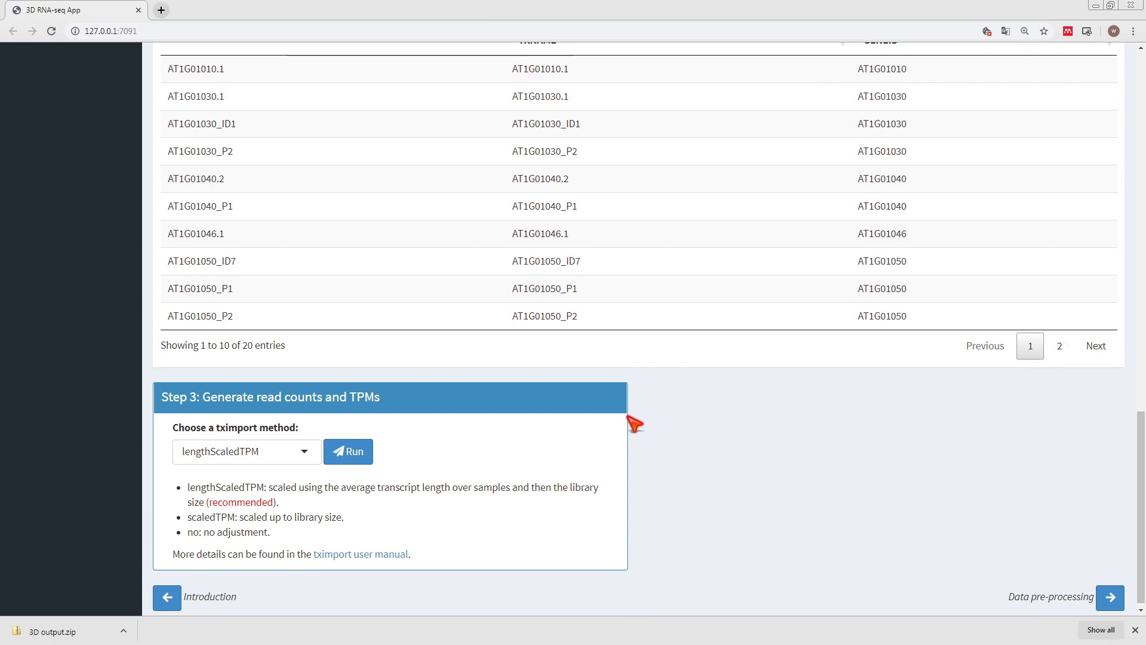
{"action": "scroll", "coordinate": [510, 419], "scroll_direction": "down", "scroll_amount": 1}
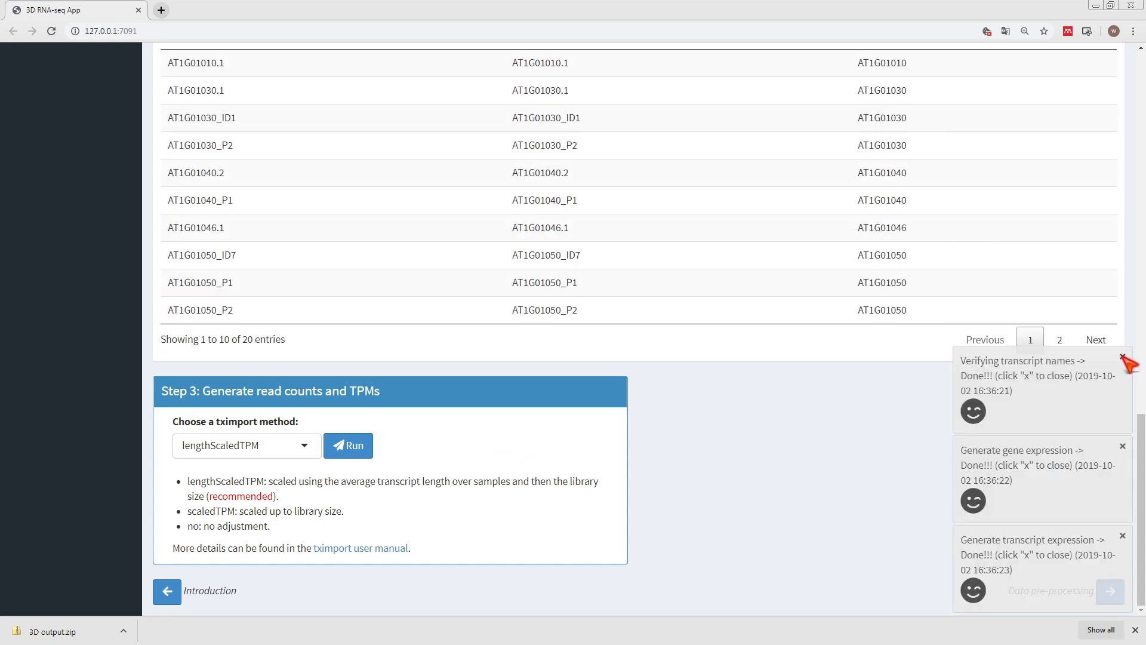
{"action": "left_click", "coordinate": [1123, 357]}
{"action": "left_click", "coordinate": [1123, 446]}
{"action": "left_click", "coordinate": [1123, 536]}
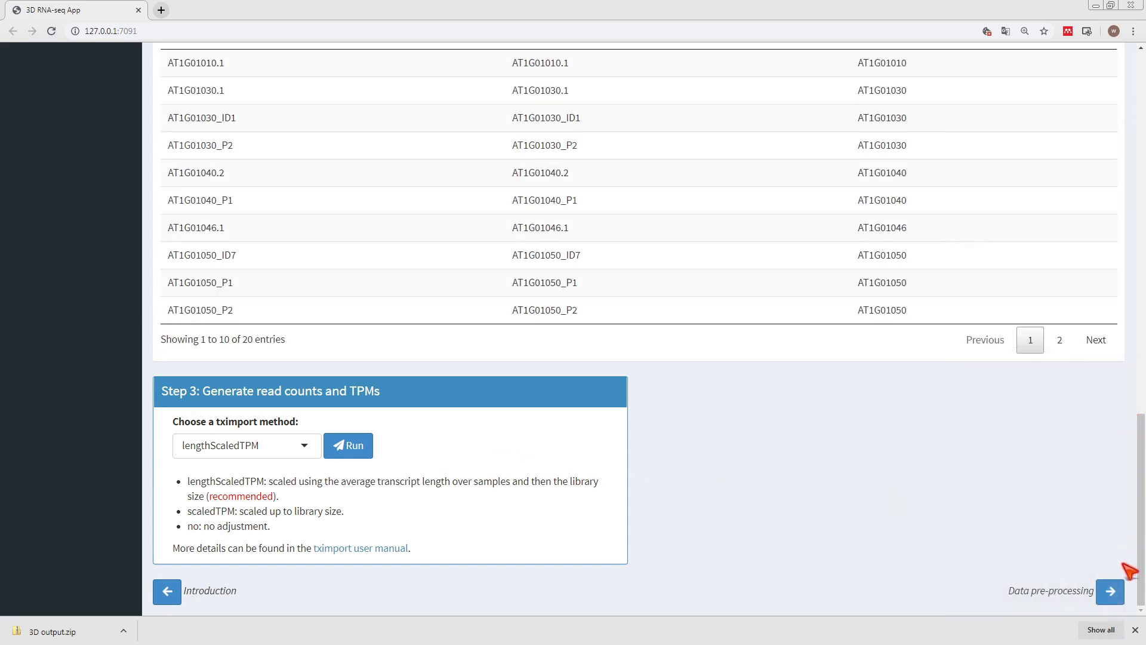
Proceed to the Data pre-processing page and look over its workflow and the Step 1 low-expression filter settings.
{"action": "left_click", "coordinate": [1110, 592]}
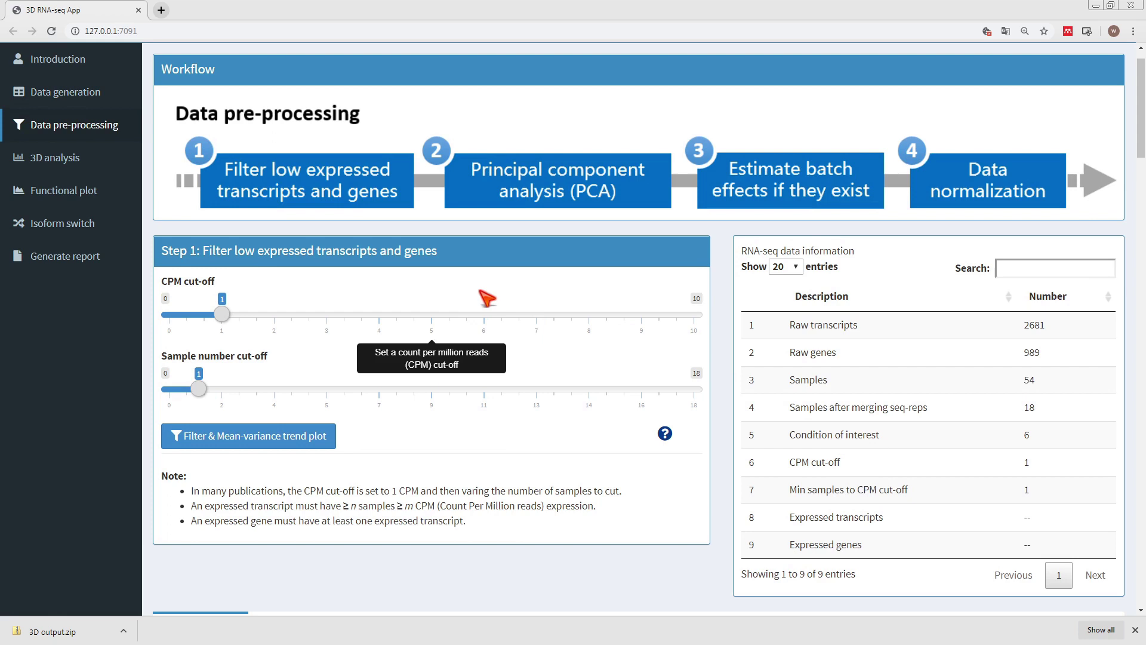
{"action": "scroll", "coordinate": [487, 298], "scroll_direction": "down", "scroll_amount": 1}
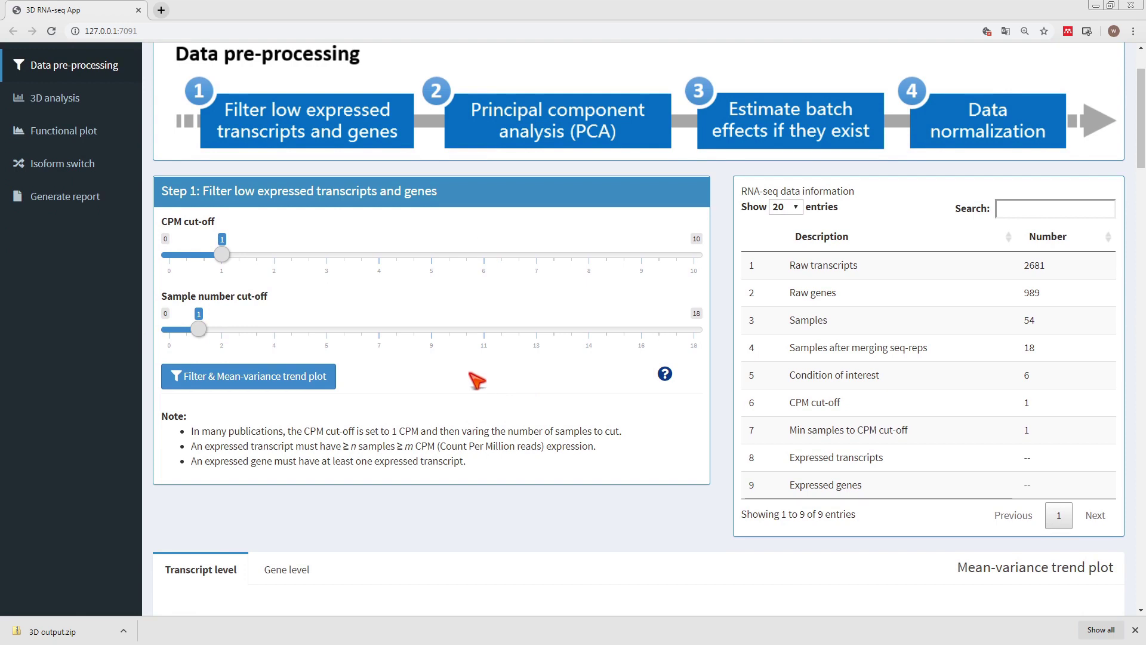
{"action": "scroll", "coordinate": [477, 379], "scroll_direction": "up", "scroll_amount": 1}
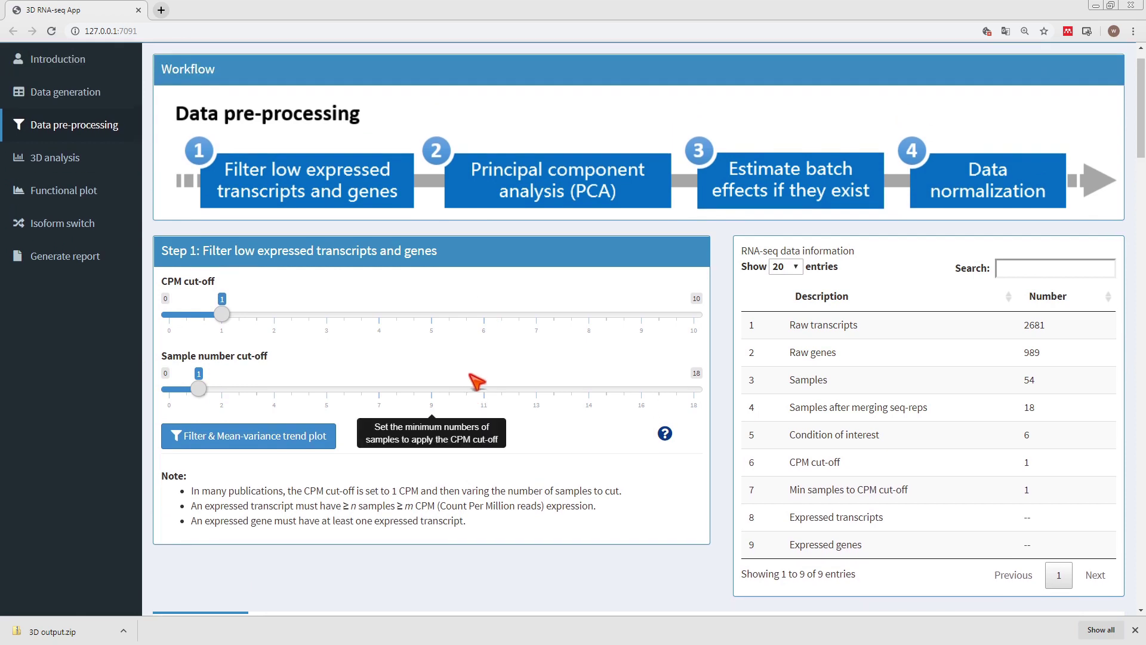
{"action": "scroll", "coordinate": [476, 379], "scroll_direction": "up", "scroll_amount": 1}
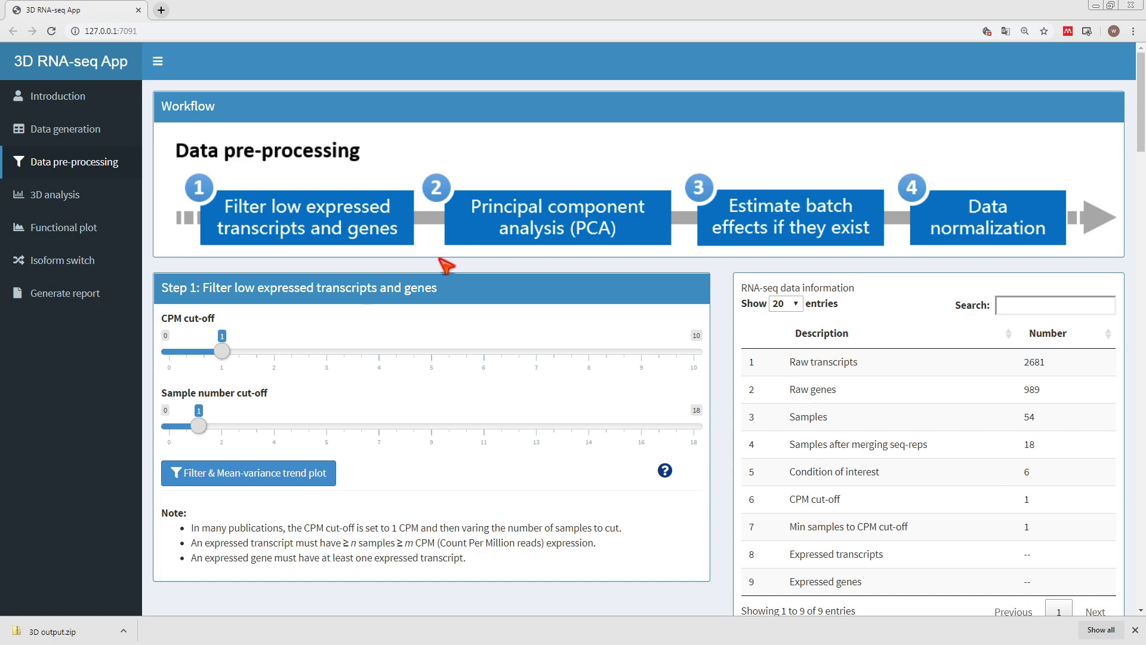
{"action": "scroll", "coordinate": [446, 266], "scroll_direction": "down", "scroll_amount": 2}
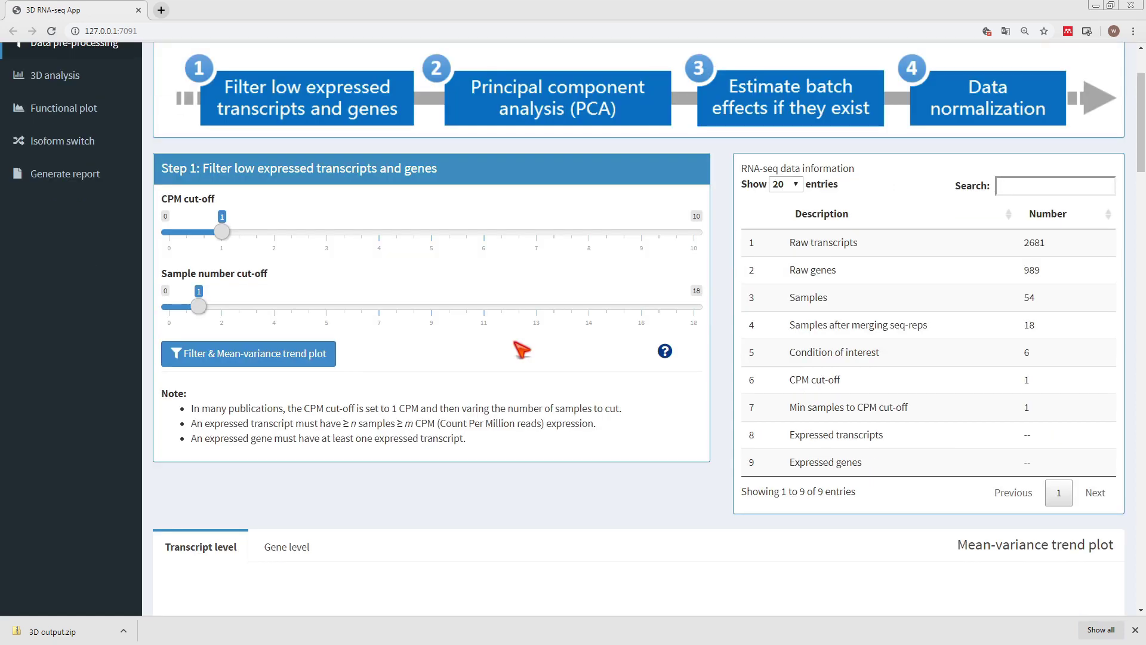
Read the help on using the mean-variance trend plot to determine low expression cut-offs, and close it.
{"action": "left_click", "coordinate": [663, 354]}
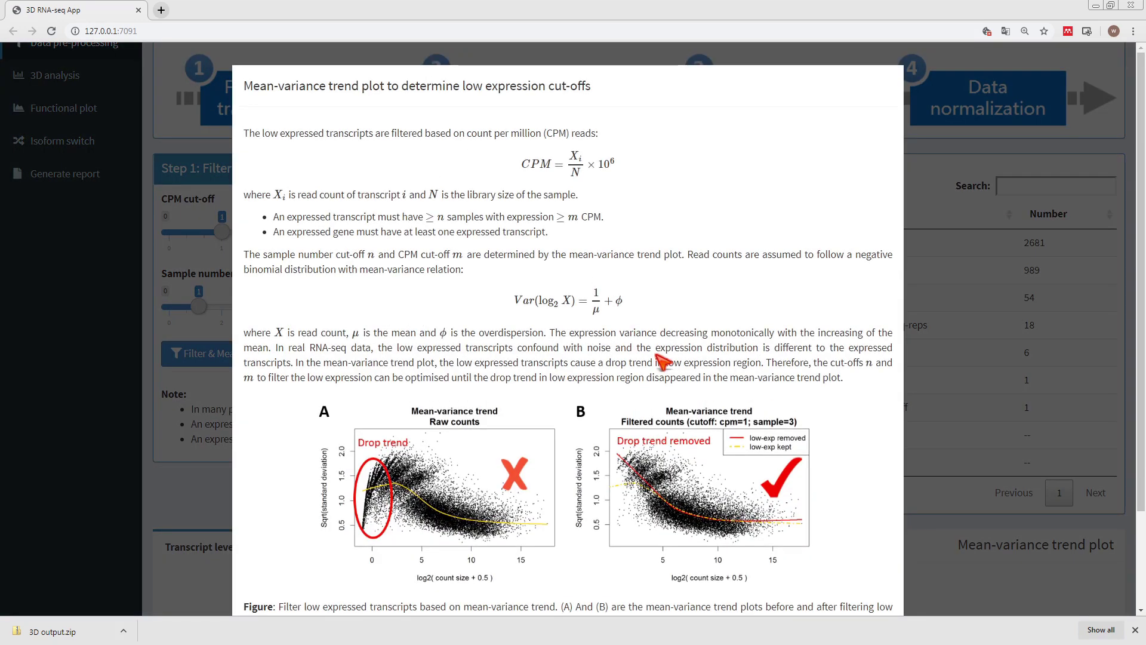
{"action": "scroll", "coordinate": [661, 361], "scroll_direction": "down", "scroll_amount": 2}
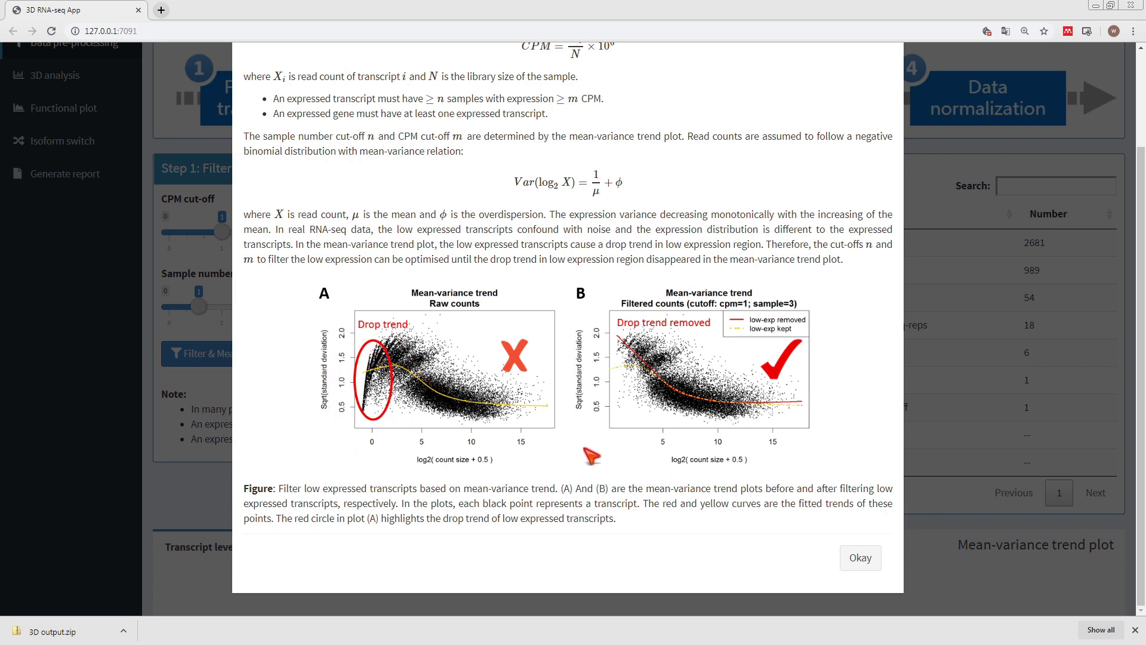
{"action": "left_click", "coordinate": [861, 558]}
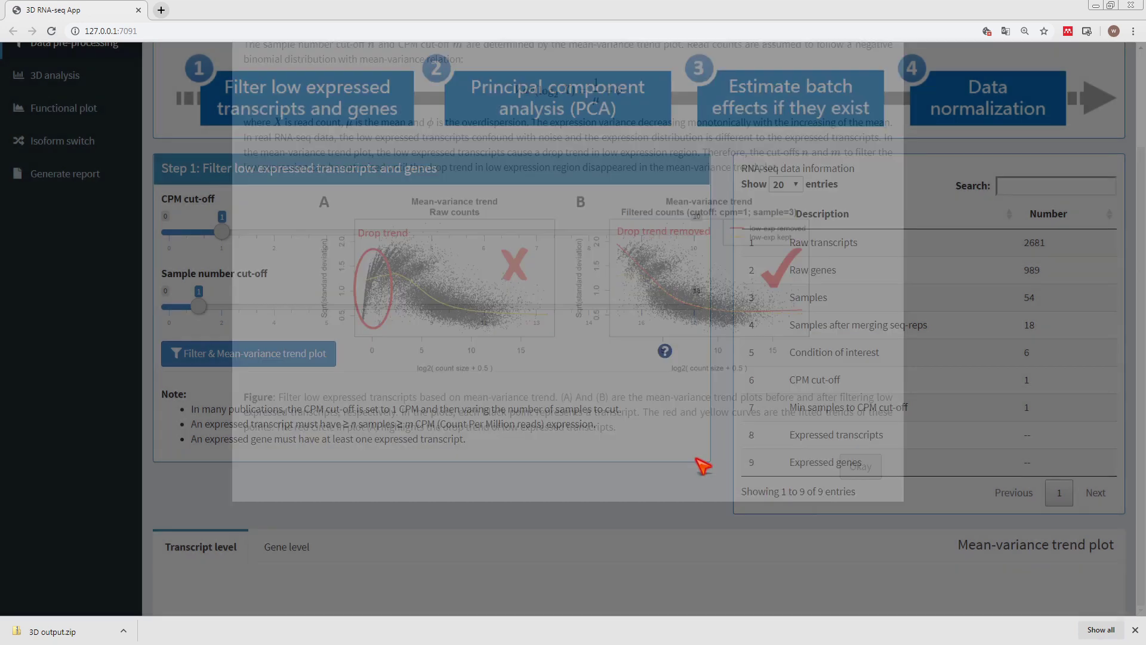
{"action": "scroll", "coordinate": [588, 420], "scroll_direction": "down", "scroll_amount": 1}
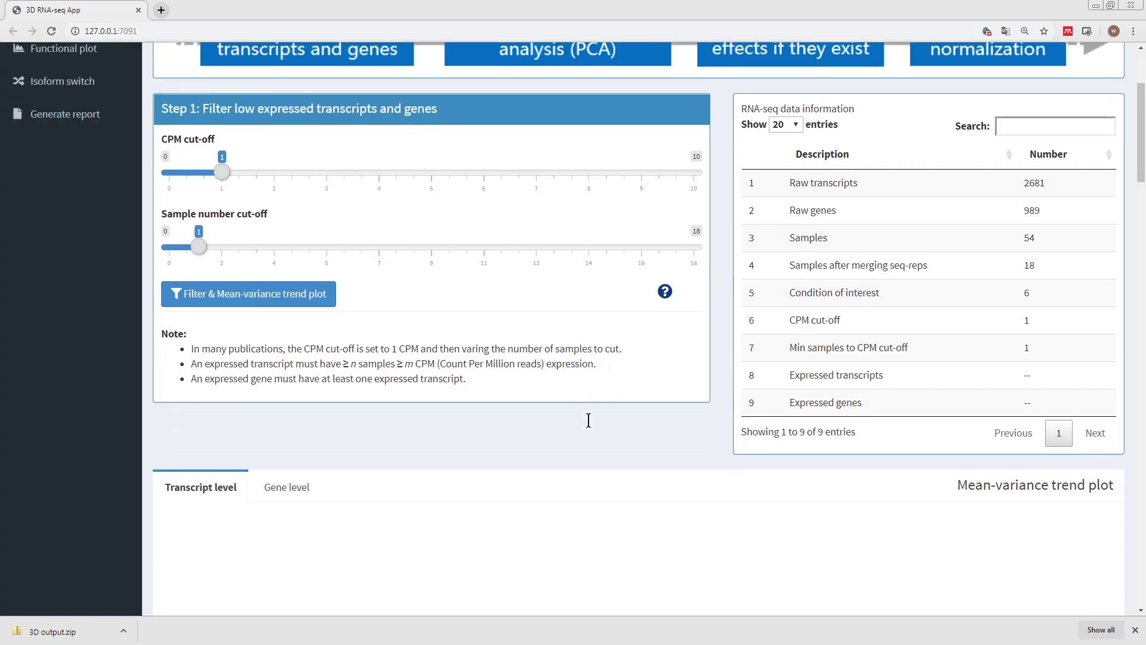
Filter low expressed transcripts and genes with CPM cut-off 1 and sample number cut-off 1, and examine the mean-variance trend plots.
{"action": "scroll", "coordinate": [403, 369], "scroll_direction": "down", "scroll_amount": 1}
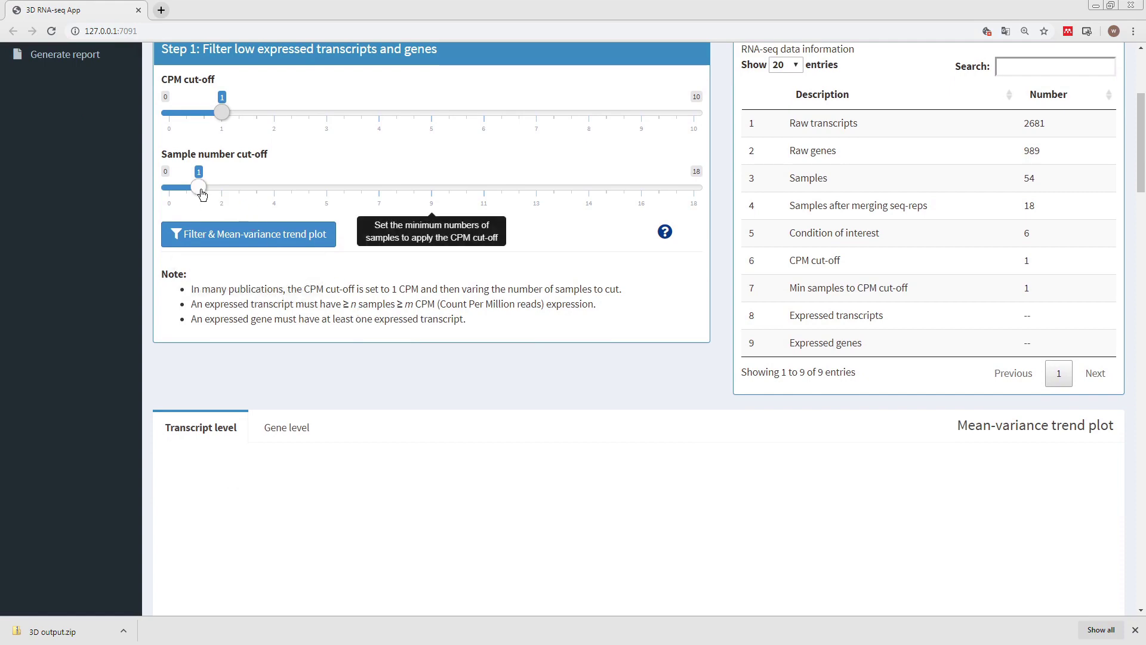
{"action": "left_click", "coordinate": [268, 235]}
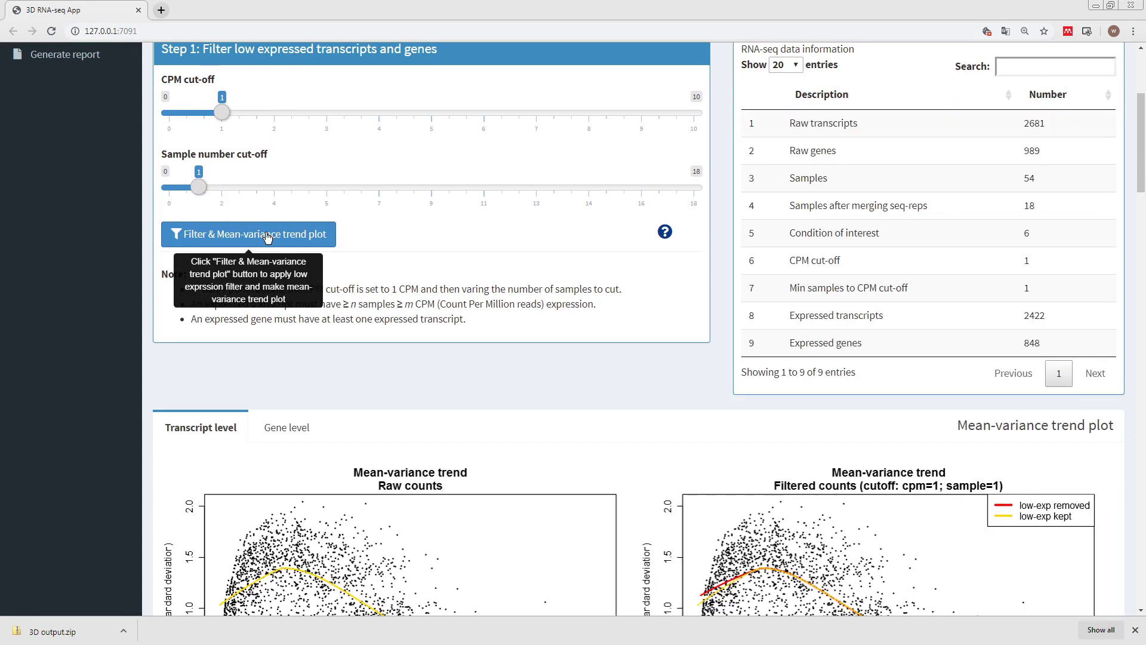
{"action": "scroll", "coordinate": [267, 238], "scroll_direction": "down", "scroll_amount": 1}
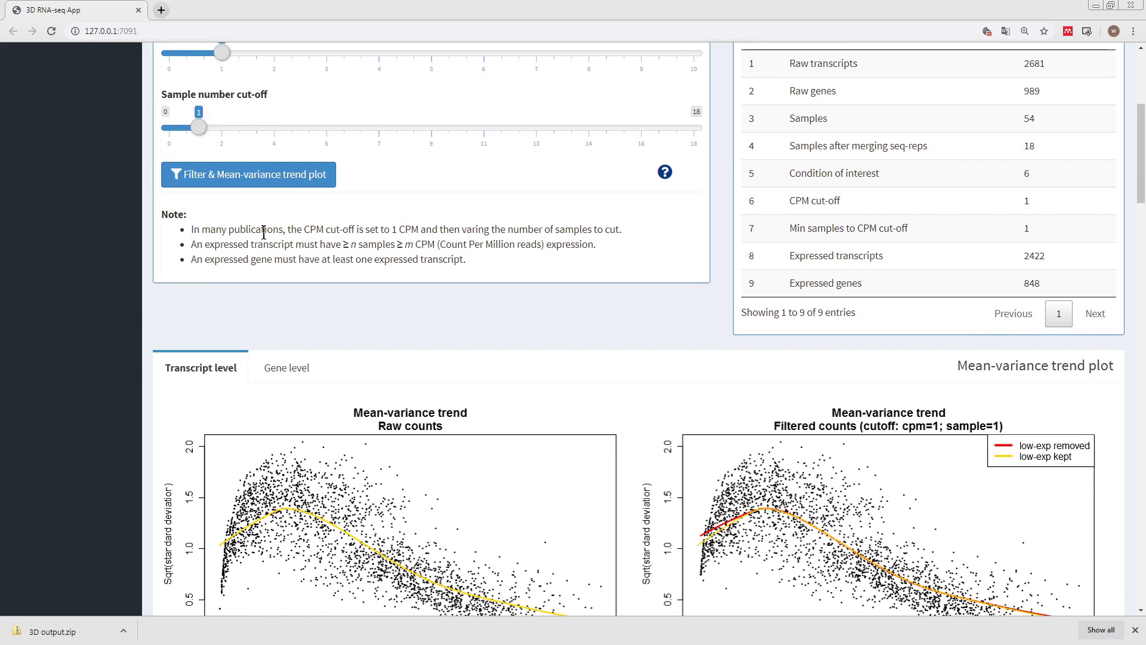
{"action": "scroll", "coordinate": [263, 232], "scroll_direction": "down", "scroll_amount": 2}
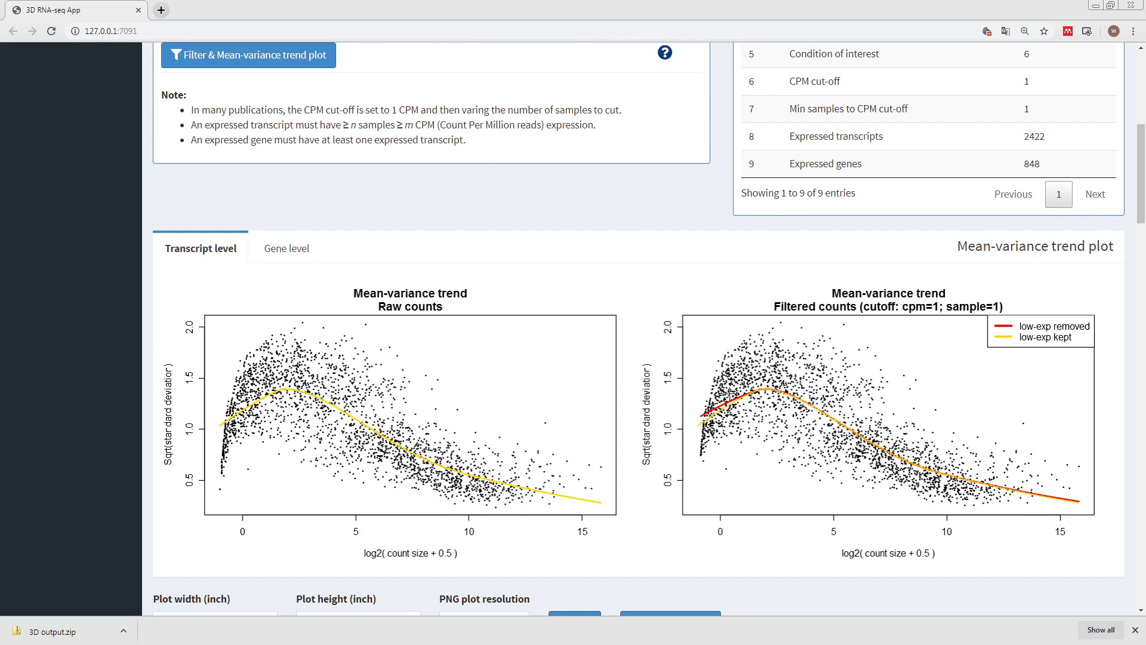
Set the sample number cut-off to 2 and rerun the filter and mean-variance trend plot.
{"action": "scroll", "coordinate": [703, 404], "scroll_direction": "up", "scroll_amount": 1}
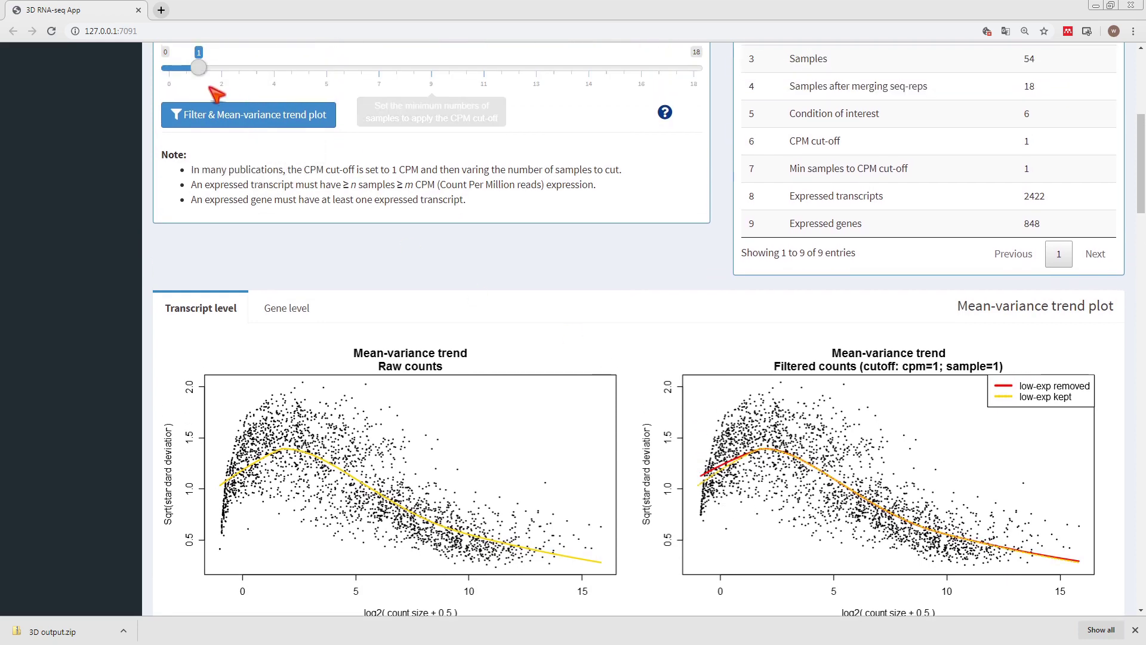
{"action": "left_click_drag", "start_coordinate": [199, 68], "coordinate": [228, 67]}
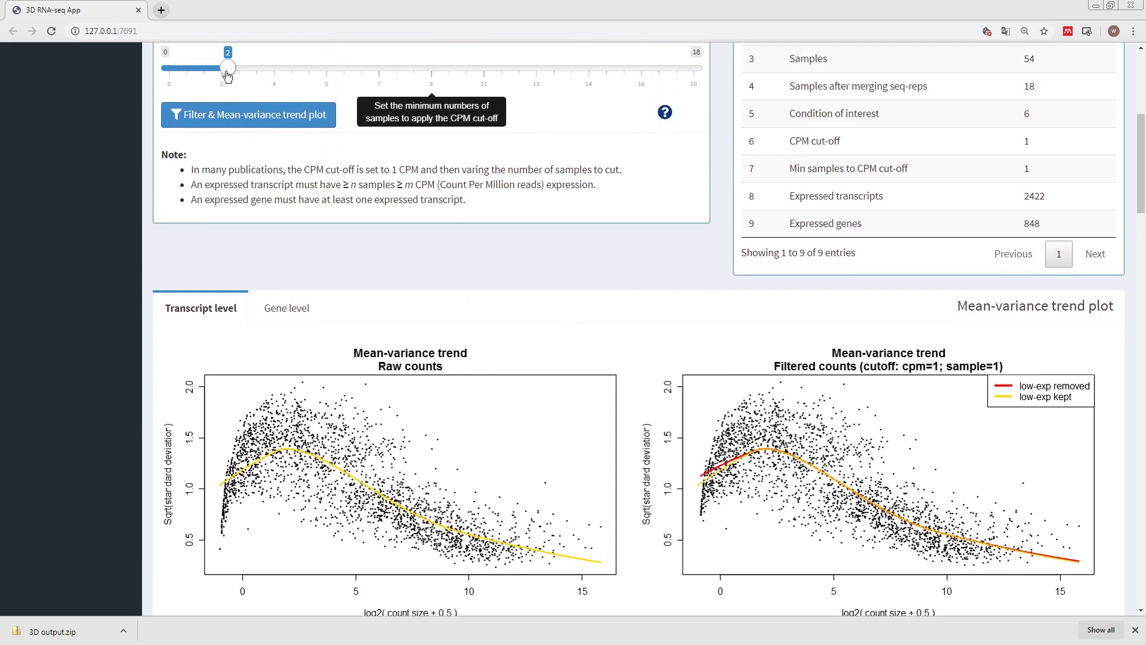
{"action": "left_click", "coordinate": [270, 116]}
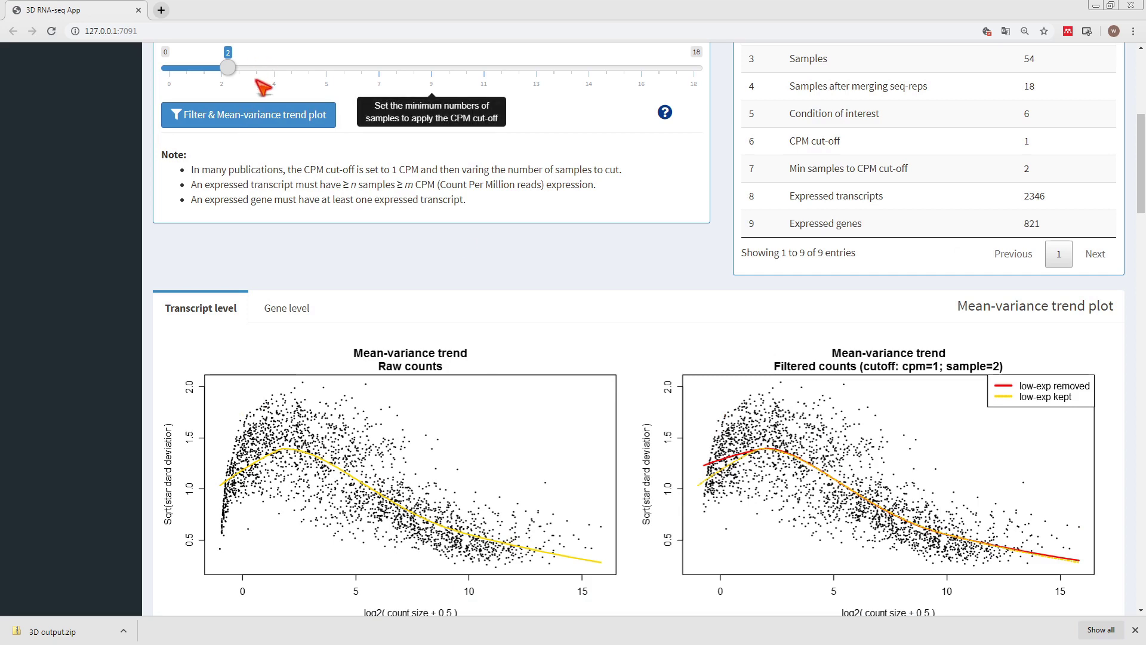
Set the sample number cut-off to 5, rerun the filter, and review the updated trend plots and RNA-seq data information.
{"action": "left_click_drag", "start_coordinate": [229, 68], "coordinate": [314, 68]}
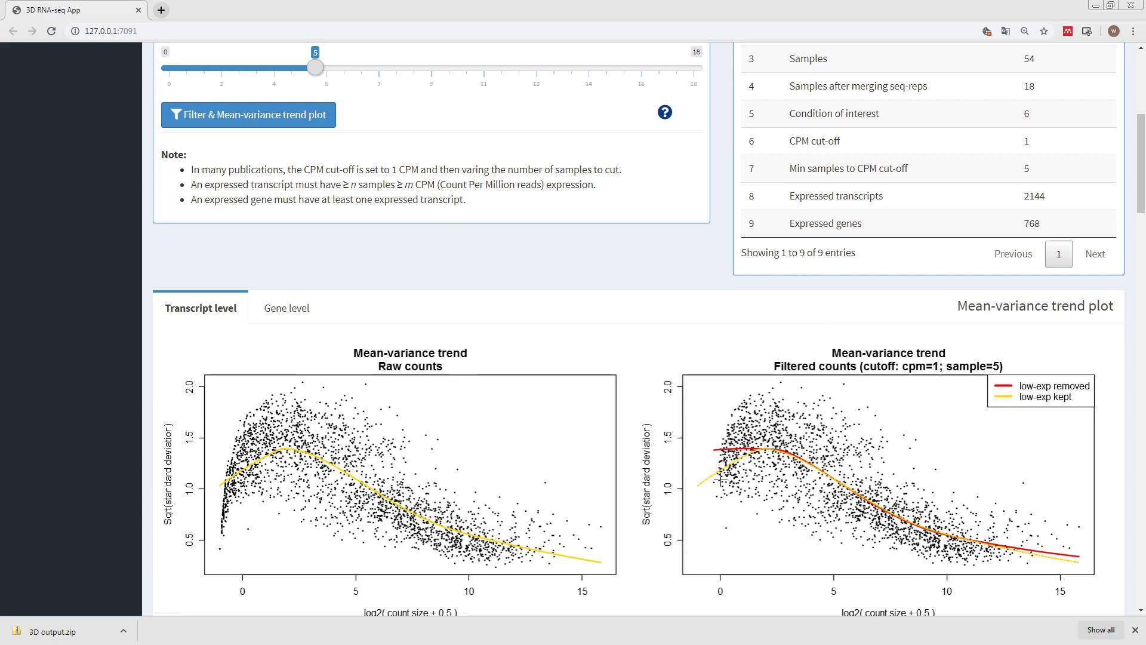
{"action": "scroll", "coordinate": [721, 479], "scroll_direction": "down", "scroll_amount": 2}
{"action": "scroll", "coordinate": [722, 418], "scroll_direction": "up", "scroll_amount": 5}
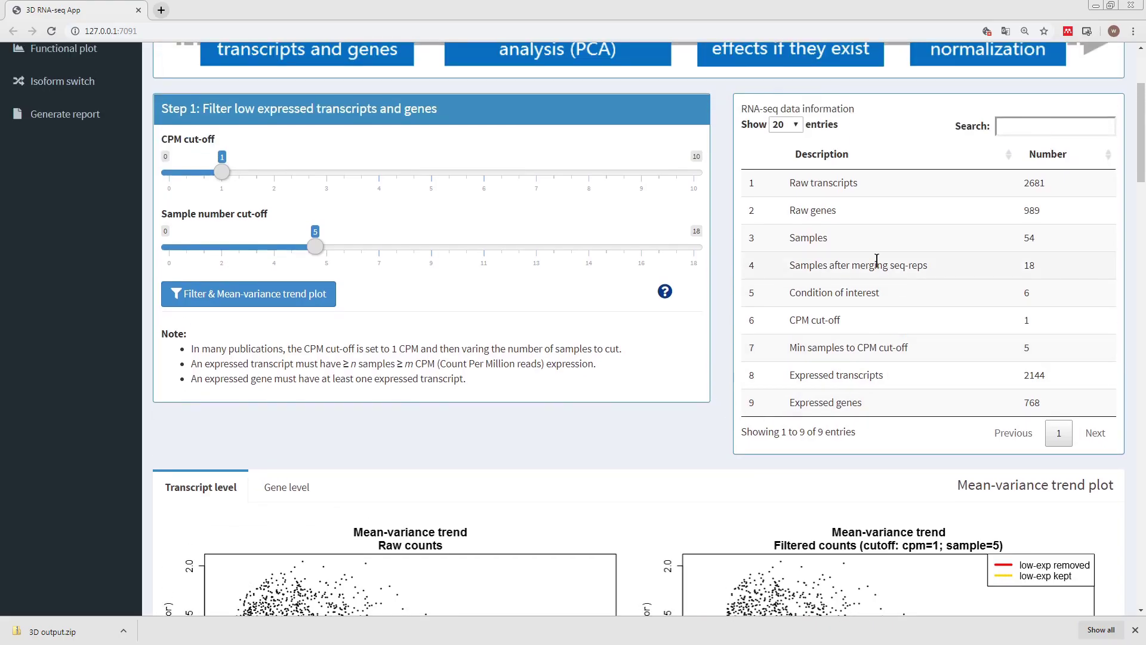
Plot the distribution of the number of transcripts per gene before and after the low expression filter.
{"action": "scroll", "coordinate": [852, 378], "scroll_direction": "down", "scroll_amount": 10}
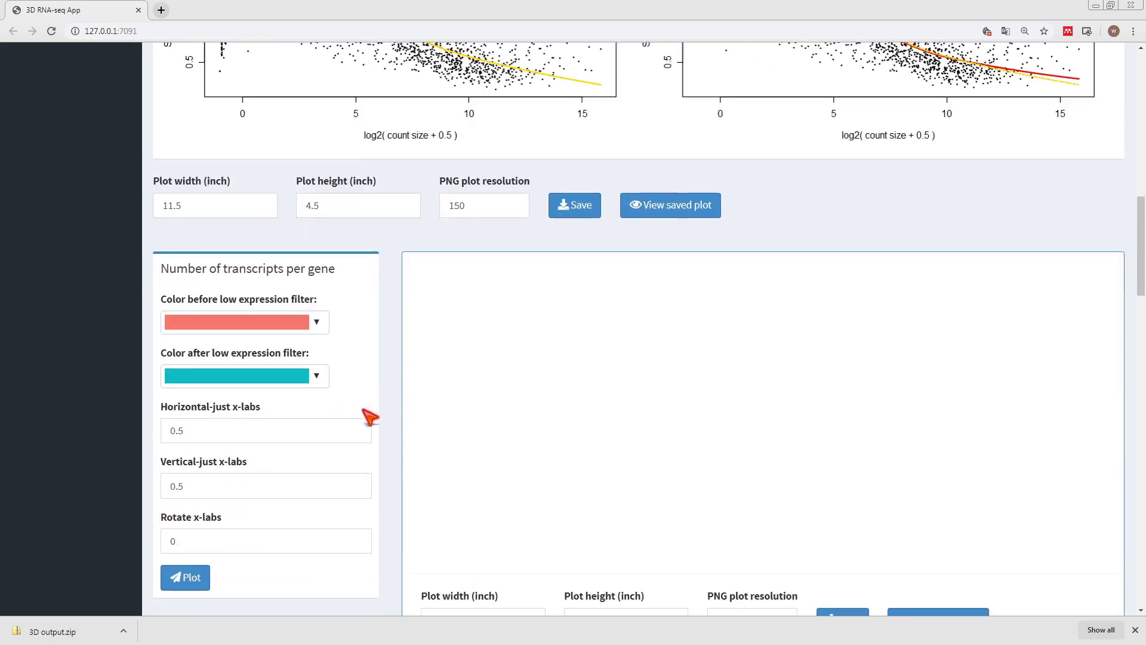
{"action": "left_click", "coordinate": [196, 585]}
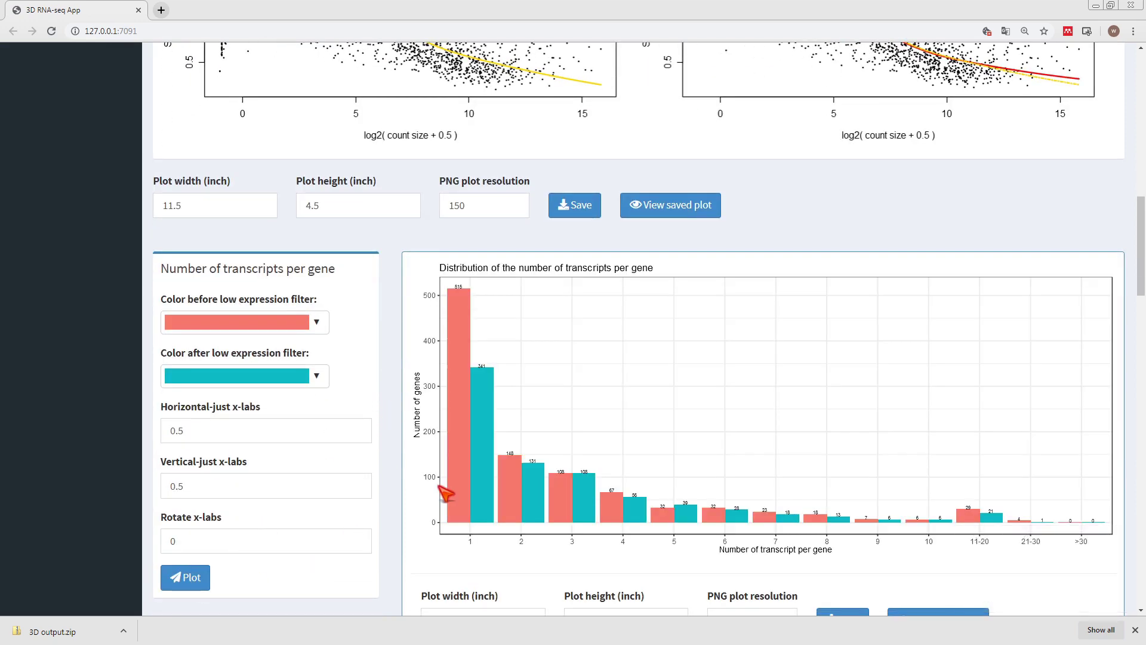
Generate the transcript-level PCA plot of PC1 against PC2 for all samples, coloured by bio_rep with polygon clusters.
{"action": "scroll", "coordinate": [509, 463], "scroll_direction": "down", "scroll_amount": 6}
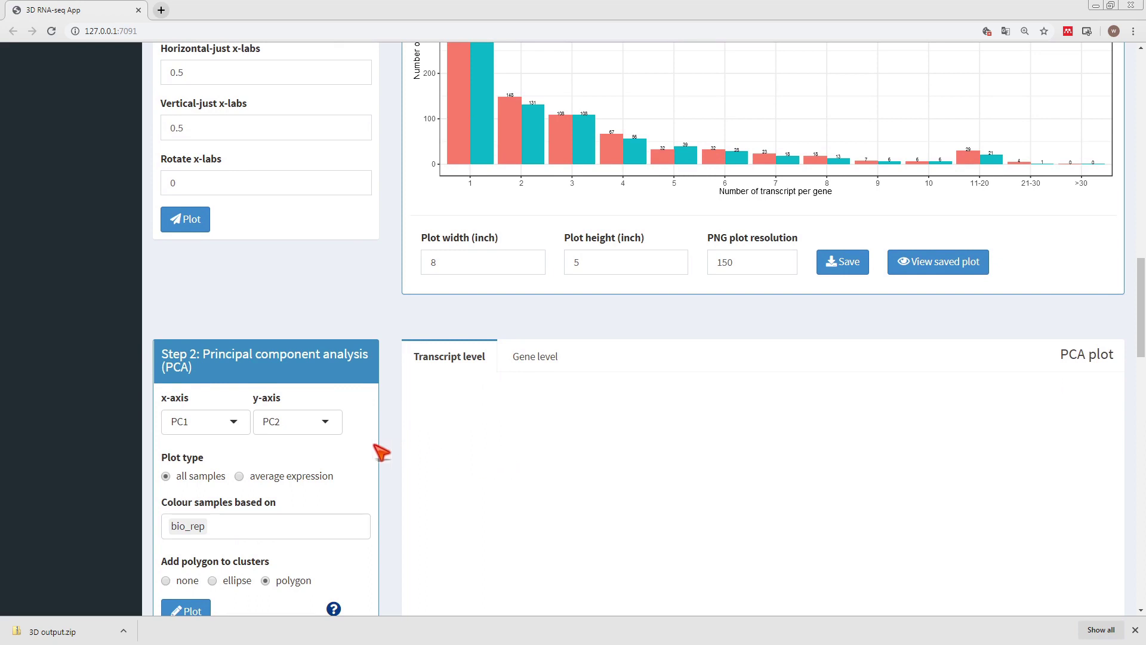
{"action": "scroll", "coordinate": [380, 452], "scroll_direction": "down", "scroll_amount": 1}
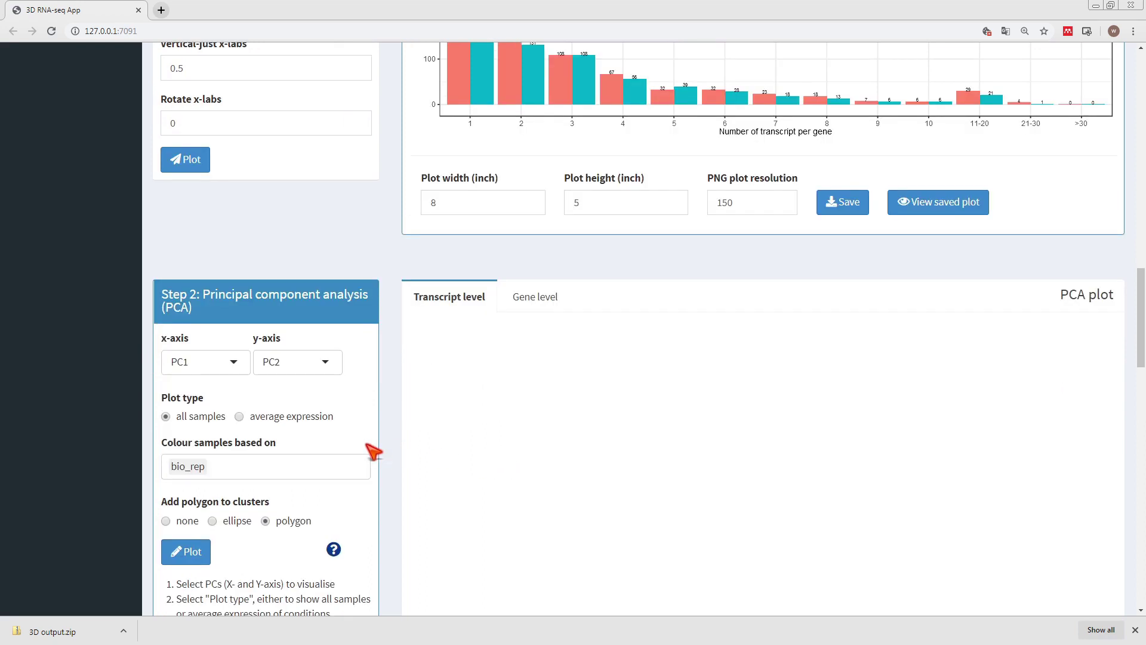
{"action": "scroll", "coordinate": [373, 452], "scroll_direction": "down", "scroll_amount": 2}
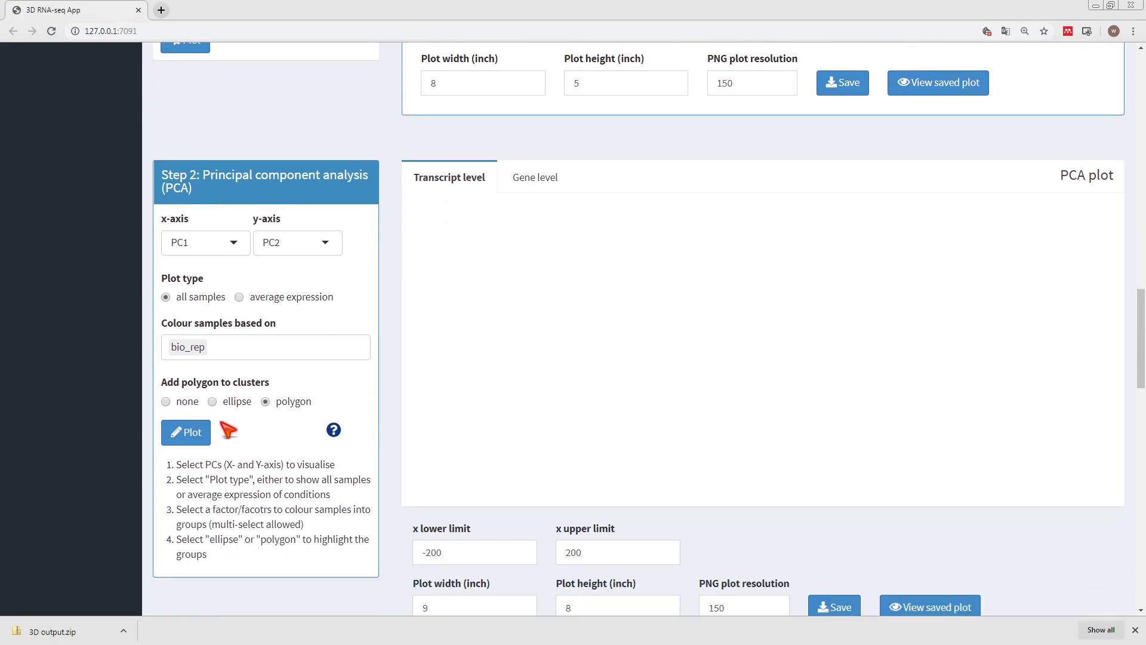
{"action": "left_click", "coordinate": [198, 439]}
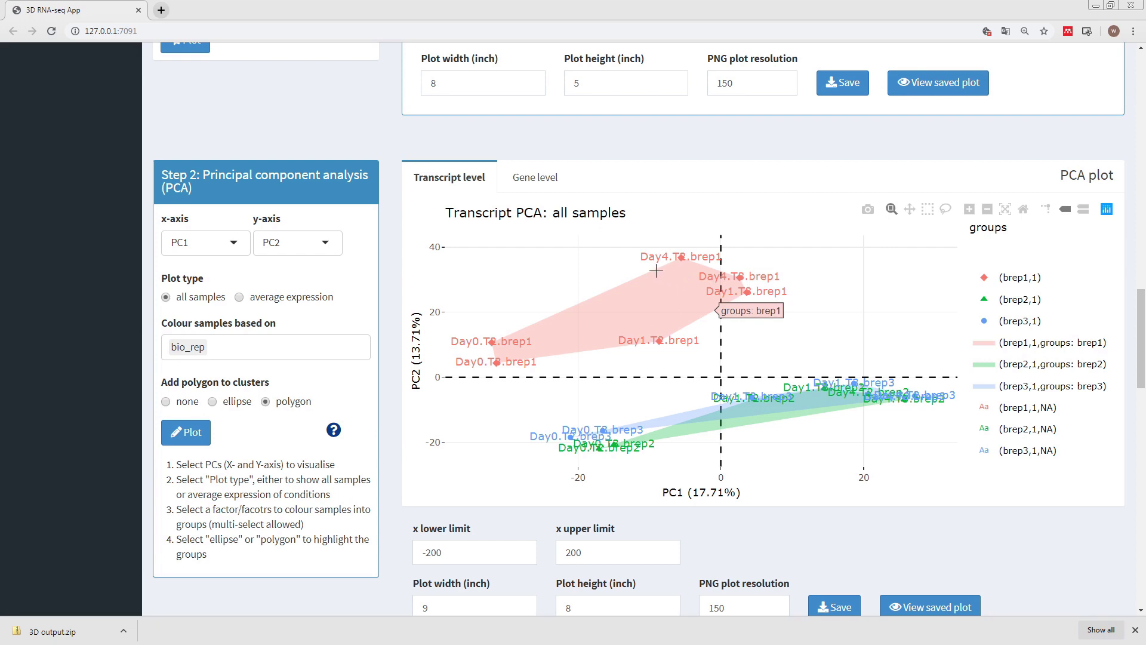
{"action": "scroll", "coordinate": [676, 325], "scroll_direction": "down", "scroll_amount": 1}
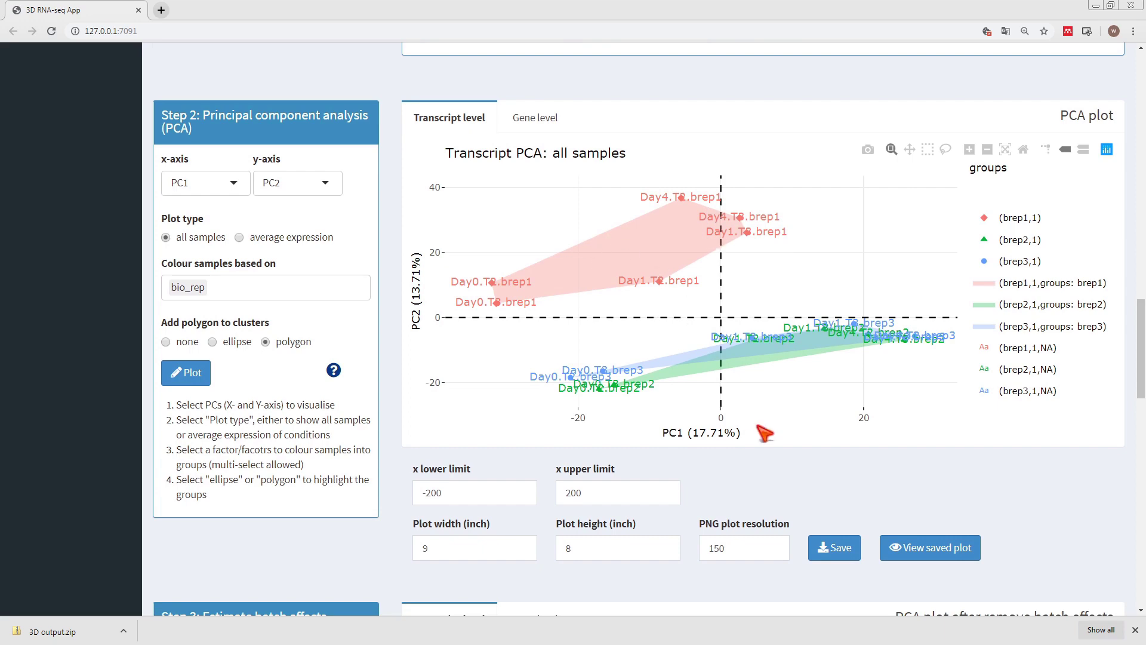
Mark the data as having batch effects and remove them with the RUVr method.
{"action": "scroll", "coordinate": [690, 310], "scroll_direction": "down", "scroll_amount": 6}
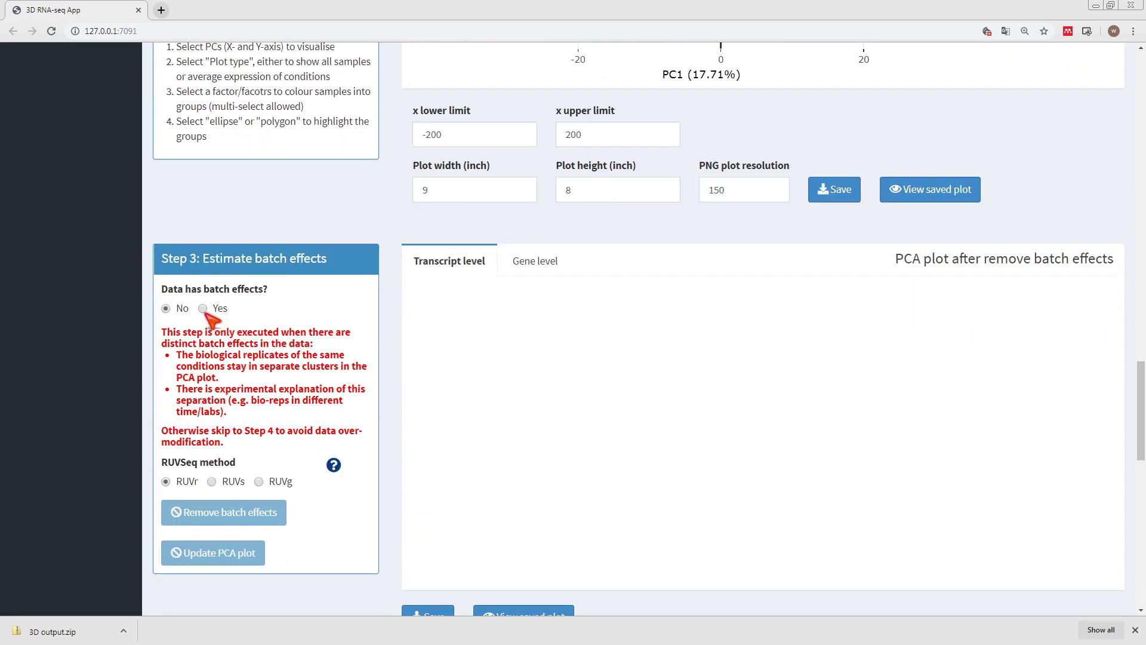
{"action": "left_click", "coordinate": [203, 308]}
{"action": "scroll", "coordinate": [209, 454], "scroll_direction": "down", "scroll_amount": 1}
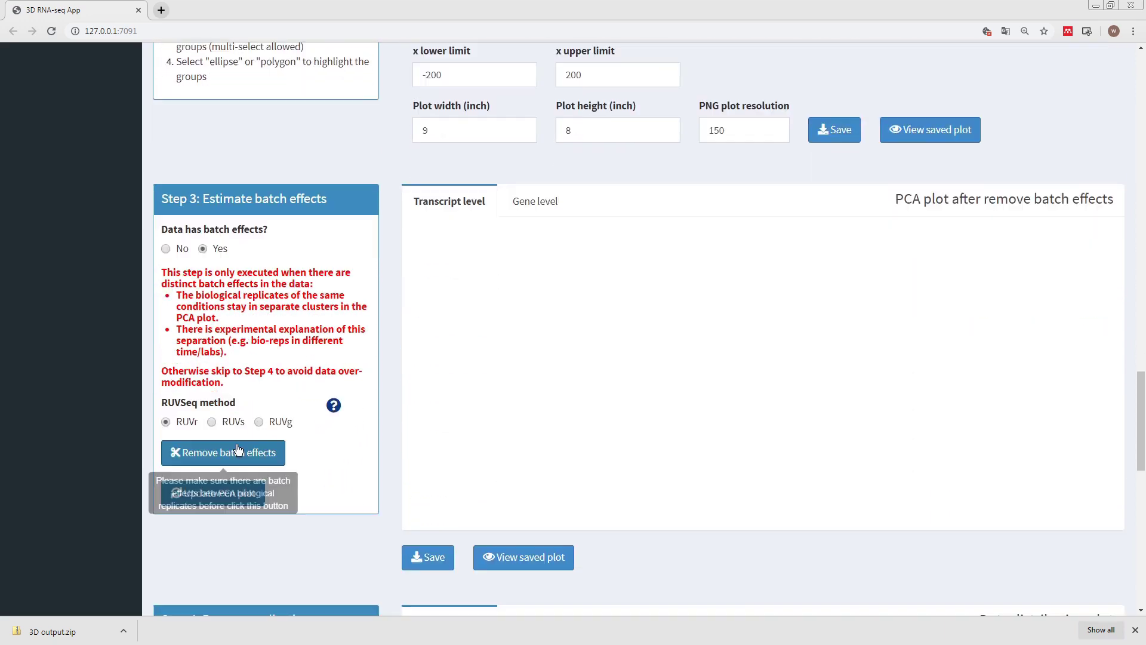
{"action": "left_click", "coordinate": [233, 452]}
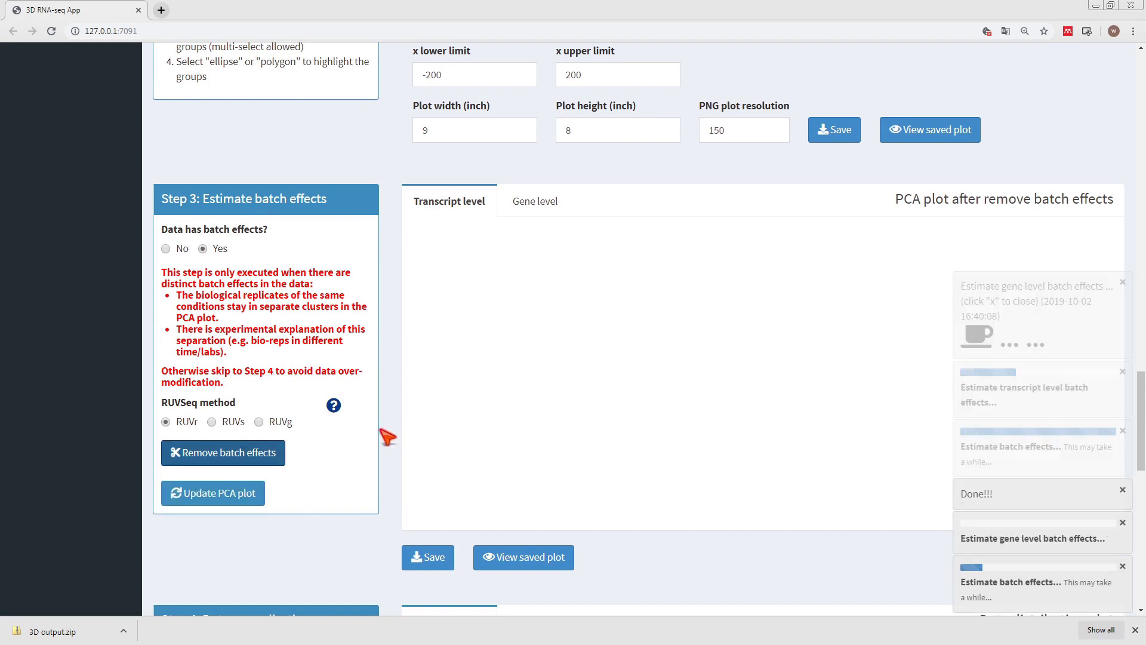
Update the PCA plot with the batch effects removed and examine how the biological replicates cluster.
{"action": "scroll", "coordinate": [380, 430], "scroll_direction": "down", "scroll_amount": 1}
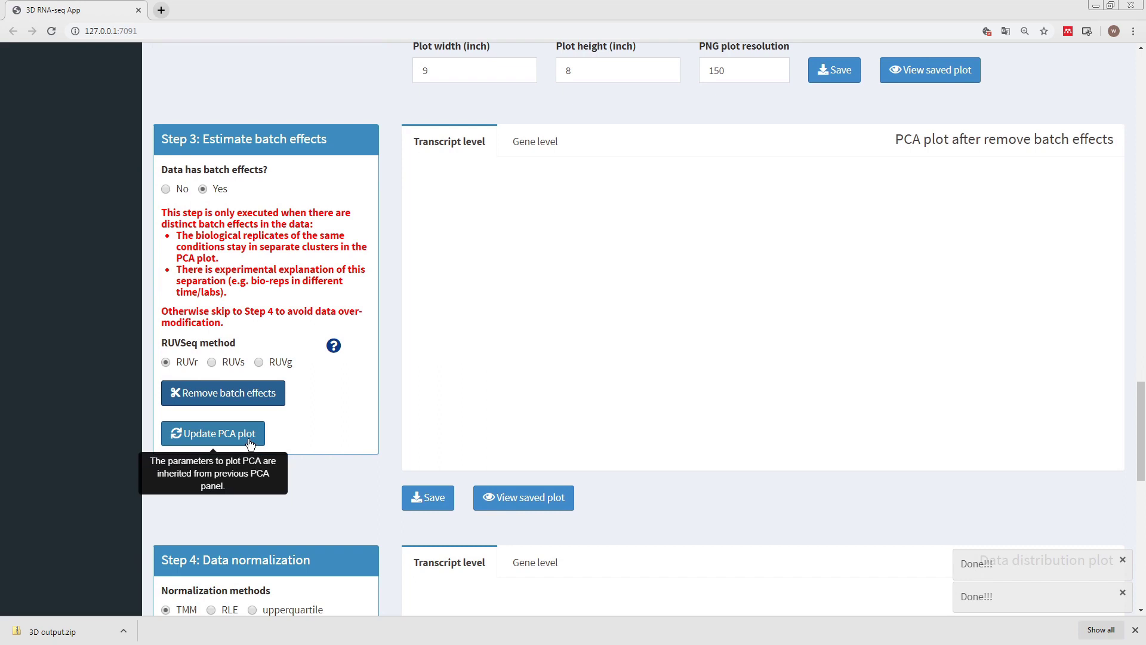
{"action": "left_click", "coordinate": [249, 443]}
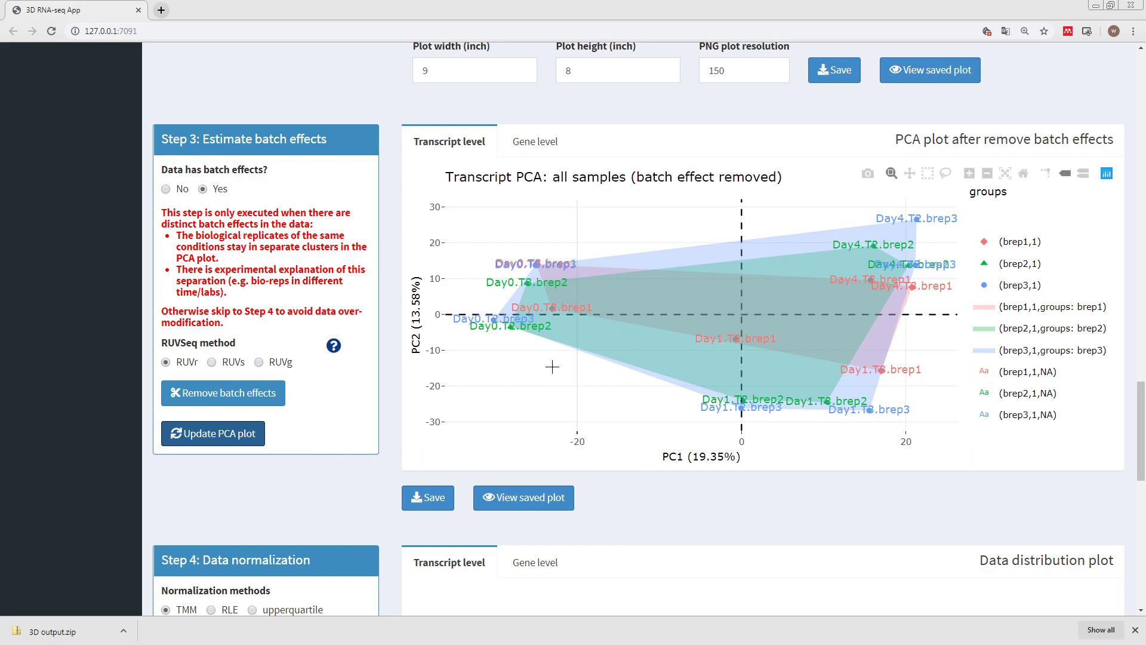
{"action": "scroll", "coordinate": [552, 366], "scroll_direction": "down", "scroll_amount": 2}
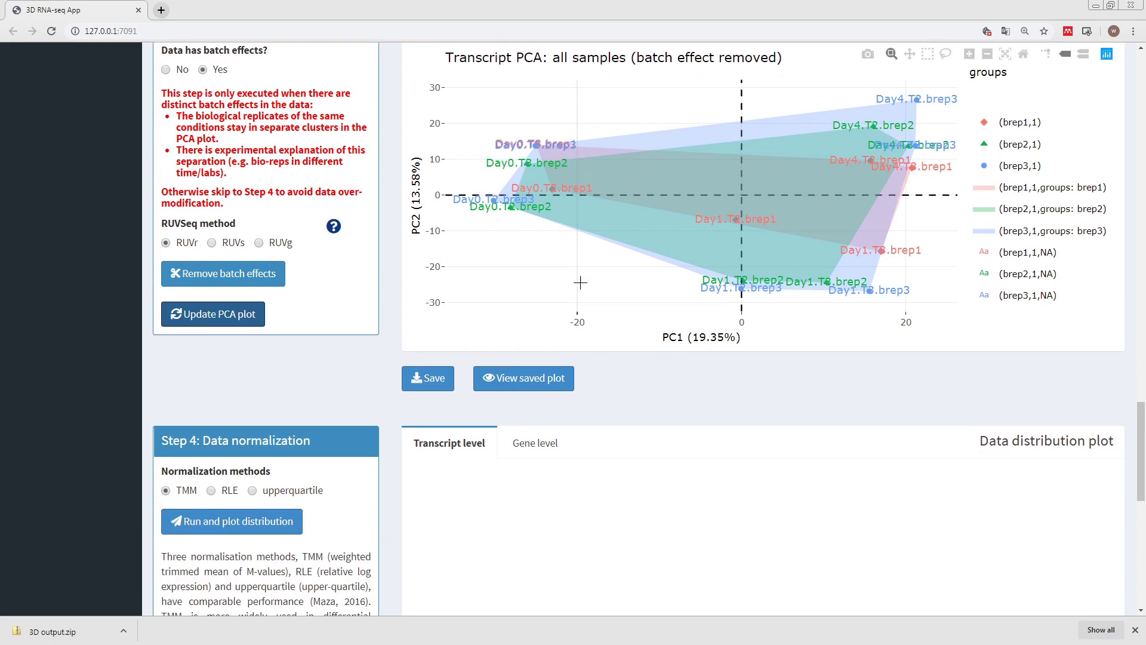
Normalize the data with the TMM method and plot the data distribution.
{"action": "scroll", "coordinate": [579, 283], "scroll_direction": "down", "scroll_amount": 2}
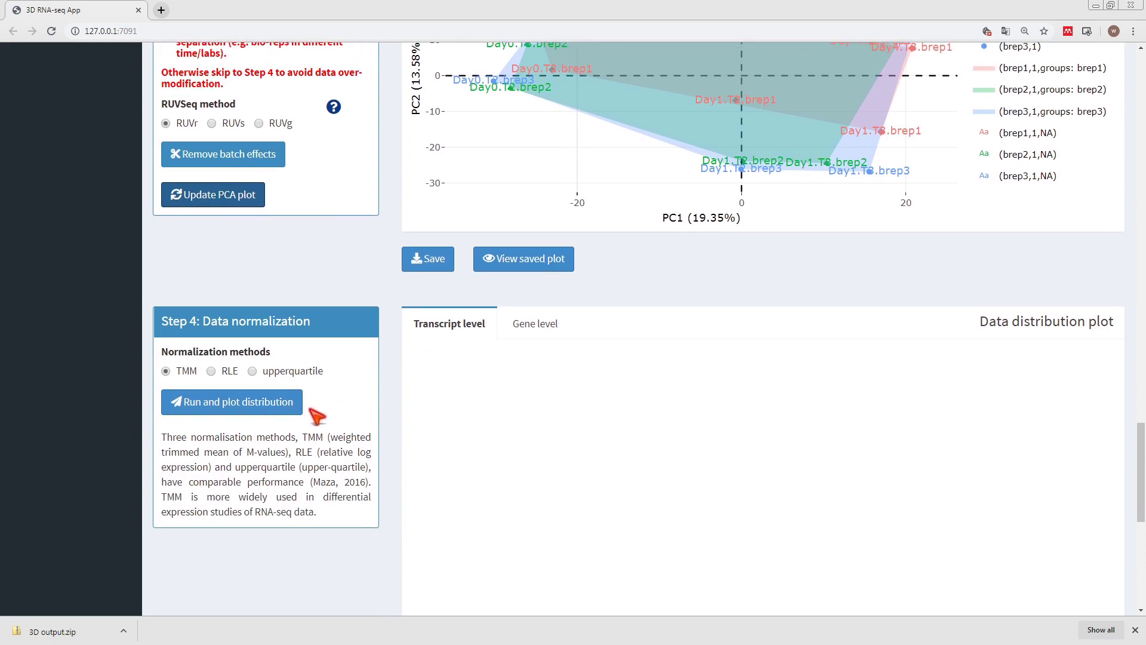
{"action": "left_click", "coordinate": [265, 403]}
{"action": "scroll", "coordinate": [629, 434], "scroll_direction": "down", "scroll_amount": 2}
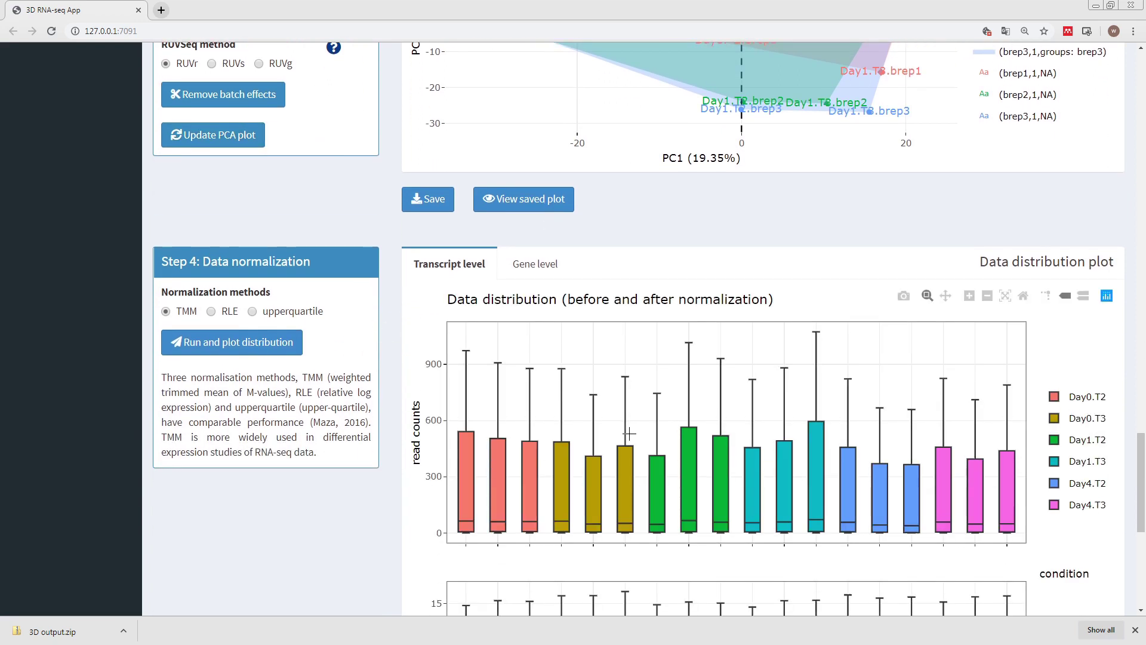
Compare the per-sample read count and log2(CPM) box plots before and after normalization.
{"action": "mouse_move", "coordinate": [469, 419]}
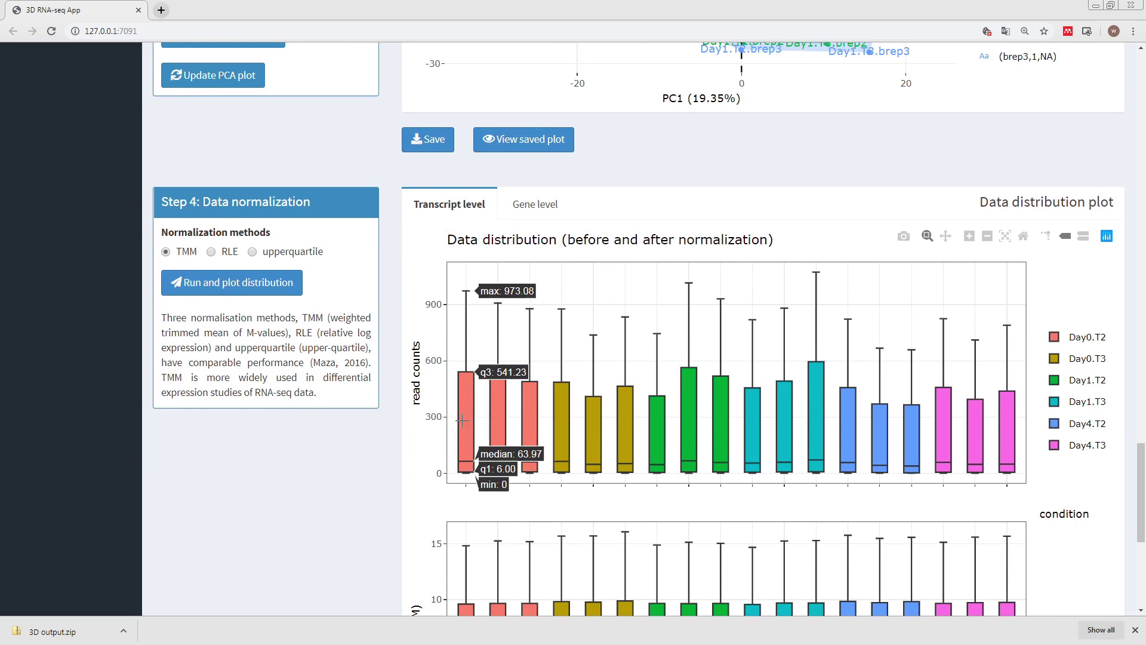
{"action": "mouse_move", "coordinate": [647, 430]}
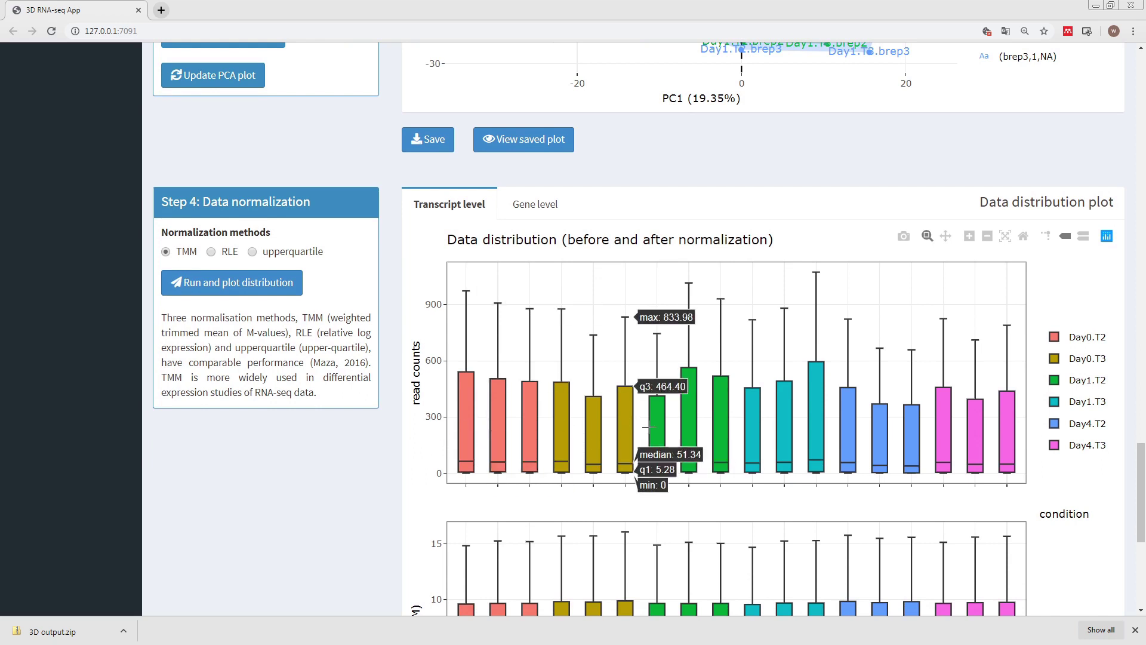
{"action": "scroll", "coordinate": [878, 430], "scroll_direction": "down", "scroll_amount": 3}
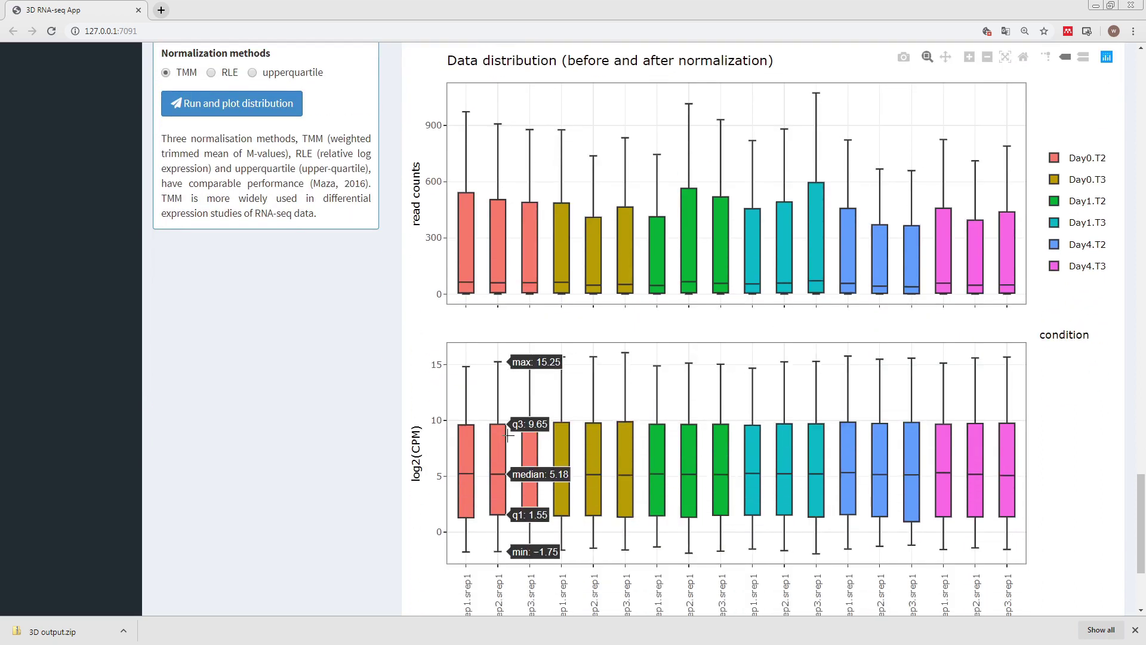
{"action": "mouse_move", "coordinate": [483, 438]}
{"action": "scroll", "coordinate": [460, 435], "scroll_direction": "down", "scroll_amount": 1}
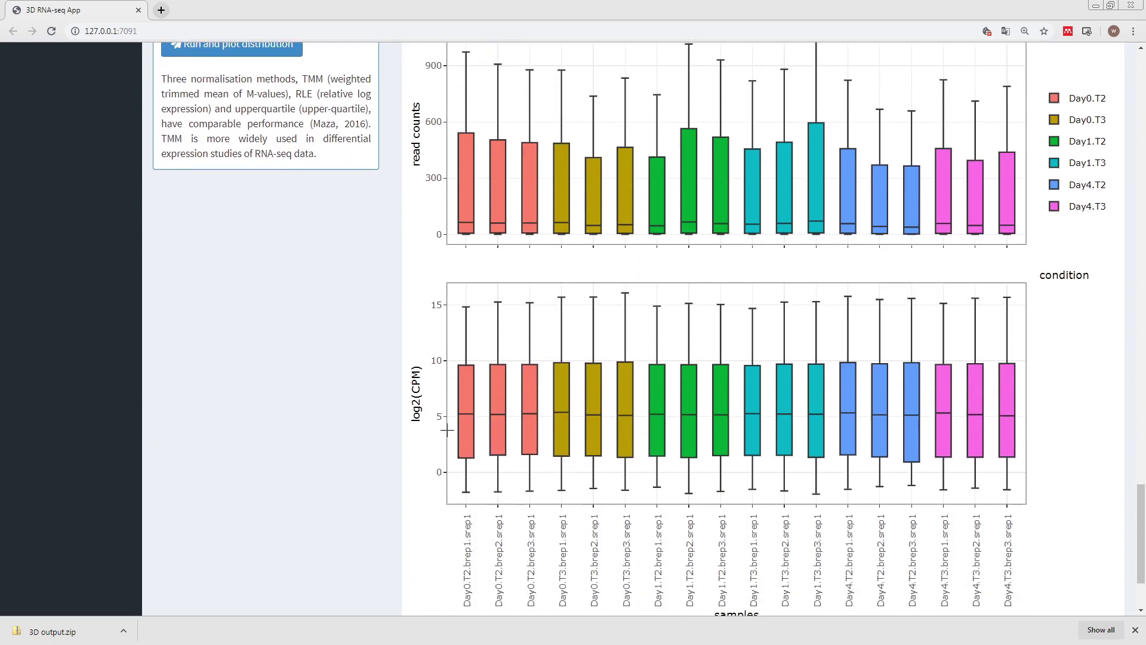
{"action": "mouse_move", "coordinate": [900, 460]}
Proceed to the 3D analysis page and check the day, time and label assignments in the Step 1 experimental design table.
{"action": "scroll", "coordinate": [900, 460], "scroll_direction": "down", "scroll_amount": 2}
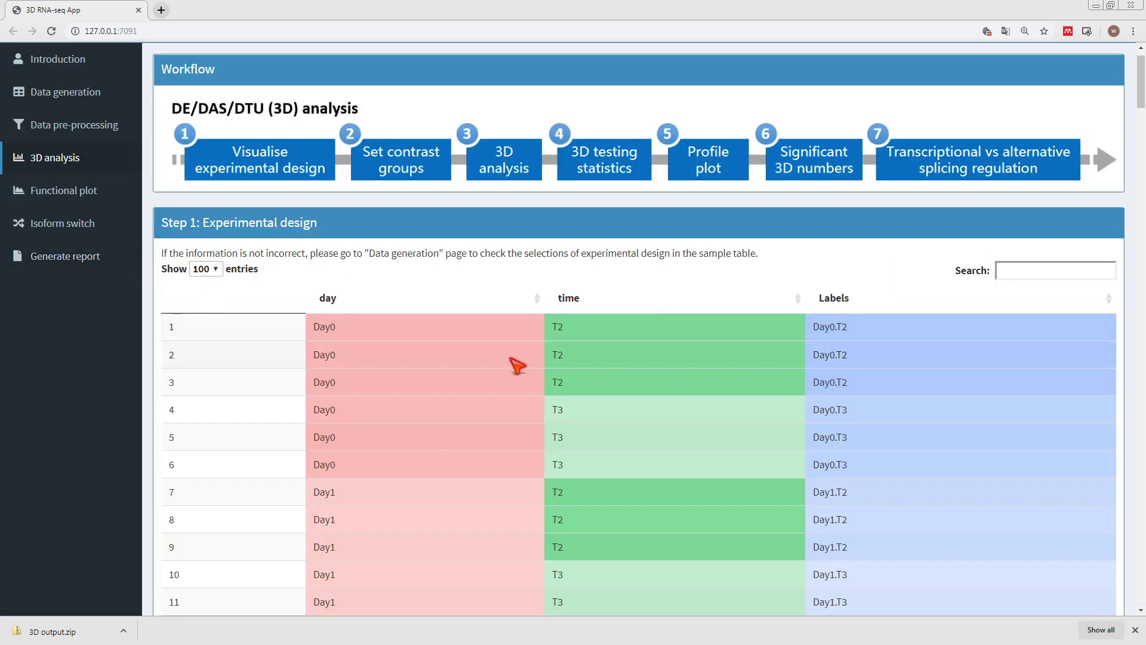
{"action": "scroll", "coordinate": [516, 365], "scroll_direction": "down", "scroll_amount": 2}
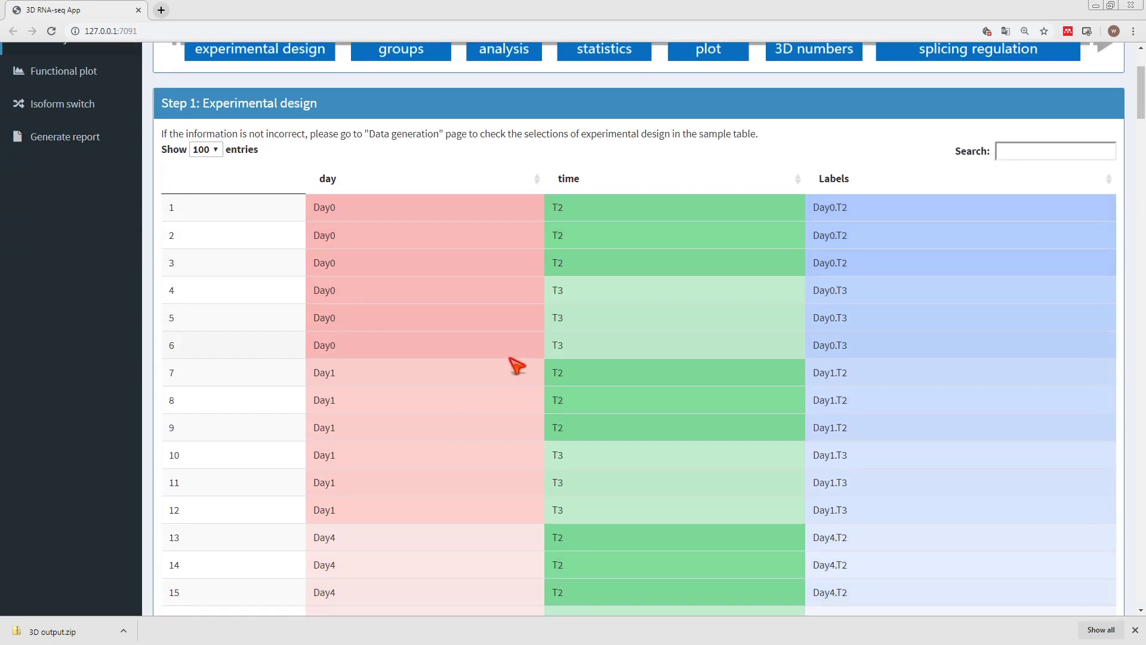
{"action": "scroll", "coordinate": [516, 365], "scroll_direction": "down", "scroll_amount": 1}
{"action": "scroll", "coordinate": [517, 363], "scroll_direction": "down", "scroll_amount": 1}
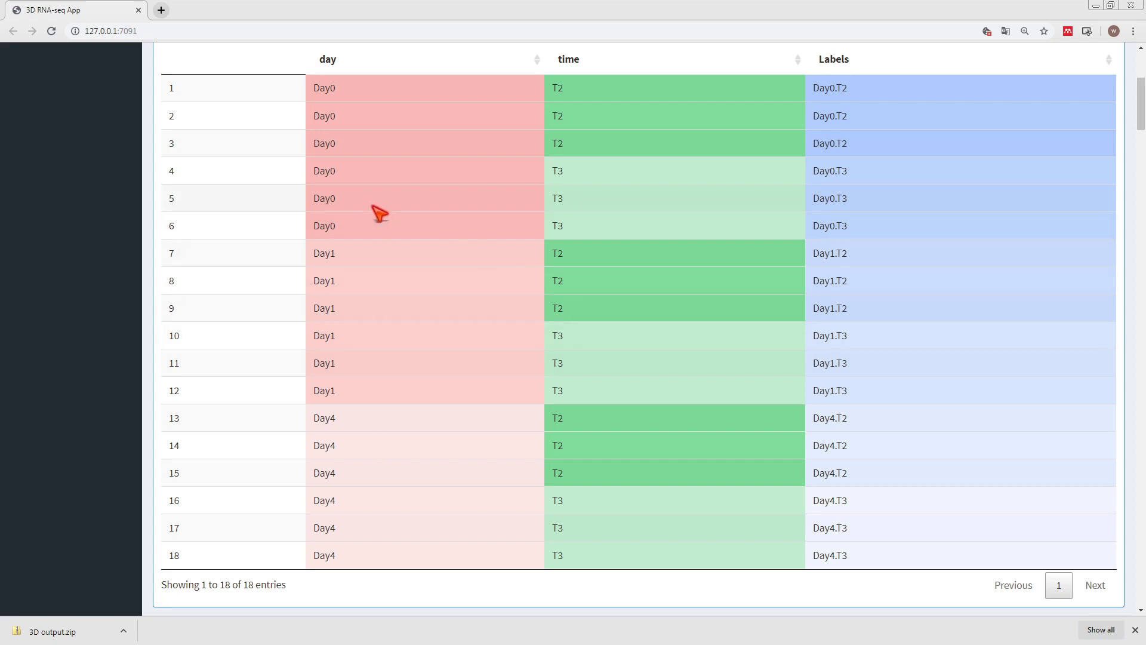
{"action": "scroll", "coordinate": [546, 391], "scroll_direction": "down", "scroll_amount": 4}
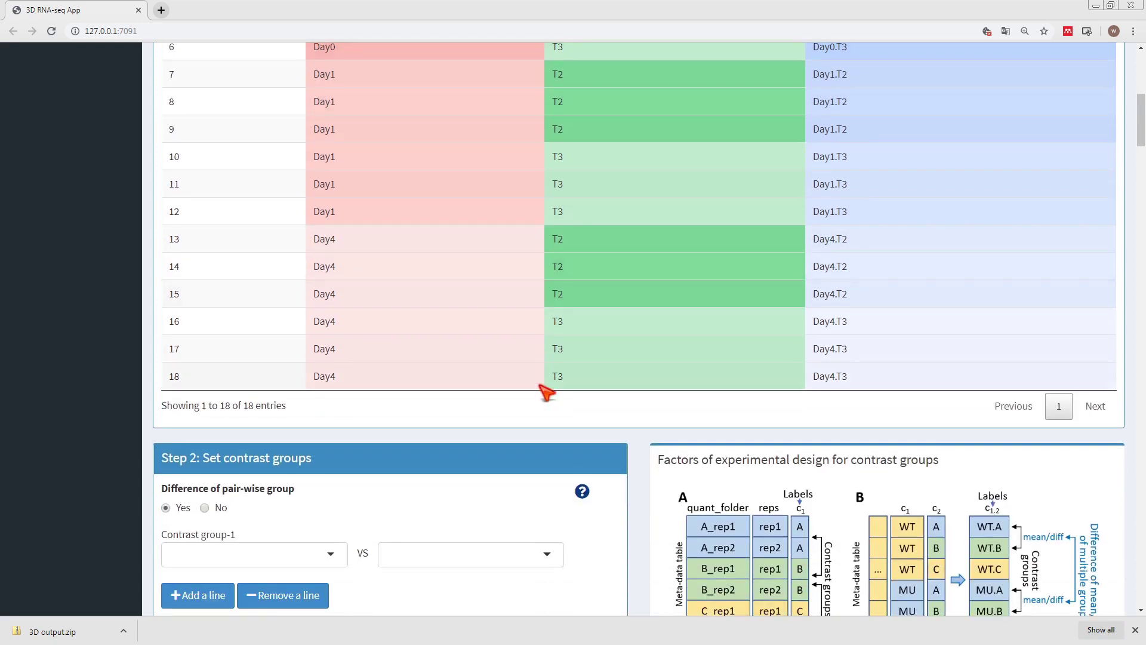
Set the first pair-wise contrast group in Step 2 to Day1.T2 VS Day0.T2.
{"action": "scroll", "coordinate": [545, 392], "scroll_direction": "down", "scroll_amount": 1}
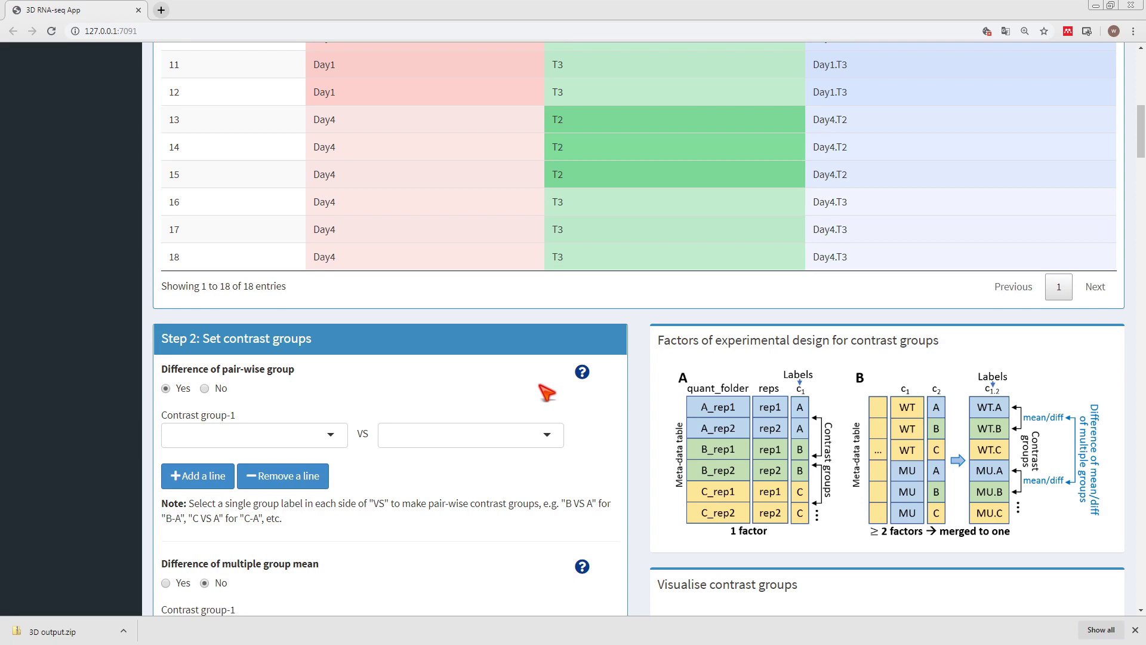
{"action": "scroll", "coordinate": [545, 392], "scroll_direction": "down", "scroll_amount": 2}
{"action": "left_click", "coordinate": [269, 315]}
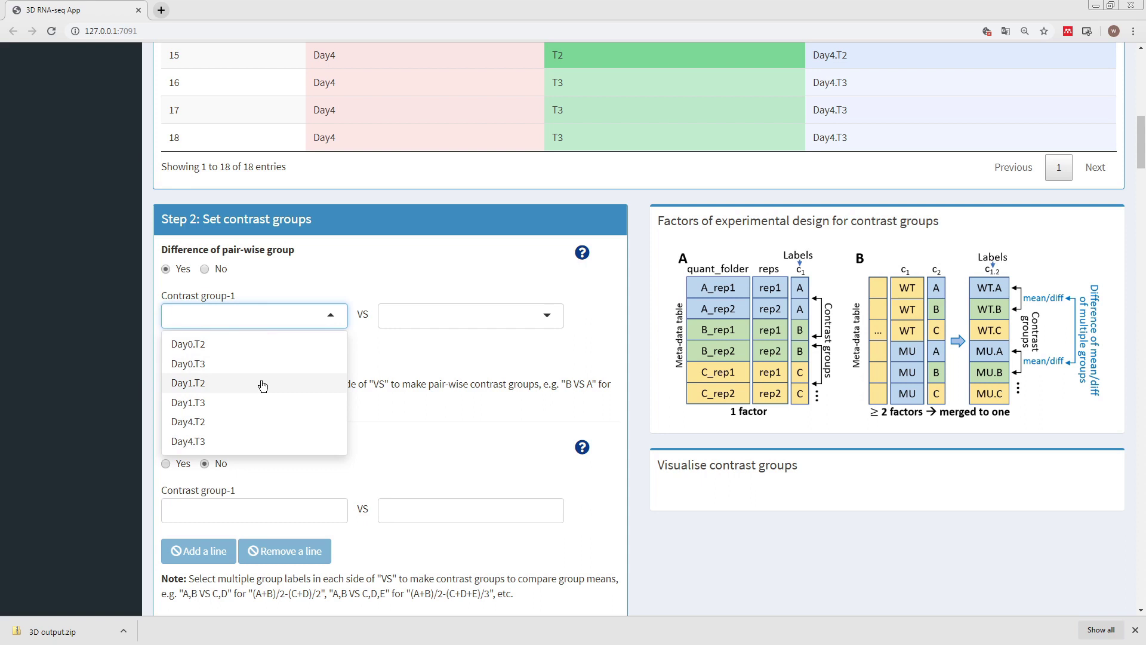
{"action": "left_click", "coordinate": [262, 386]}
{"action": "left_click", "coordinate": [425, 323]}
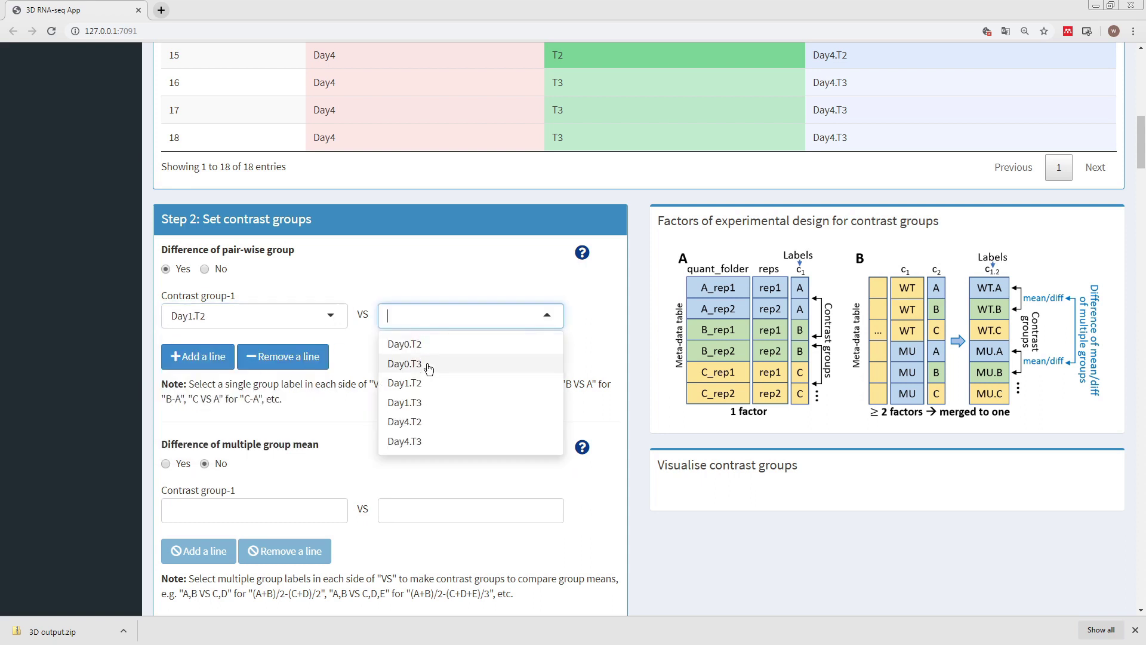
{"action": "left_click", "coordinate": [406, 345]}
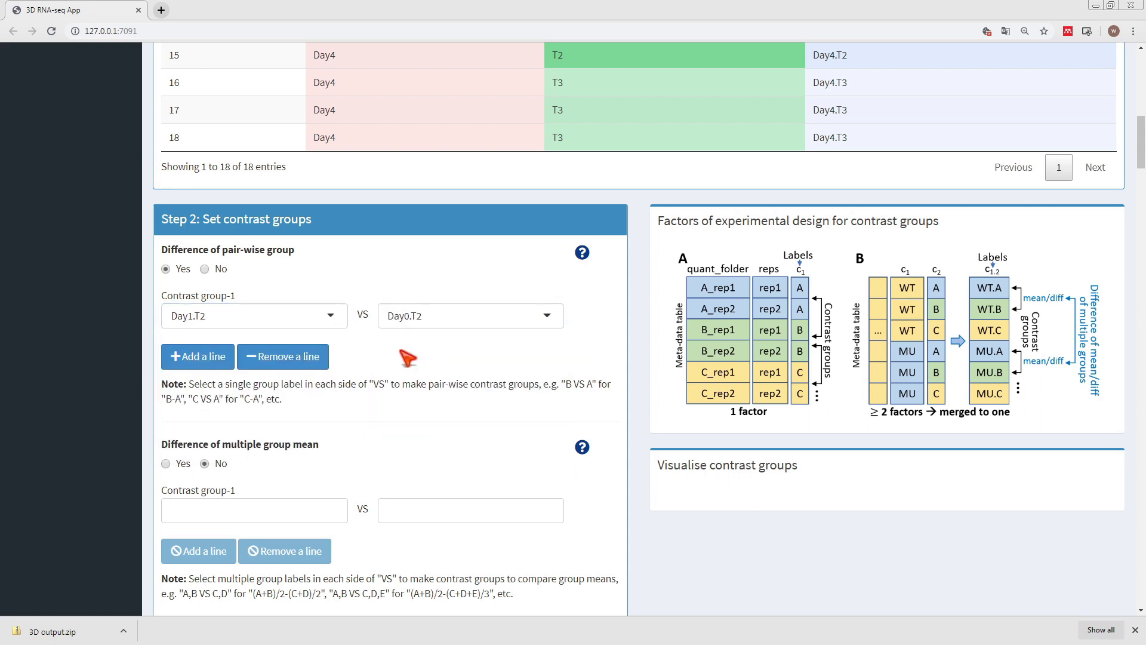
Add a second pair-wise contrast group and set it to Day1.T3 VS Day0.T3.
{"action": "left_click", "coordinate": [210, 363]}
{"action": "scroll", "coordinate": [230, 369], "scroll_direction": "down", "scroll_amount": 2}
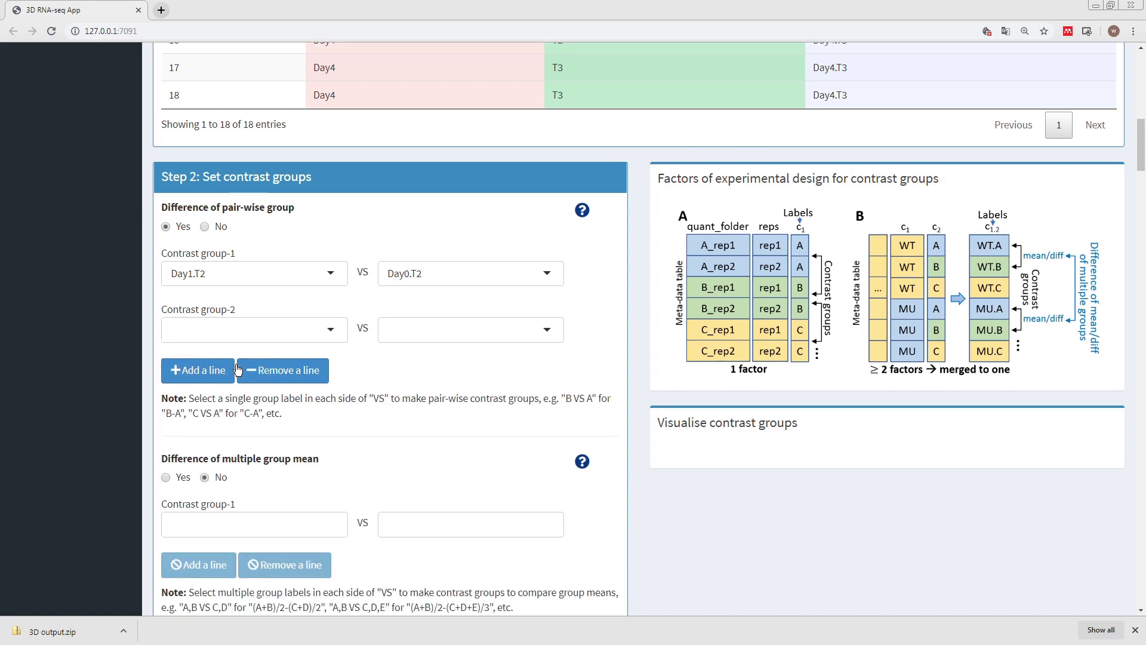
{"action": "left_click", "coordinate": [210, 260]}
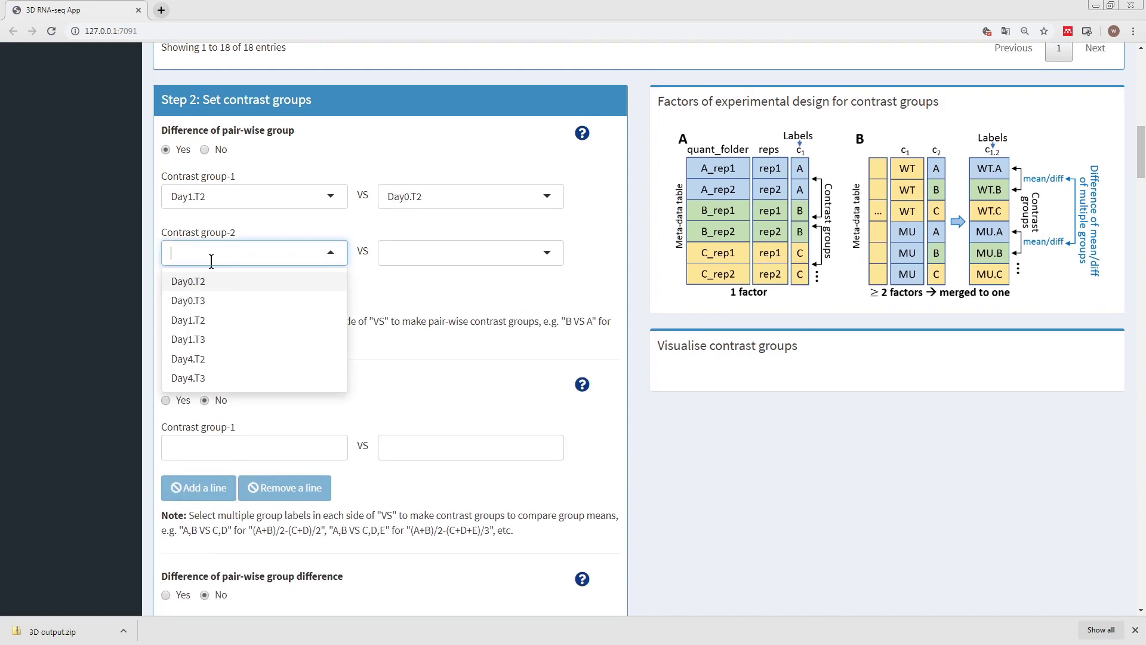
{"action": "left_click", "coordinate": [233, 338]}
{"action": "left_click", "coordinate": [398, 261]}
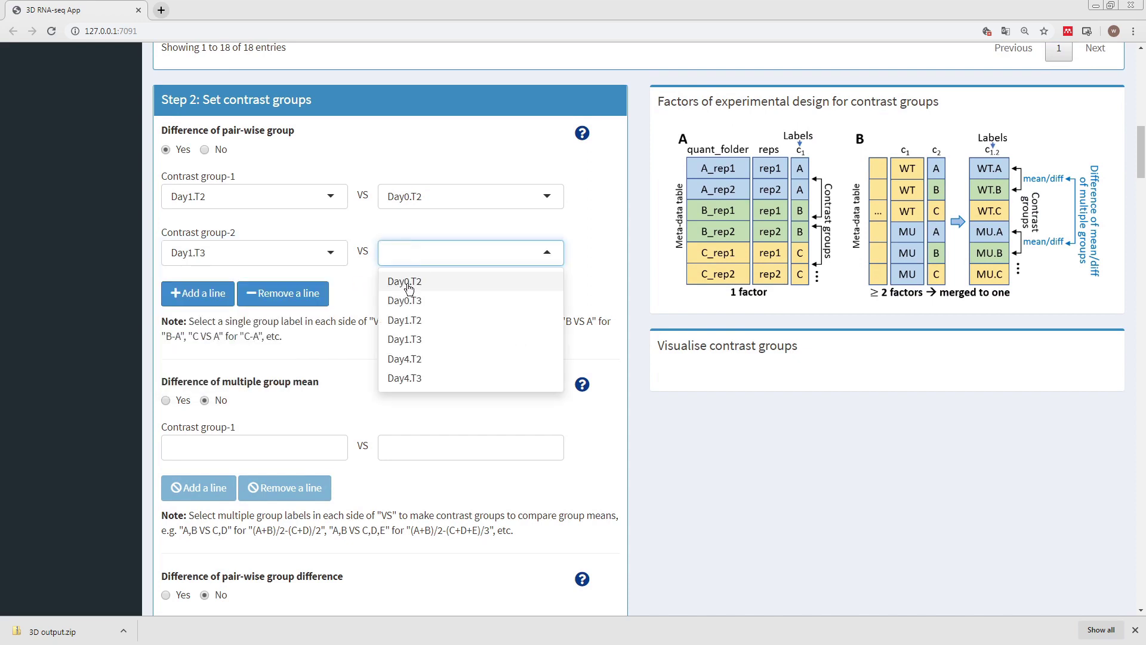
{"action": "left_click", "coordinate": [412, 300]}
Enable the difference of multiple group mean and contrast Day1.T3 and Day1.T2 with Day0.T3 and Day0.T2.
{"action": "scroll", "coordinate": [421, 303], "scroll_direction": "down", "scroll_amount": 1}
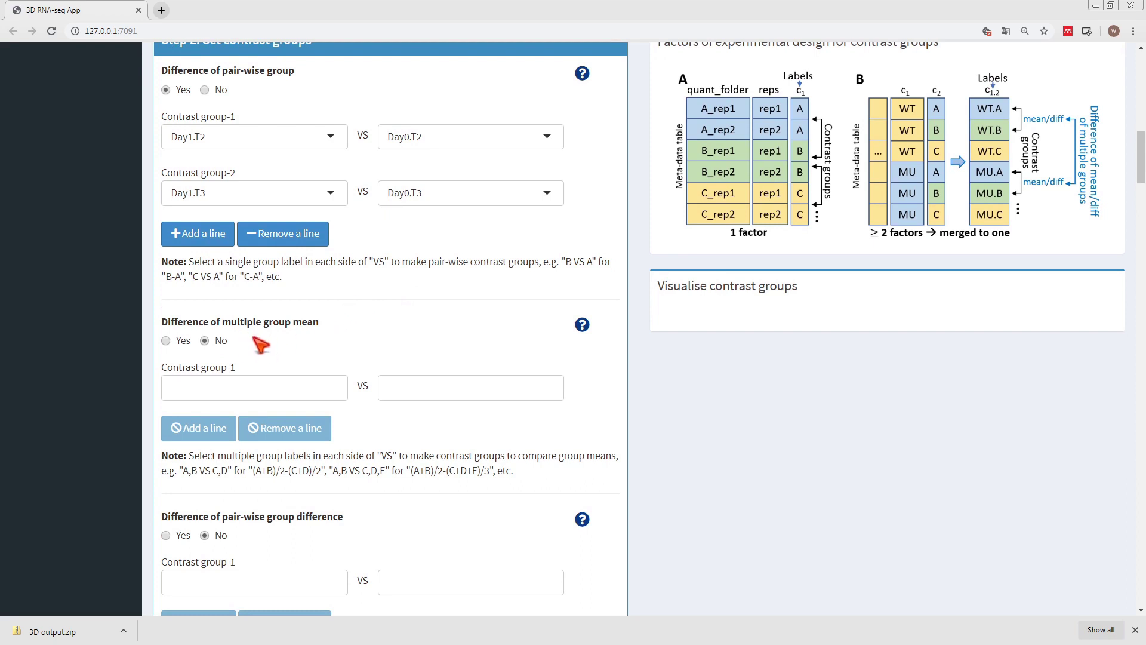
{"action": "left_click", "coordinate": [166, 340]}
{"action": "left_click", "coordinate": [210, 391]}
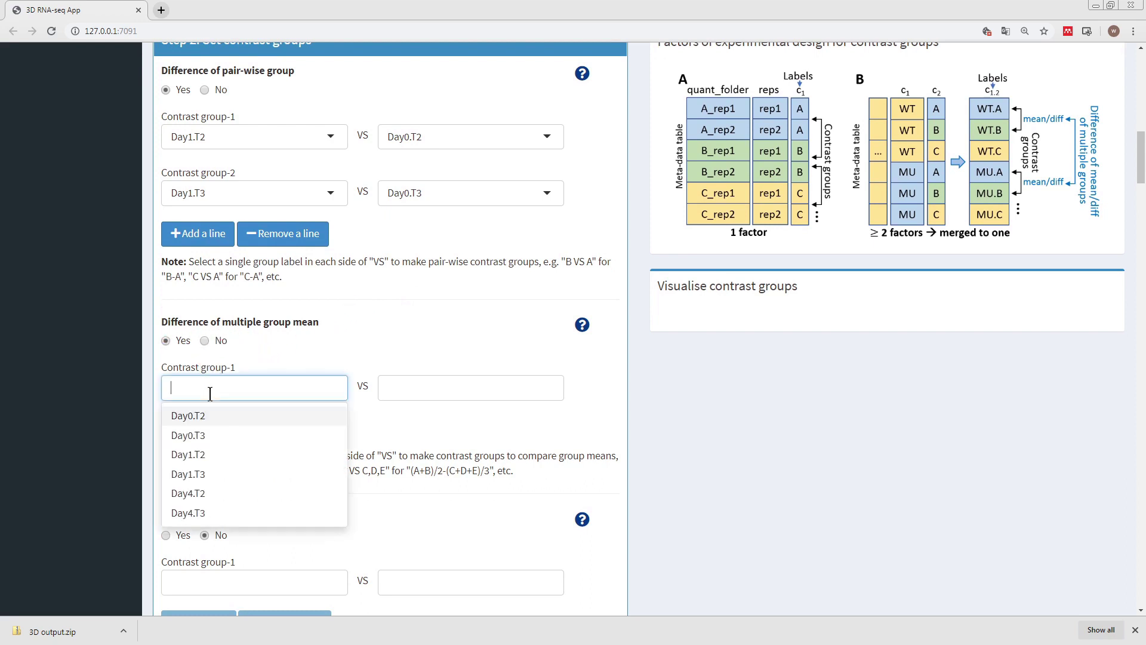
{"action": "left_click", "coordinate": [227, 474]}
{"action": "left_click", "coordinate": [221, 457]}
{"action": "left_click", "coordinate": [410, 389]}
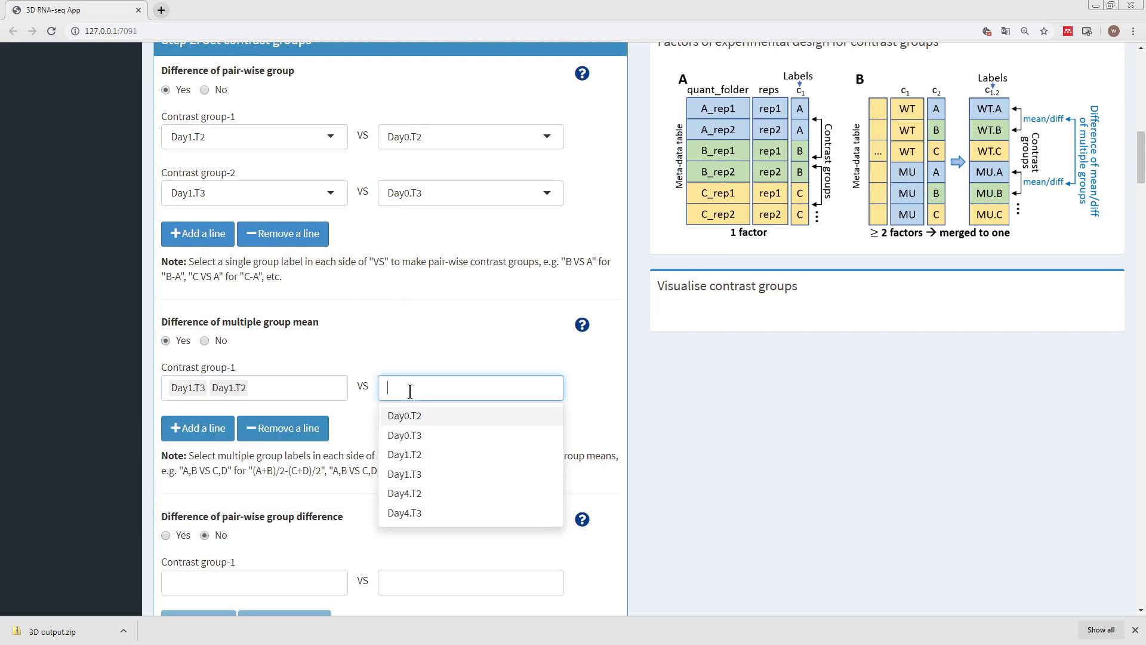
{"action": "left_click", "coordinate": [418, 438]}
{"action": "left_click", "coordinate": [414, 416]}
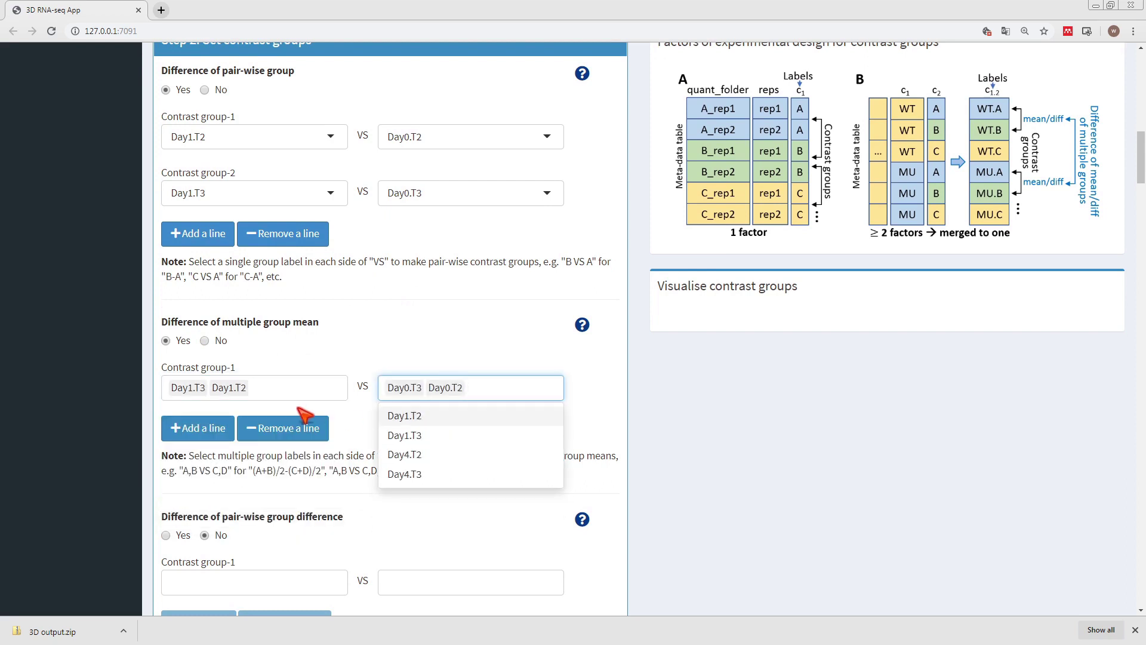
{"action": "left_click", "coordinate": [367, 370]}
Enable the difference of pair-wise group difference, contrast Day1.T3 and Day1.T2 with Day0.T3 and Day0.T2, and generate the contrast groups.
{"action": "scroll", "coordinate": [268, 418], "scroll_direction": "down", "scroll_amount": 2}
{"action": "left_click", "coordinate": [166, 416]}
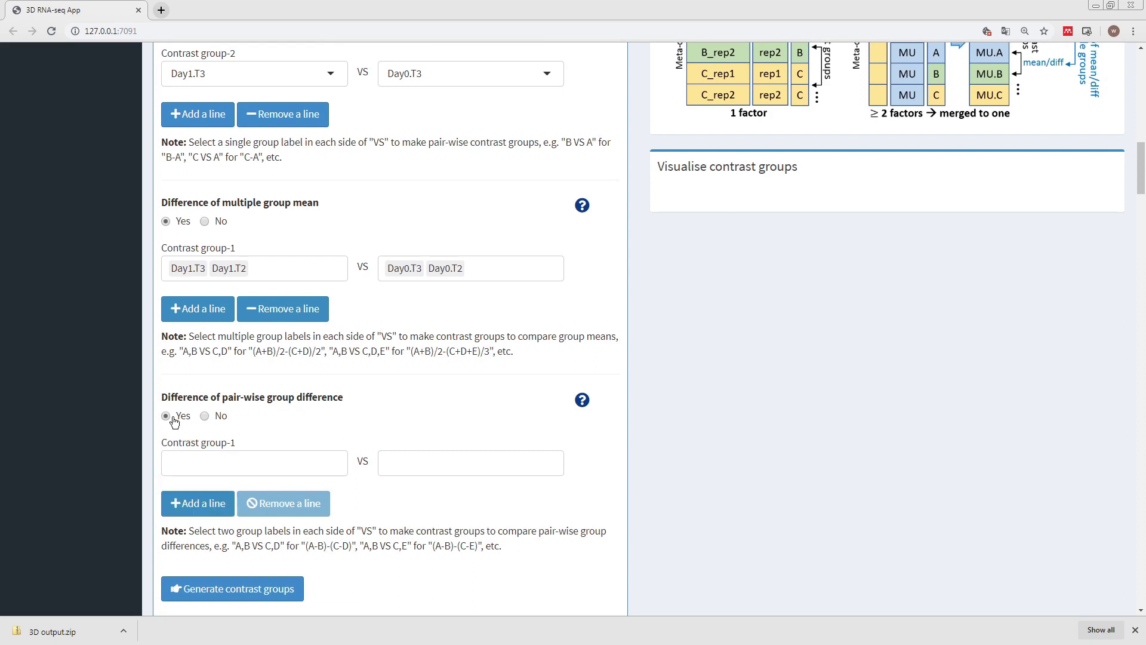
{"action": "scroll", "coordinate": [227, 442], "scroll_direction": "down", "scroll_amount": 1}
{"action": "left_click", "coordinate": [207, 409]}
{"action": "left_click", "coordinate": [223, 491]}
{"action": "left_click", "coordinate": [223, 478]}
{"action": "left_click", "coordinate": [415, 404]}
{"action": "left_click", "coordinate": [414, 452]}
{"action": "left_click", "coordinate": [414, 431]}
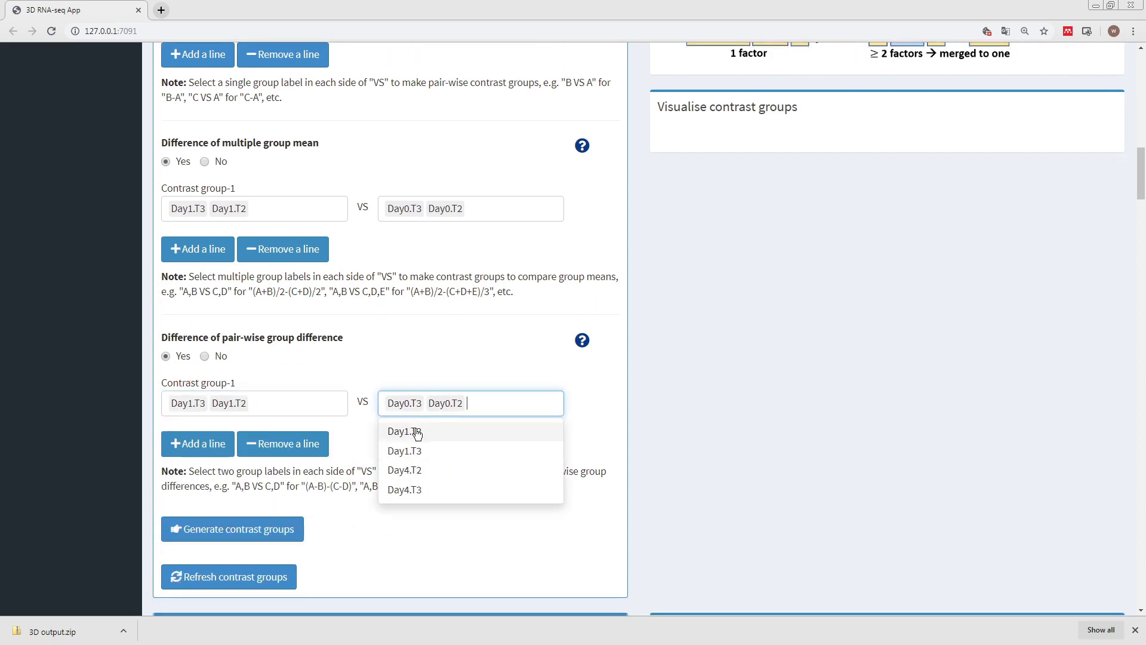
{"action": "left_click", "coordinate": [389, 538]}
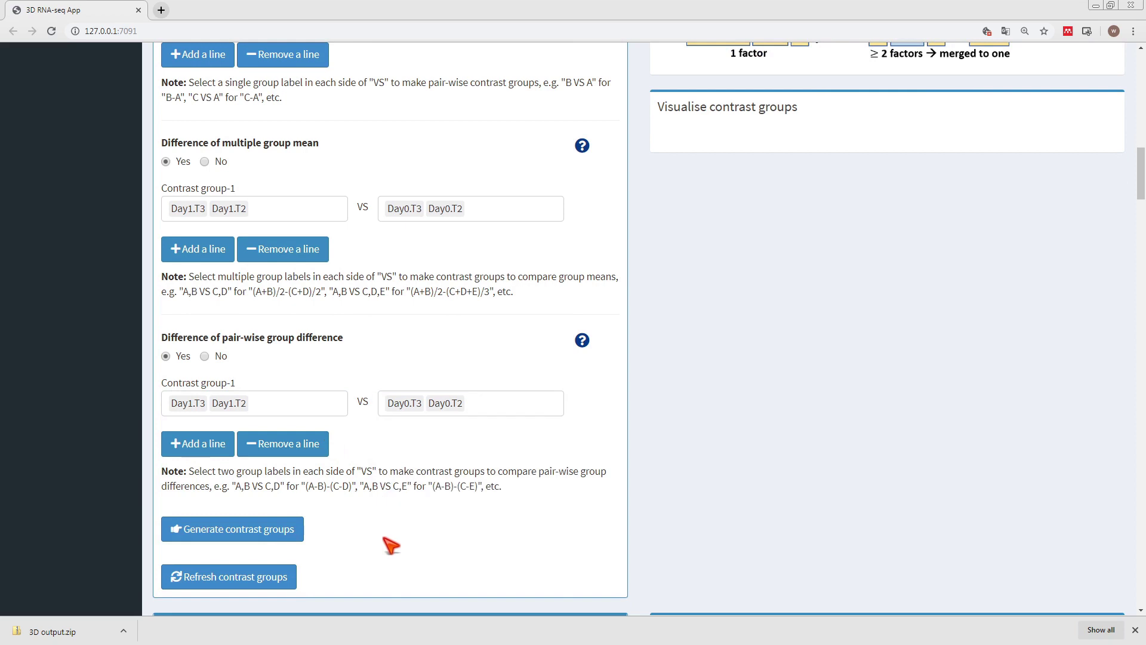
{"action": "left_click", "coordinate": [245, 536]}
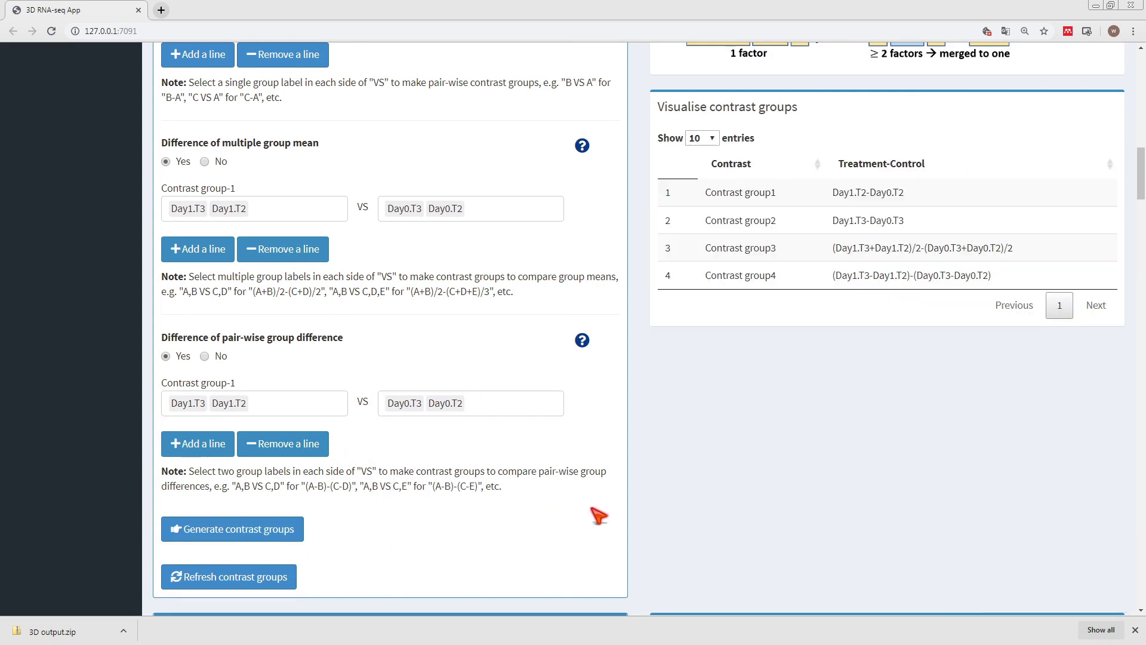
{"action": "scroll", "coordinate": [729, 512], "scroll_direction": "up", "scroll_amount": 1}
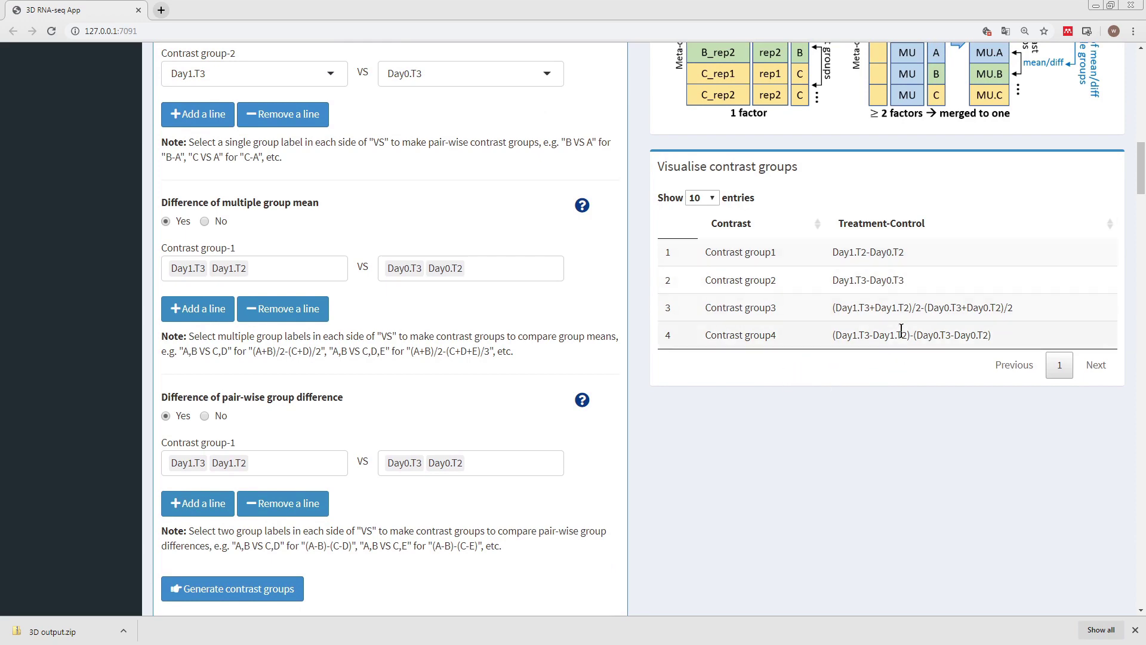
Run the limma-voom 3D analysis with BH, F-test, adjusted p-value 0.01, absolute log2FC 1 and ΔPS 0.1, and review the top DE genes.
{"action": "scroll", "coordinate": [704, 302], "scroll_direction": "down", "scroll_amount": 9}
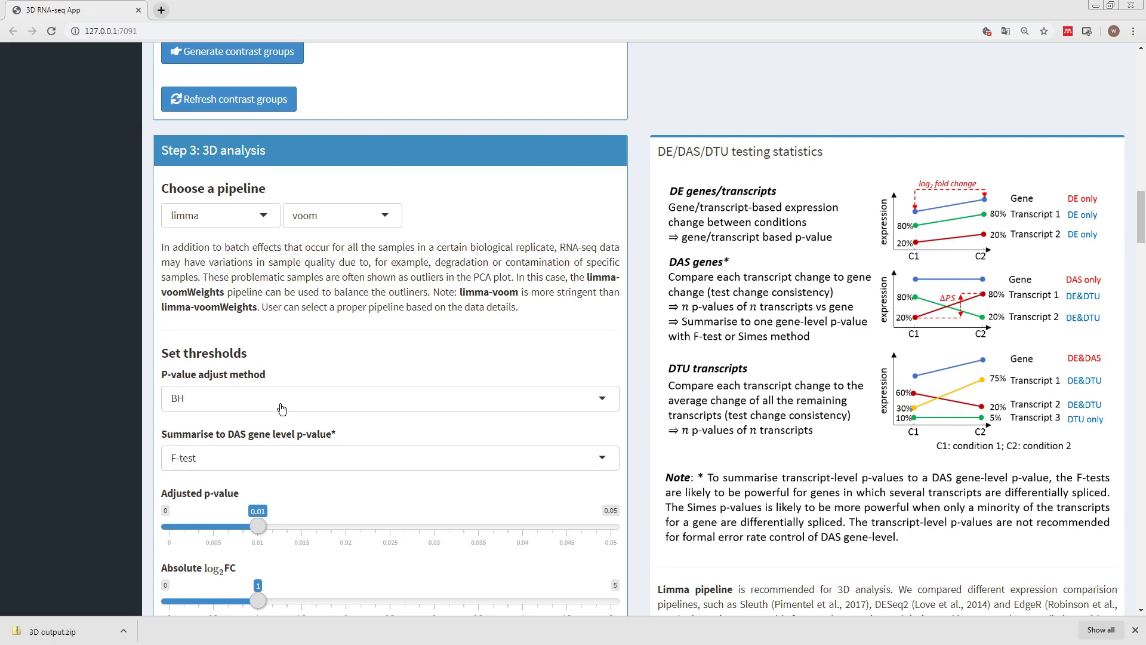
{"action": "scroll", "coordinate": [294, 404], "scroll_direction": "down", "scroll_amount": 2}
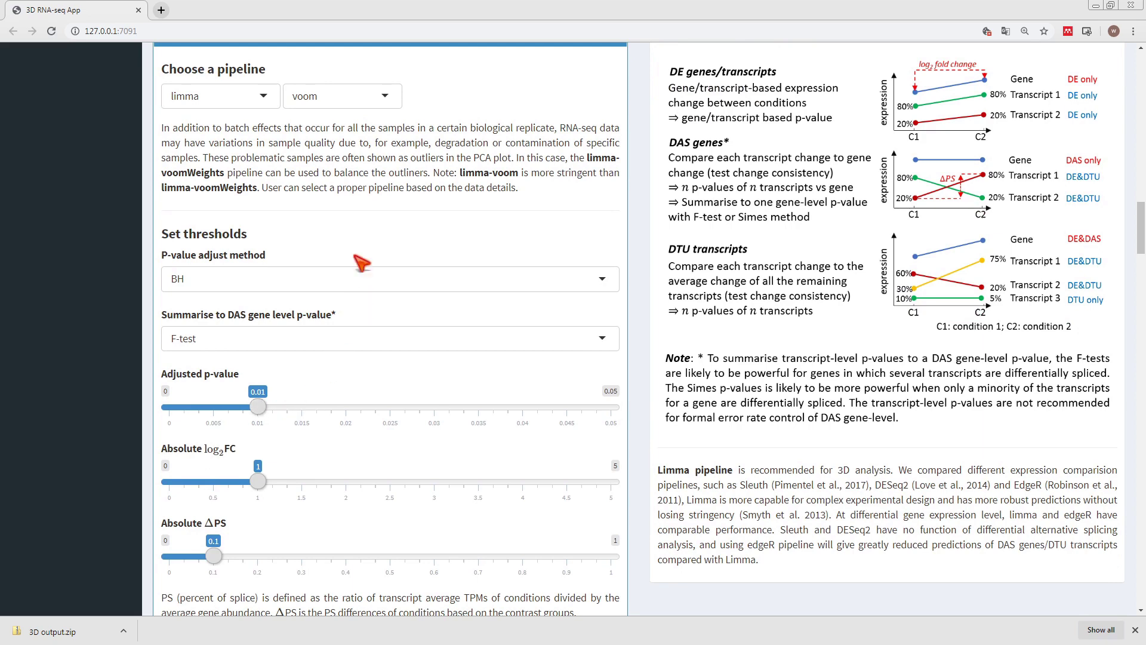
{"action": "scroll", "coordinate": [291, 226], "scroll_direction": "down", "scroll_amount": 3}
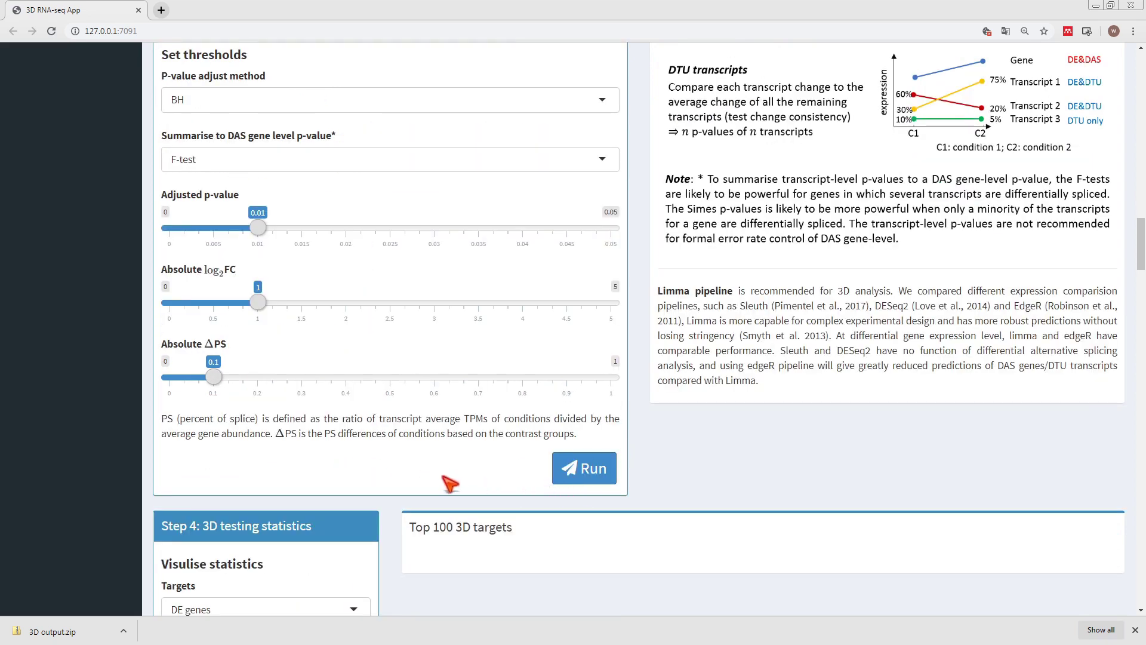
{"action": "left_click", "coordinate": [572, 476]}
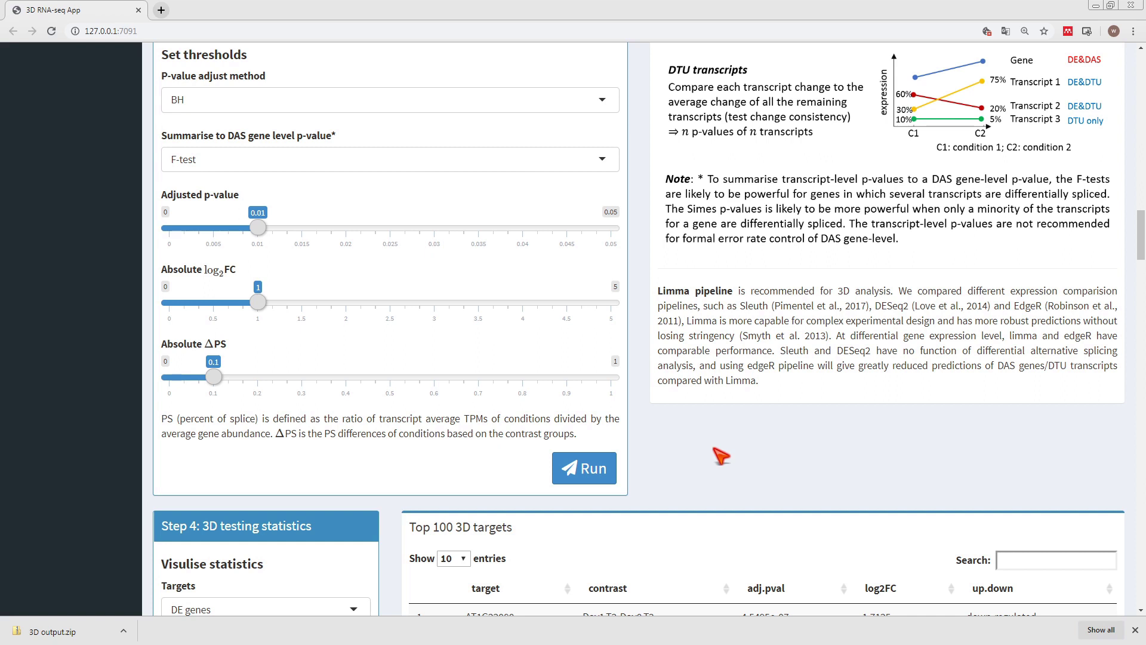
{"action": "scroll", "coordinate": [721, 456], "scroll_direction": "down", "scroll_amount": 3}
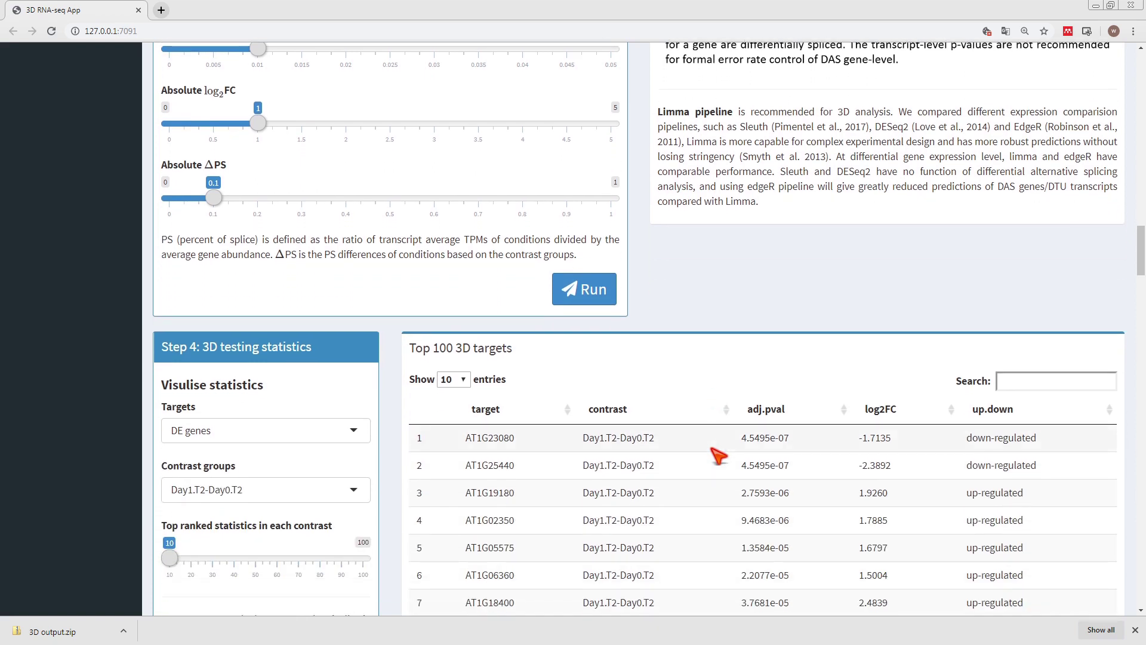
{"action": "scroll", "coordinate": [718, 456], "scroll_direction": "down", "scroll_amount": 2}
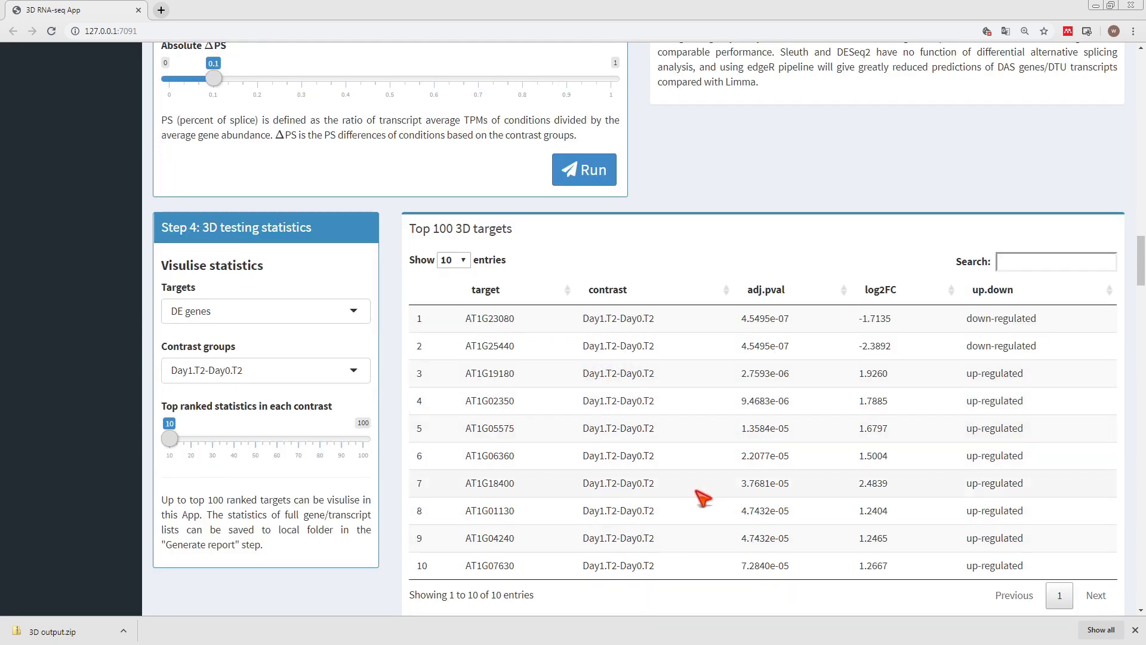
Use the example gene AT1G01060 for the profile plot by copying its name into the gene entry.
{"action": "scroll", "coordinate": [703, 497], "scroll_direction": "down", "scroll_amount": 9}
{"action": "double_click", "coordinate": [230, 238]}
{"action": "key", "text": "ctrl+c"}
{"action": "left_click", "coordinate": [243, 203]}
{"action": "key", "text": "ctrl+v"}
{"action": "key", "text": "Return"}
Slice the AT1G01060 profile plot by the day group and replot it.
{"action": "scroll", "coordinate": [507, 370], "scroll_direction": "down", "scroll_amount": 5}
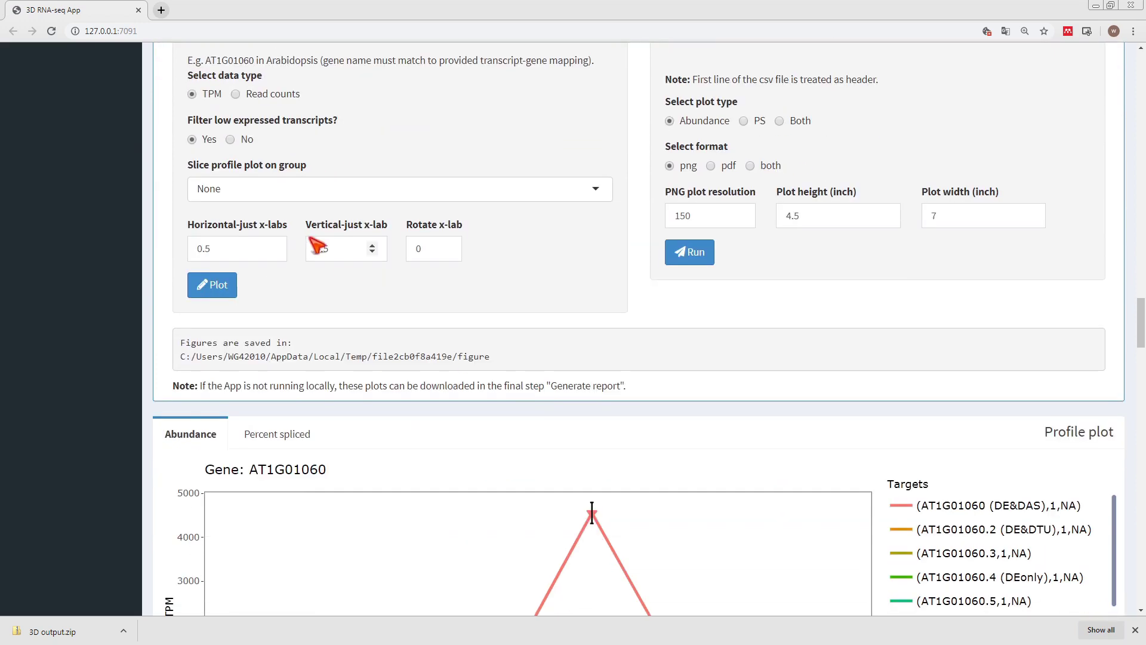
{"action": "left_click", "coordinate": [262, 78]}
{"action": "left_click", "coordinate": [229, 141]}
{"action": "left_click", "coordinate": [207, 168]}
Save the sliced profile plot at 6.3 by 4.5 inches and preview the saved abundance and PS figures.
{"action": "scroll", "coordinate": [940, 307], "scroll_direction": "down", "scroll_amount": 9}
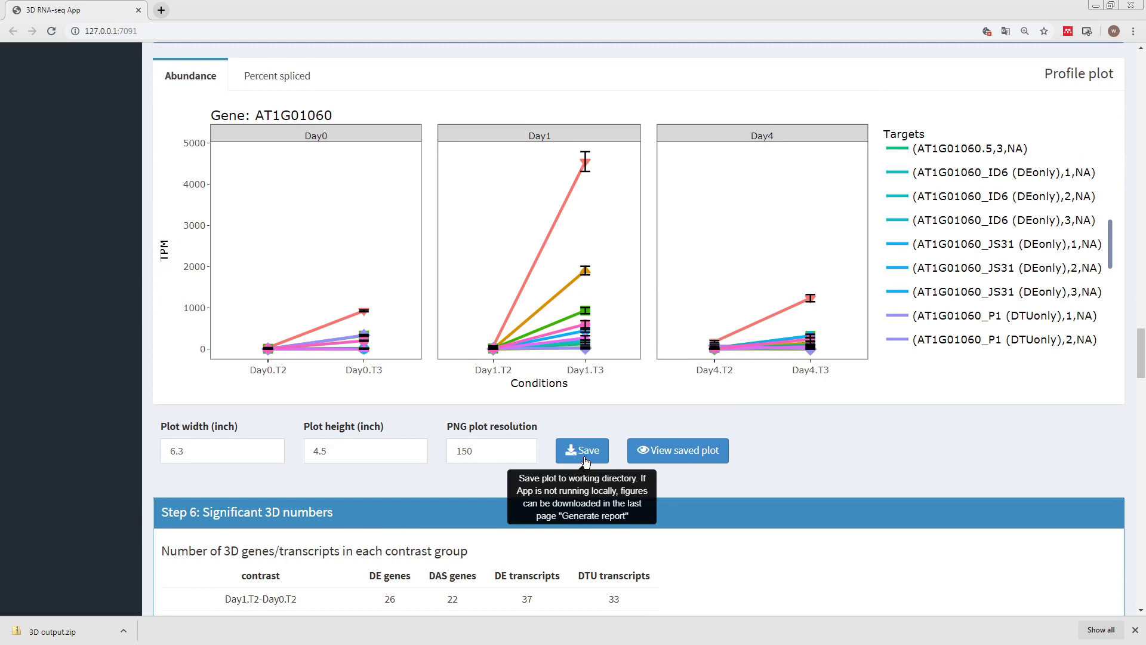
{"action": "left_click", "coordinate": [584, 451]}
{"action": "left_click", "coordinate": [675, 459]}
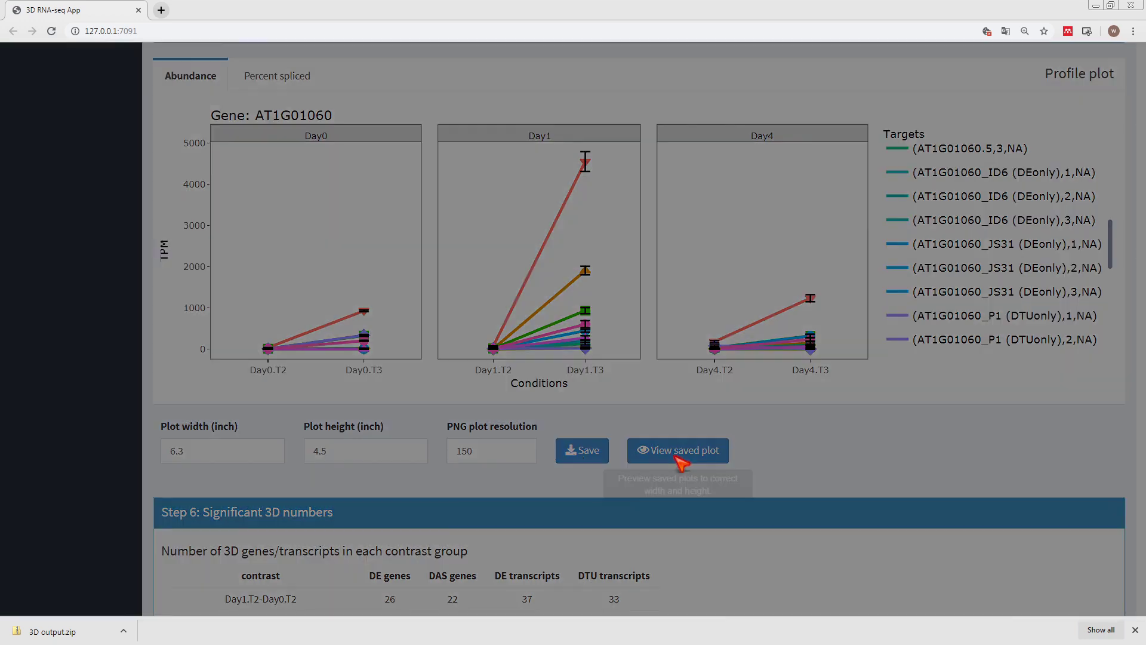
{"action": "scroll", "coordinate": [681, 461], "scroll_direction": "down", "scroll_amount": 2}
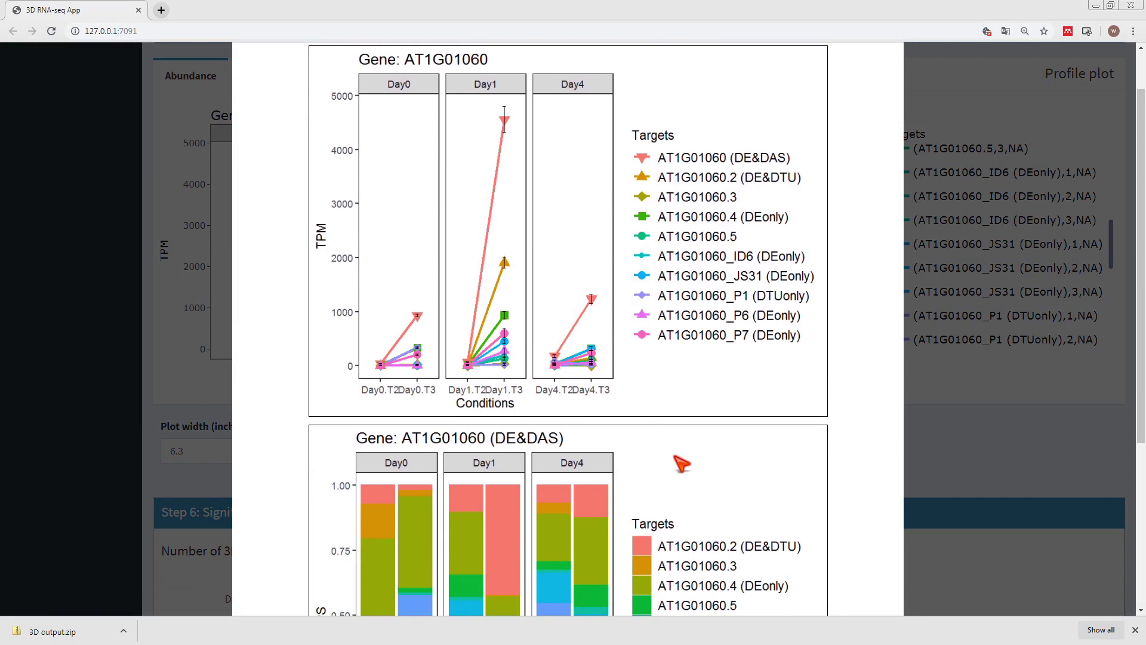
{"action": "scroll", "coordinate": [680, 463], "scroll_direction": "down", "scroll_amount": 1}
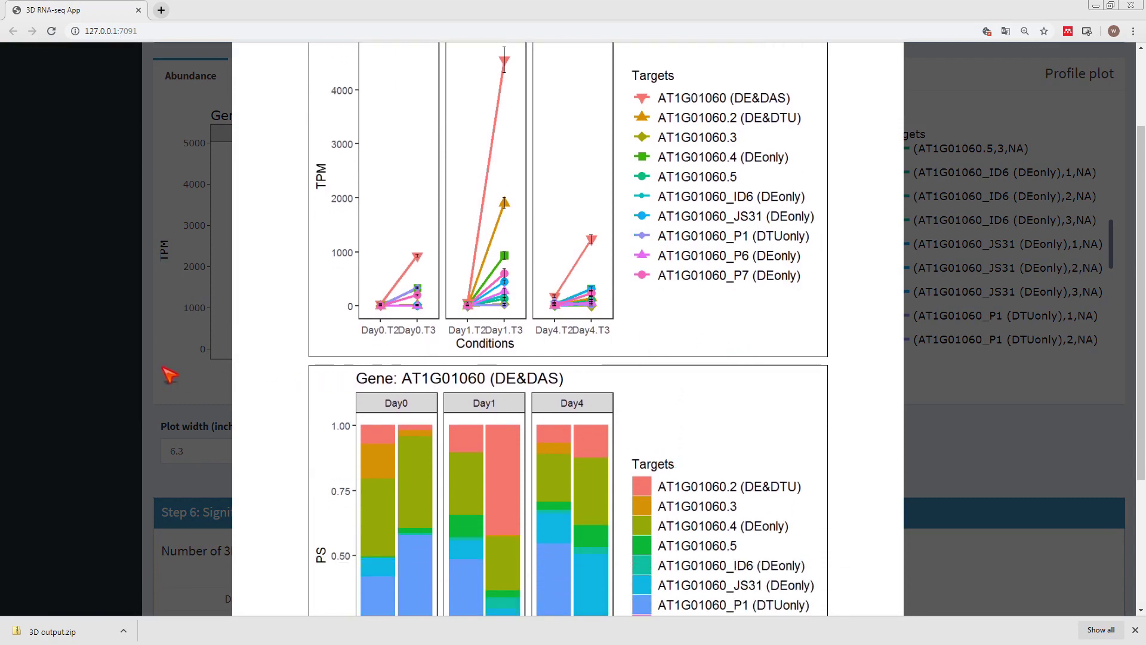
{"action": "left_click", "coordinate": [173, 385]}
Set the profile plot width to 10 inches, save the plot again and preview the saved figures.
{"action": "left_click_drag", "start_coordinate": [222, 448], "coordinate": [120, 456]}
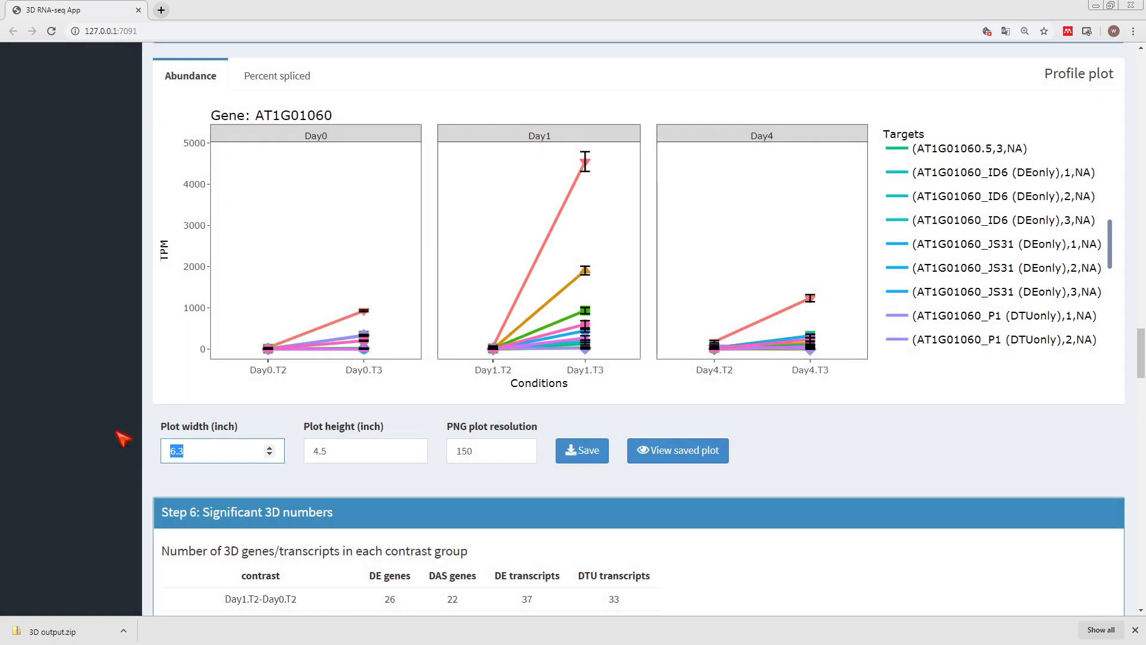
{"action": "type", "text": "10"}
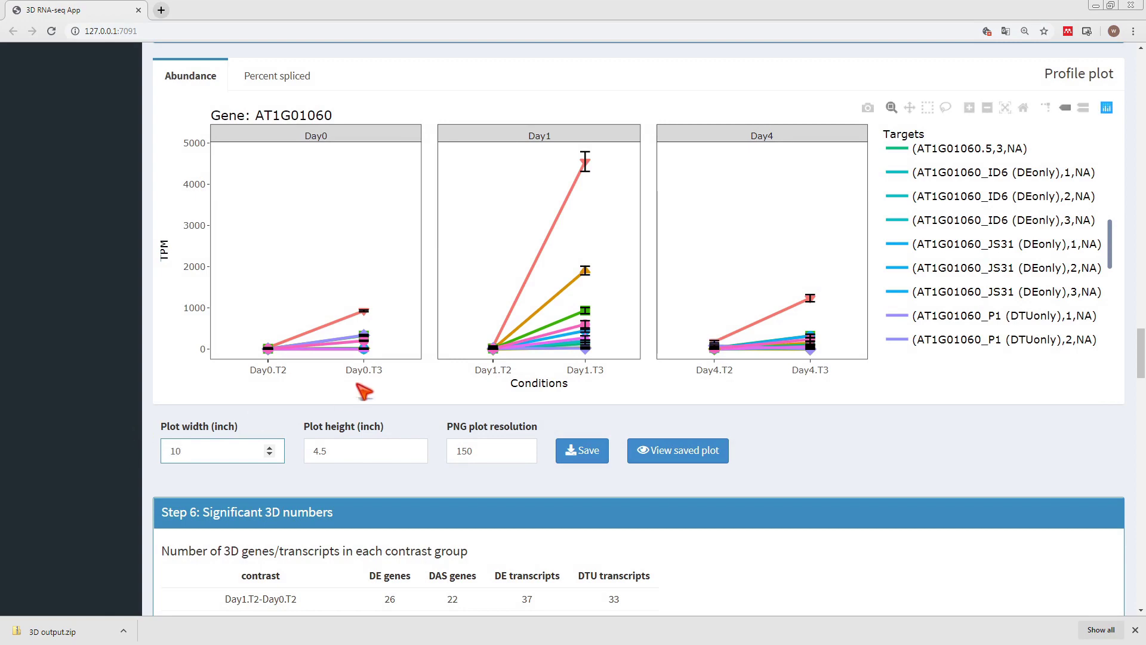
{"action": "left_click", "coordinate": [594, 460]}
{"action": "scroll", "coordinate": [673, 459], "scroll_direction": "down", "scroll_amount": 2}
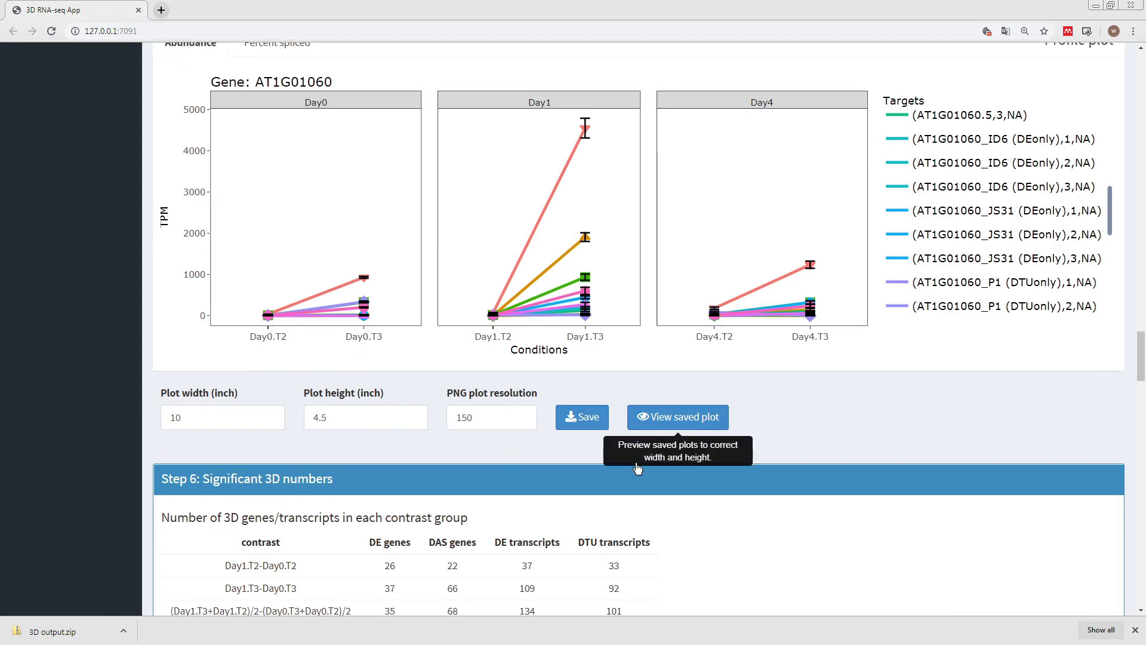
{"action": "left_click", "coordinate": [673, 339]}
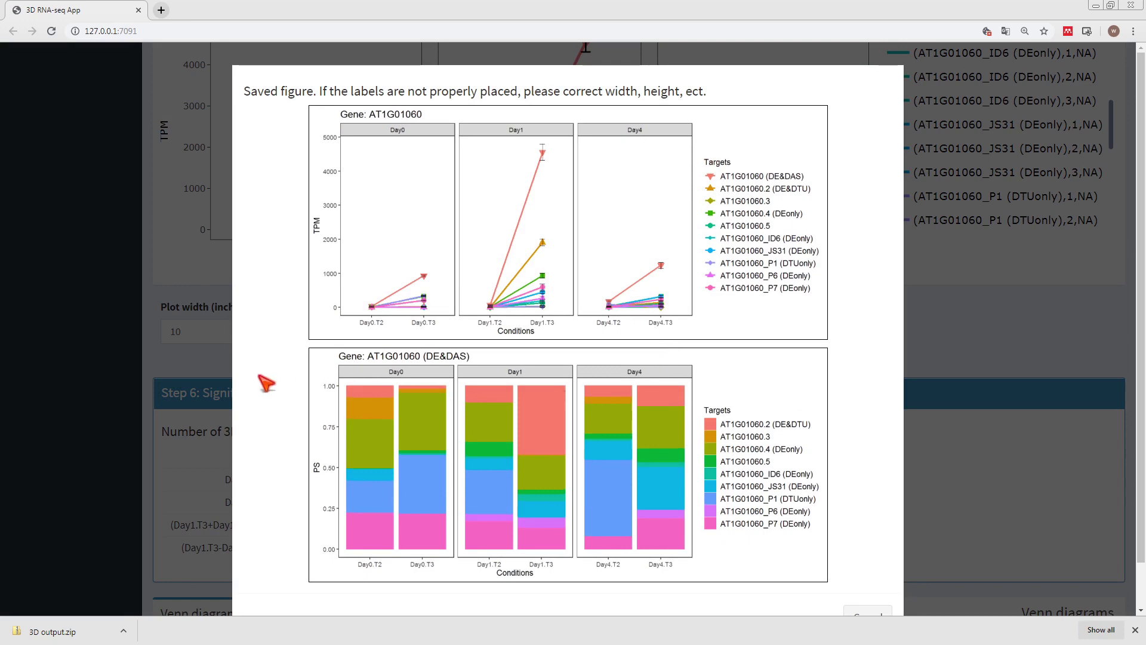
{"action": "left_click", "coordinate": [105, 357]}
Examine the significant 3D numbers per contrast group, the DE genes Venn diagram and the bar plot of up- and down-regulated DE genes.
{"action": "scroll", "coordinate": [265, 364], "scroll_direction": "down", "scroll_amount": 2}
{"action": "scroll", "coordinate": [265, 364], "scroll_direction": "down", "scroll_amount": 4}
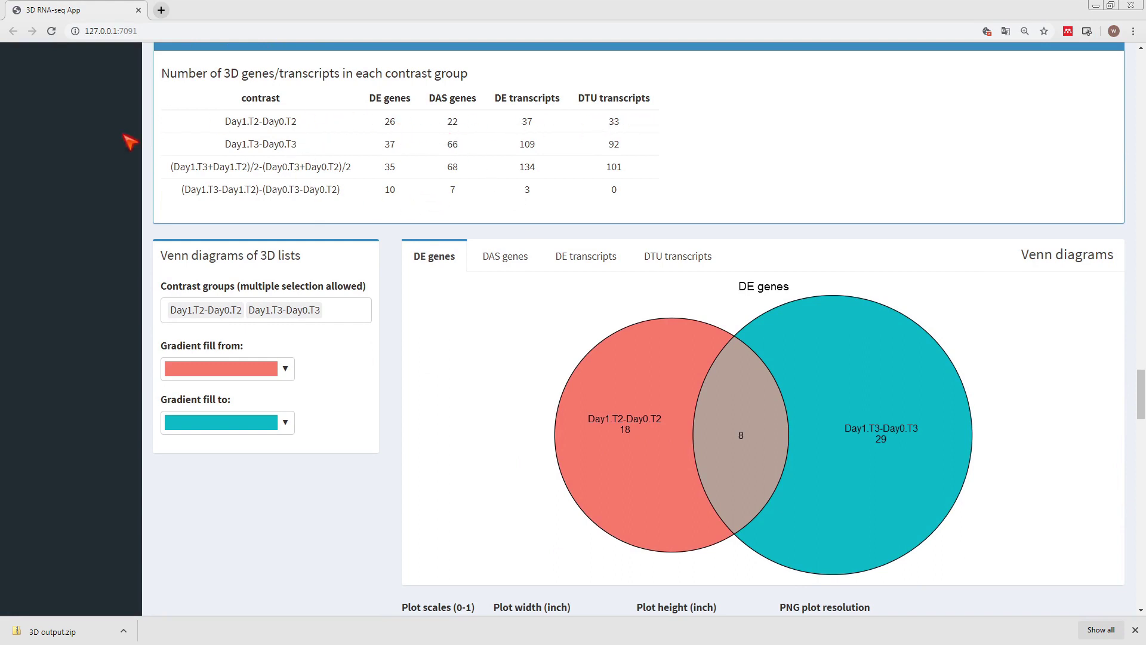
{"action": "scroll", "coordinate": [399, 291], "scroll_direction": "down", "scroll_amount": 3}
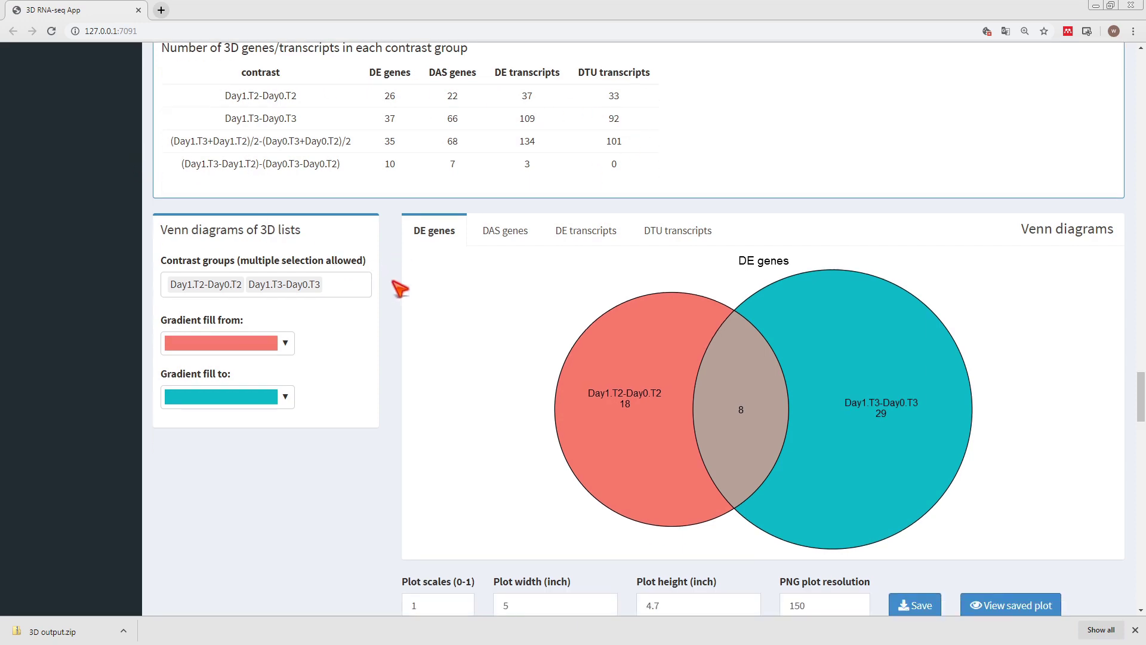
{"action": "scroll", "coordinate": [372, 237], "scroll_direction": "down", "scroll_amount": 6}
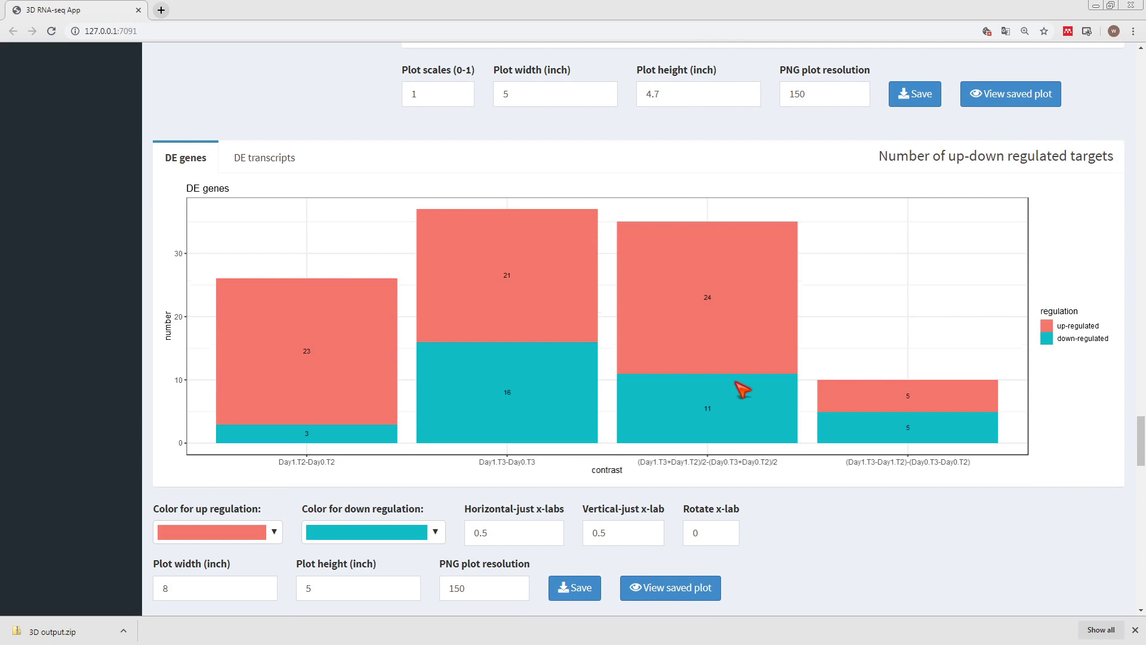
{"action": "scroll", "coordinate": [748, 391], "scroll_direction": "down", "scroll_amount": 3}
{"action": "scroll", "coordinate": [299, 453], "scroll_direction": "down", "scroll_amount": 4}
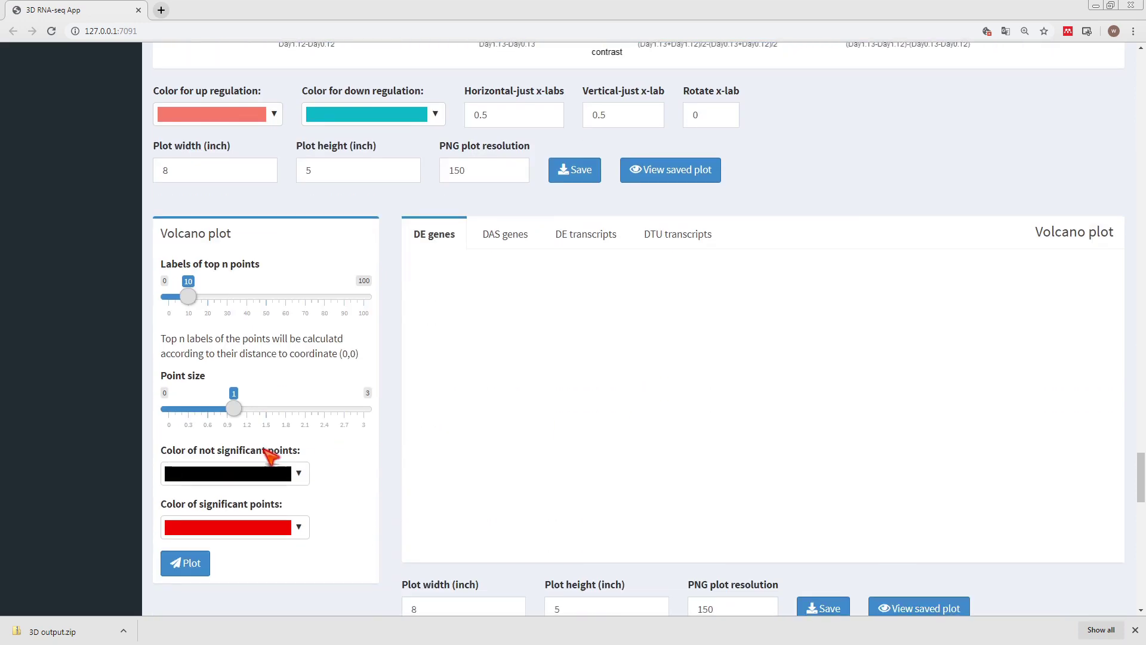
Colour the significant points yellow in the DE genes volcano plot and redraw it.
{"action": "scroll", "coordinate": [187, 504], "scroll_direction": "down", "scroll_amount": 1}
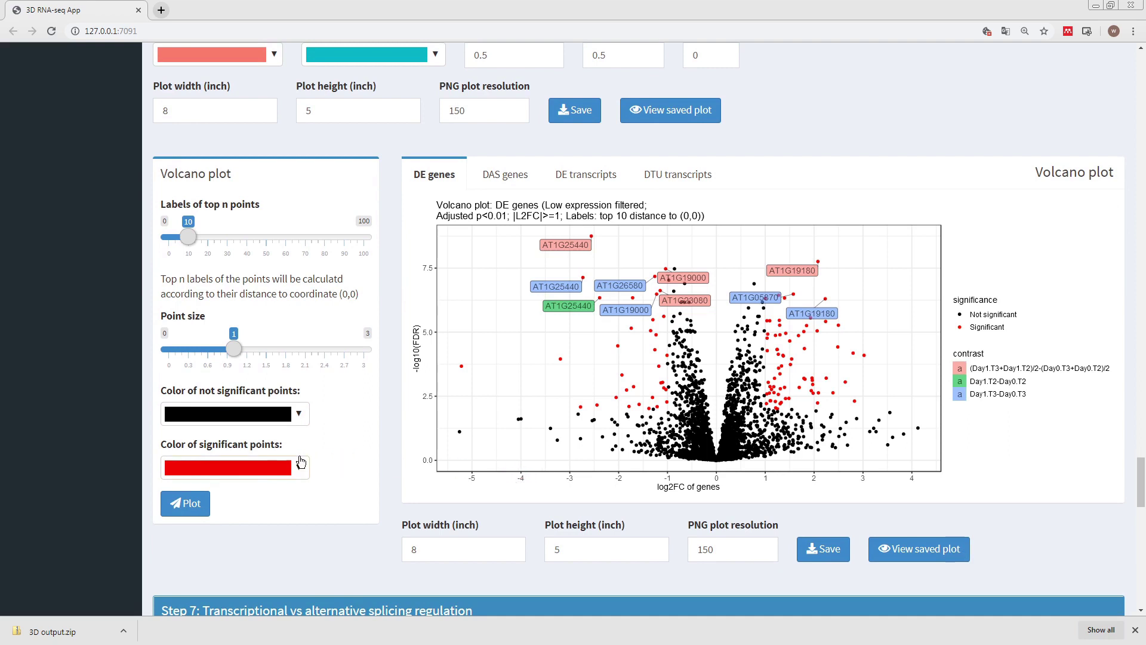
{"action": "left_click", "coordinate": [238, 472]}
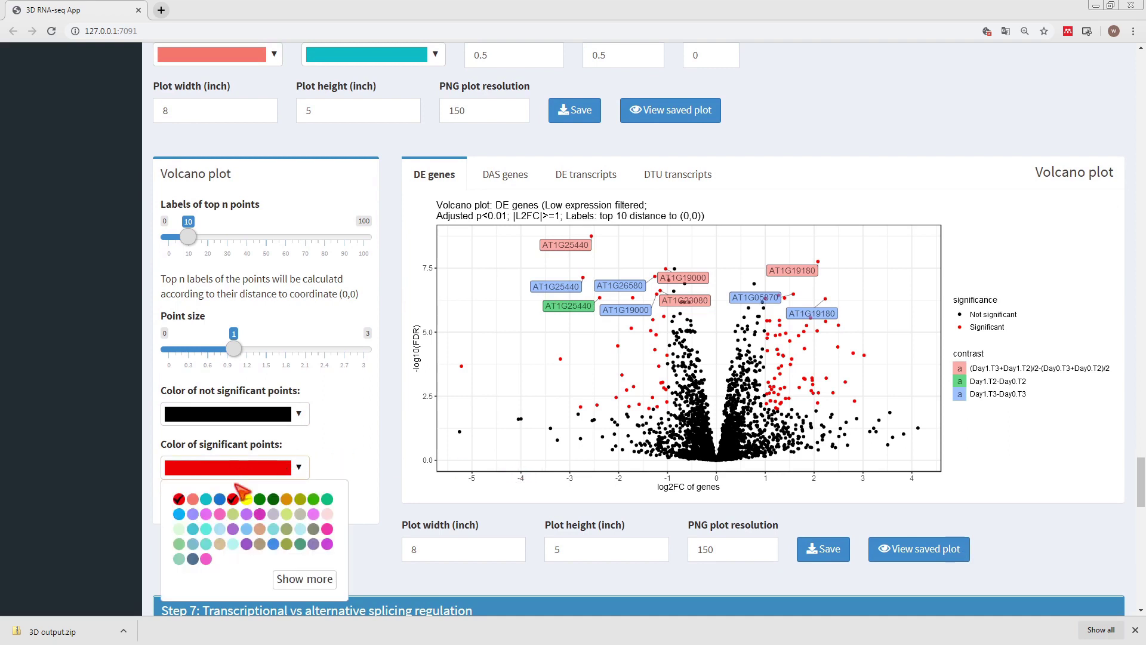
{"action": "left_click", "coordinate": [238, 515]}
{"action": "left_click", "coordinate": [192, 508]}
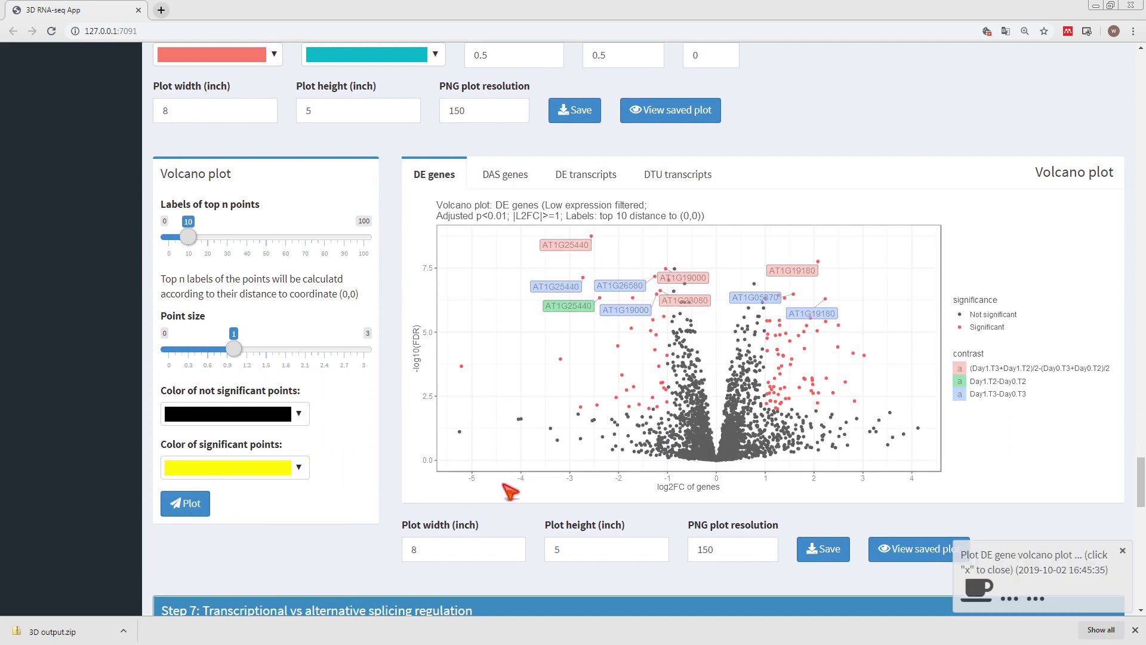
Review the transcriptional vs alternative splicing regulation tables, flow chart and Venn diagram, and proceed to the functional plots.
{"action": "scroll", "coordinate": [509, 491], "scroll_direction": "down", "scroll_amount": 7}
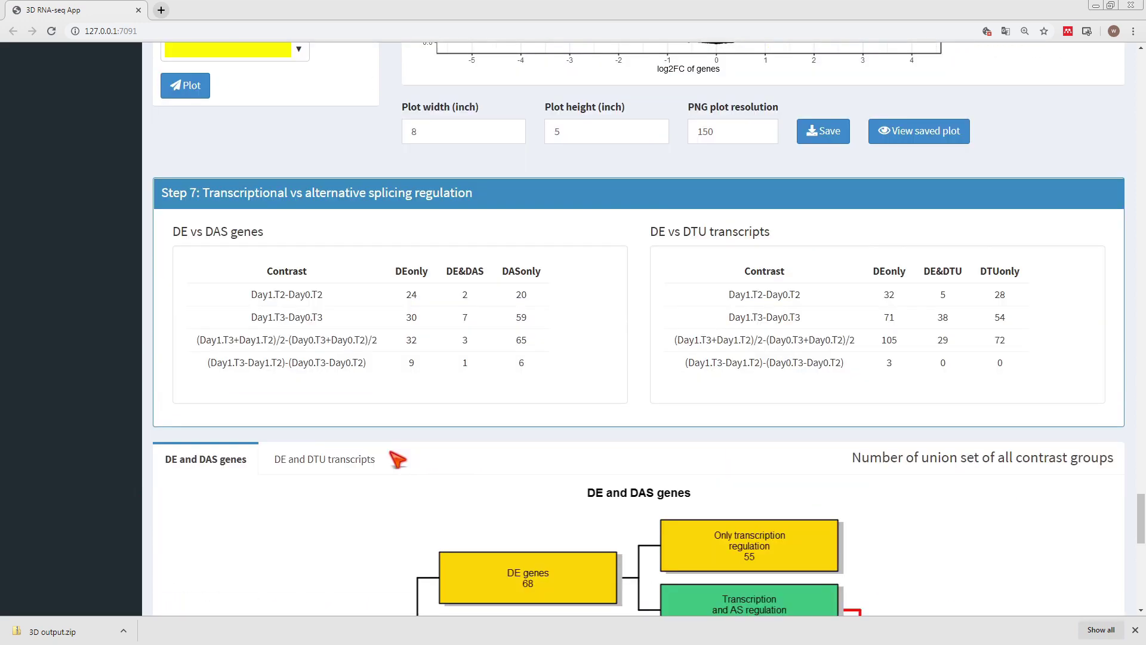
{"action": "scroll", "coordinate": [546, 425], "scroll_direction": "down", "scroll_amount": 6}
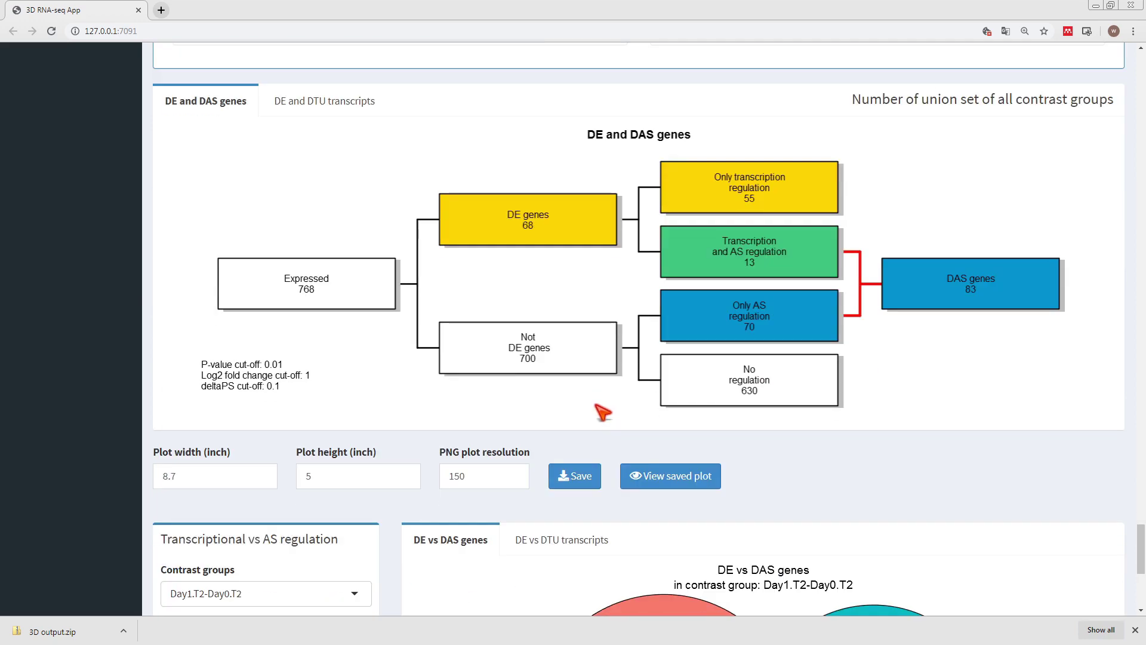
{"action": "scroll", "coordinate": [603, 412], "scroll_direction": "down", "scroll_amount": 6}
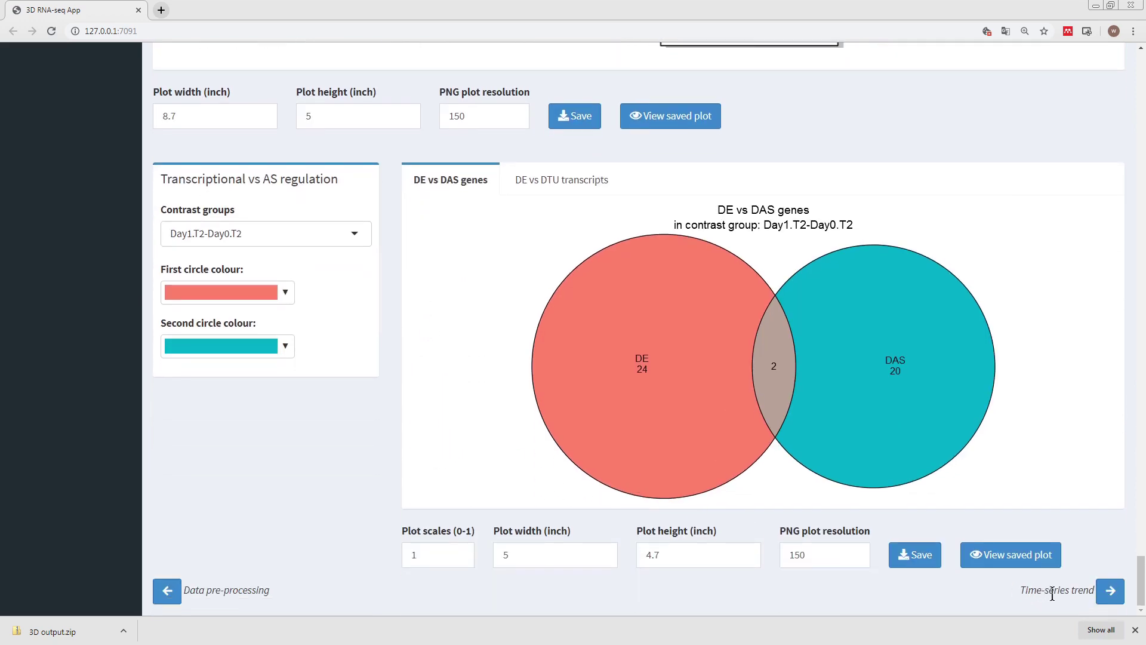
{"action": "left_click", "coordinate": [1111, 591]}
Plot the heatmap of the DAS genes with the default clustering settings and save it.
{"action": "scroll", "coordinate": [266, 356], "scroll_direction": "down", "scroll_amount": 1}
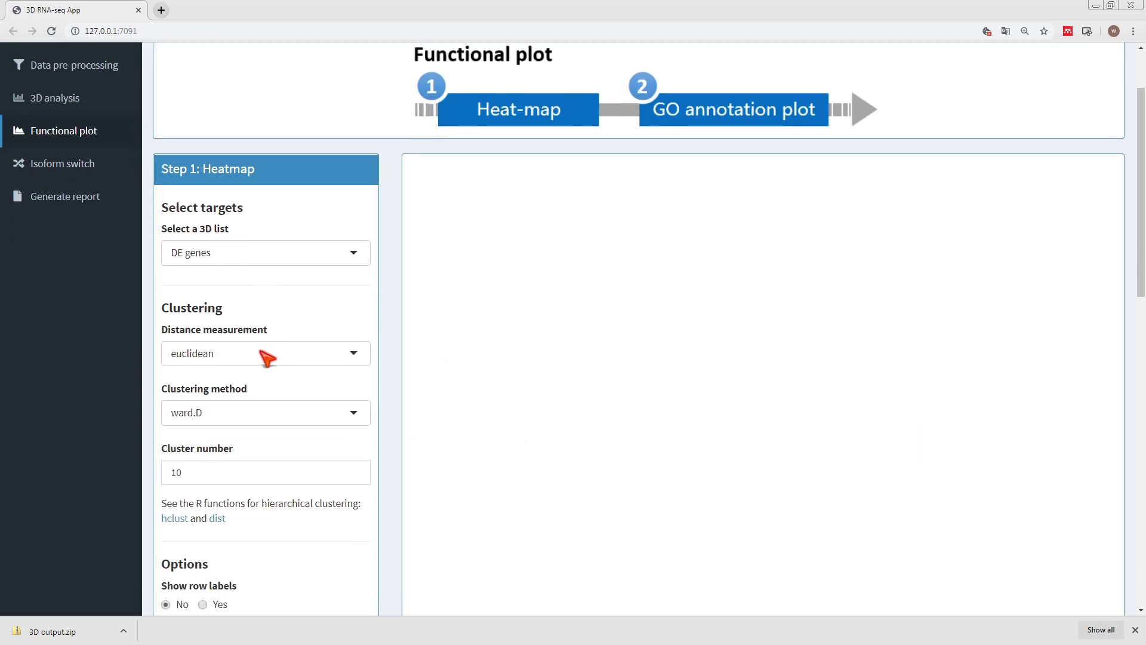
{"action": "scroll", "coordinate": [261, 356], "scroll_direction": "down", "scroll_amount": 4}
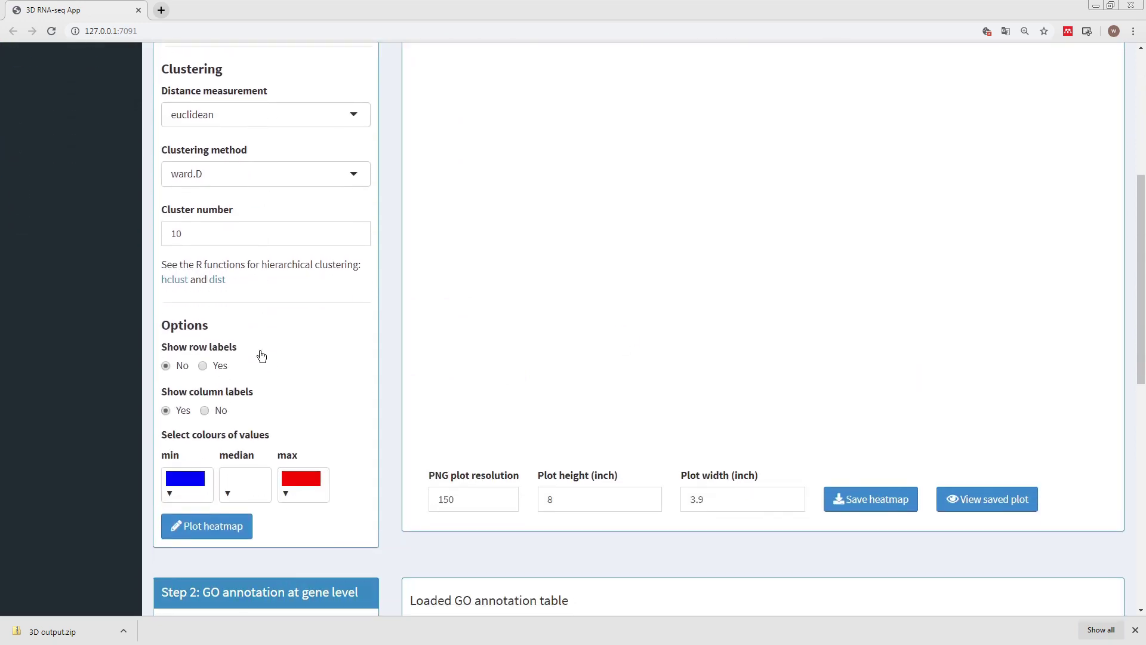
{"action": "left_click", "coordinate": [230, 536]}
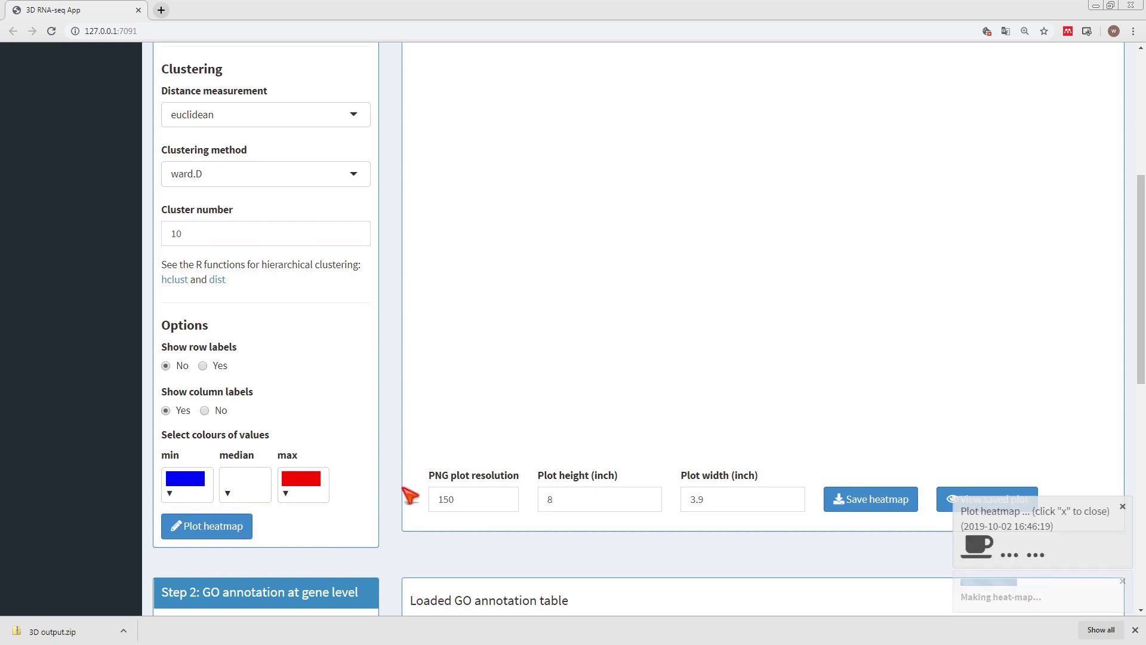
{"action": "scroll", "coordinate": [402, 494], "scroll_direction": "up", "scroll_amount": 2}
{"action": "scroll", "coordinate": [430, 588], "scroll_direction": "up", "scroll_amount": 1}
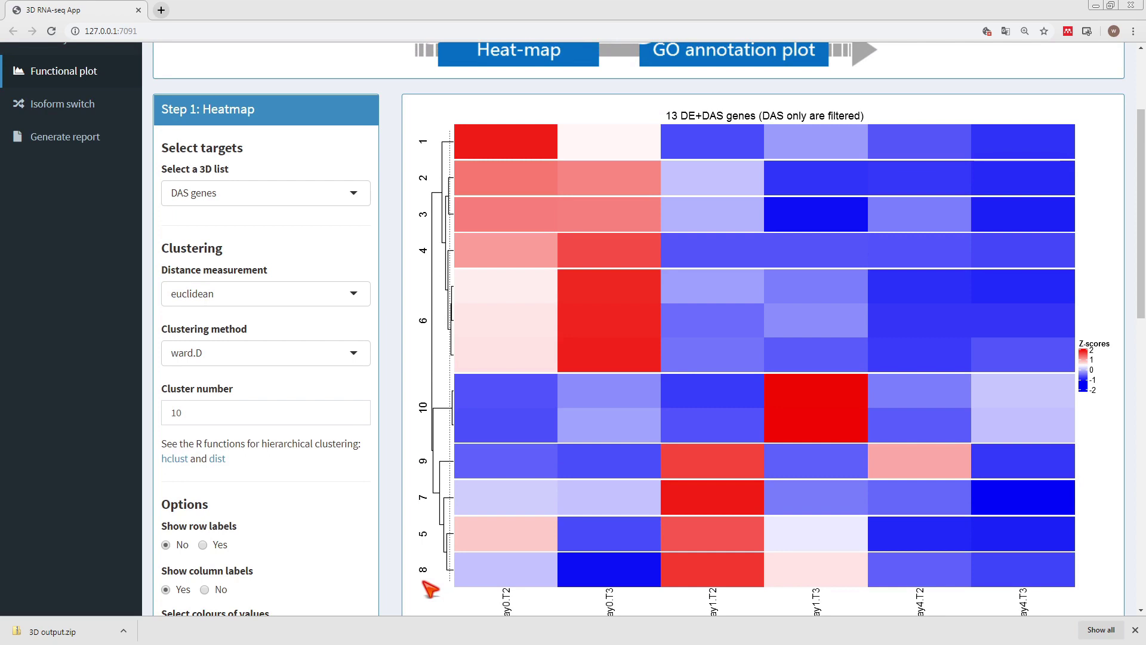
{"action": "scroll", "coordinate": [430, 589], "scroll_direction": "down", "scroll_amount": 3}
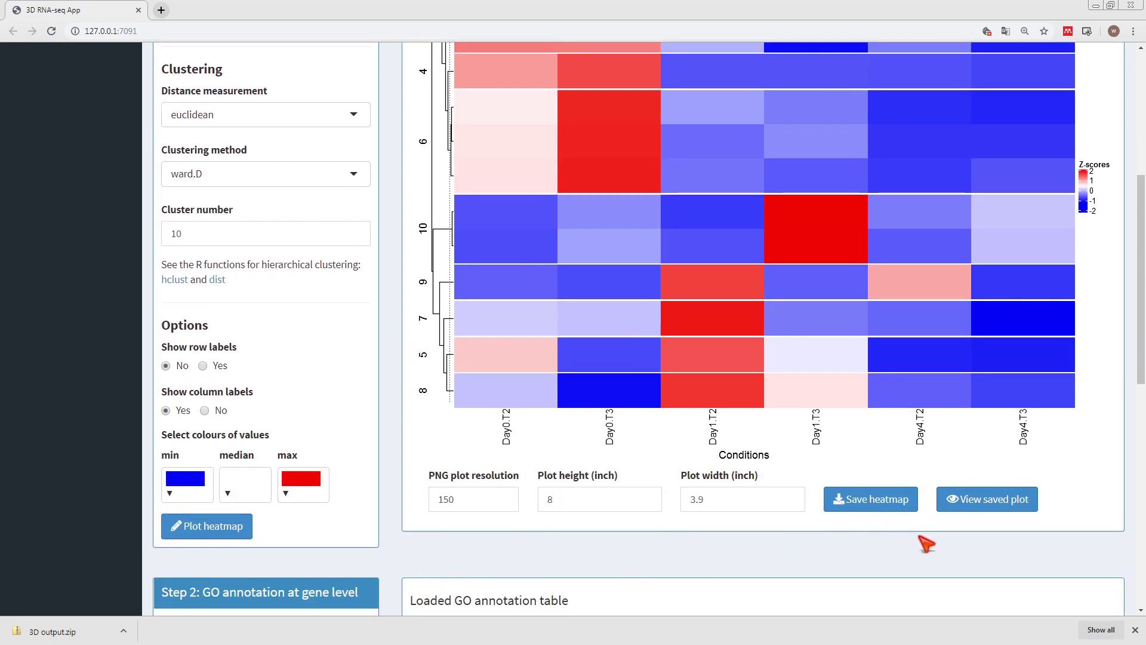
{"action": "left_click", "coordinate": [860, 505]}
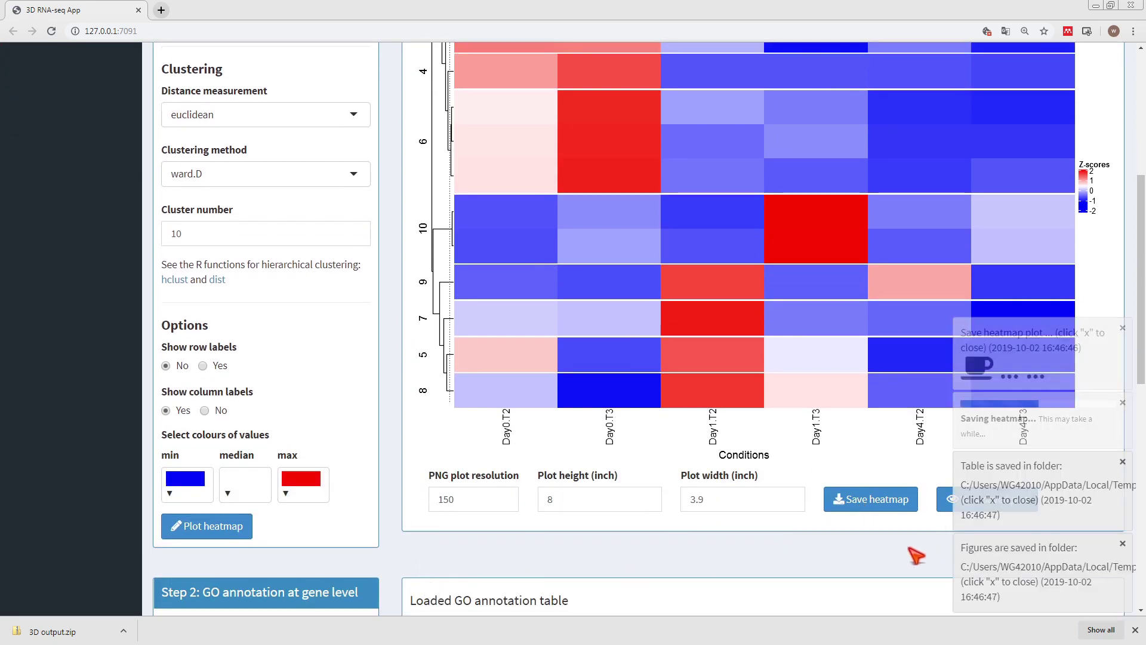
Load the DE genes GO annotation CSV file from the example data for the gene-level GO annotation.
{"action": "scroll", "coordinate": [576, 409], "scroll_direction": "down", "scroll_amount": 6}
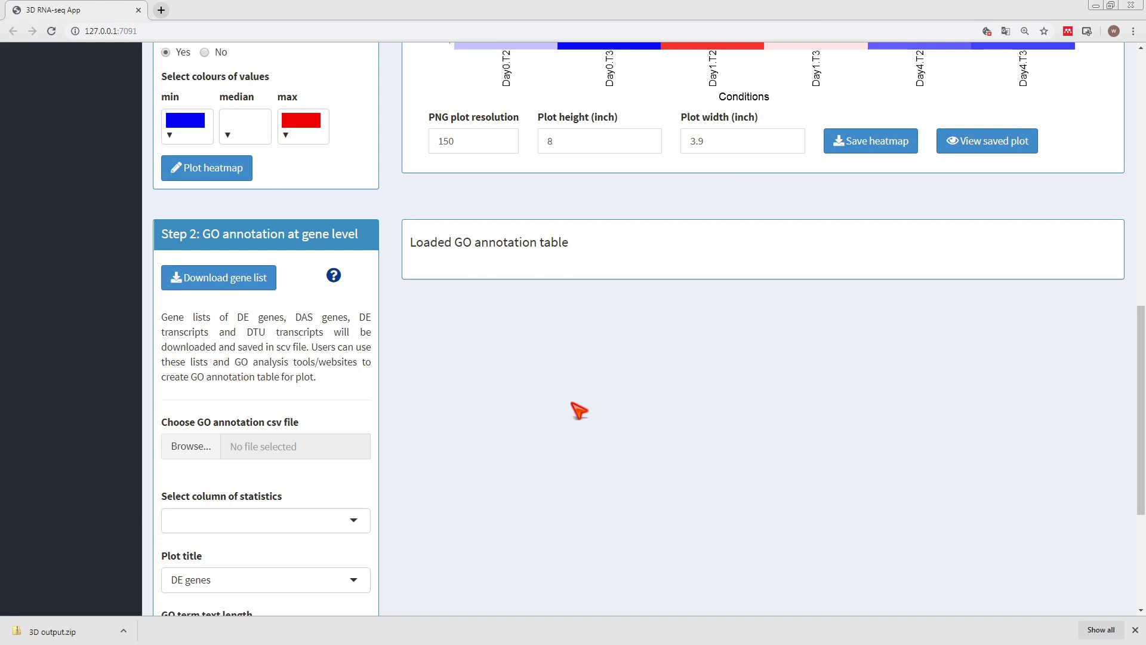
{"action": "left_click", "coordinate": [192, 451]}
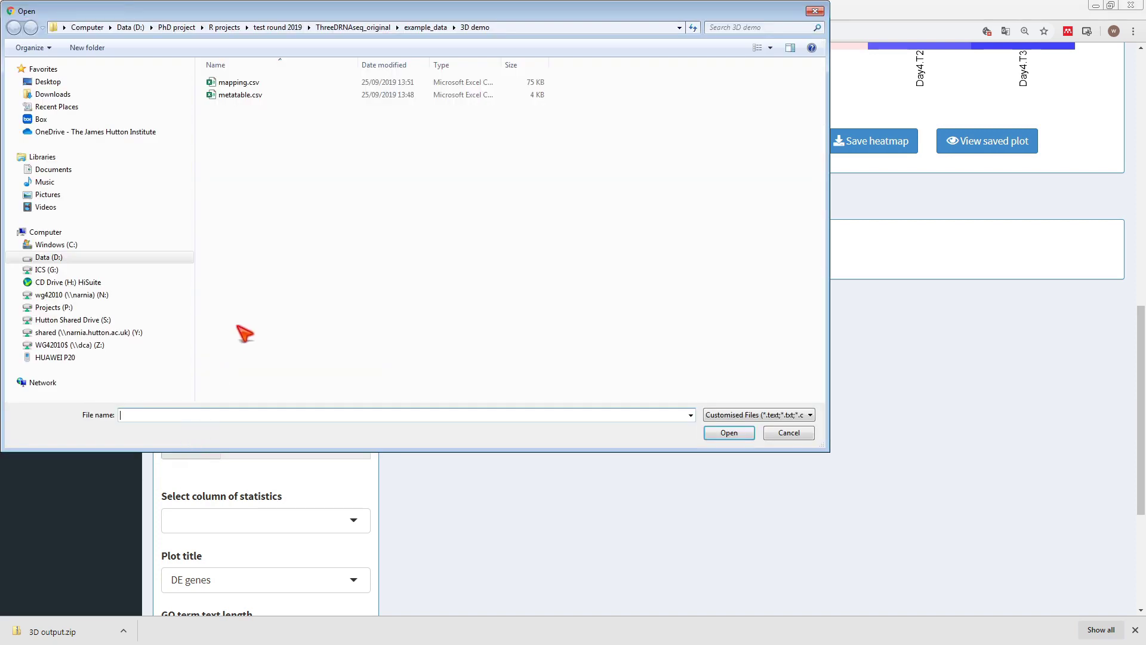
{"action": "left_click", "coordinate": [418, 28]}
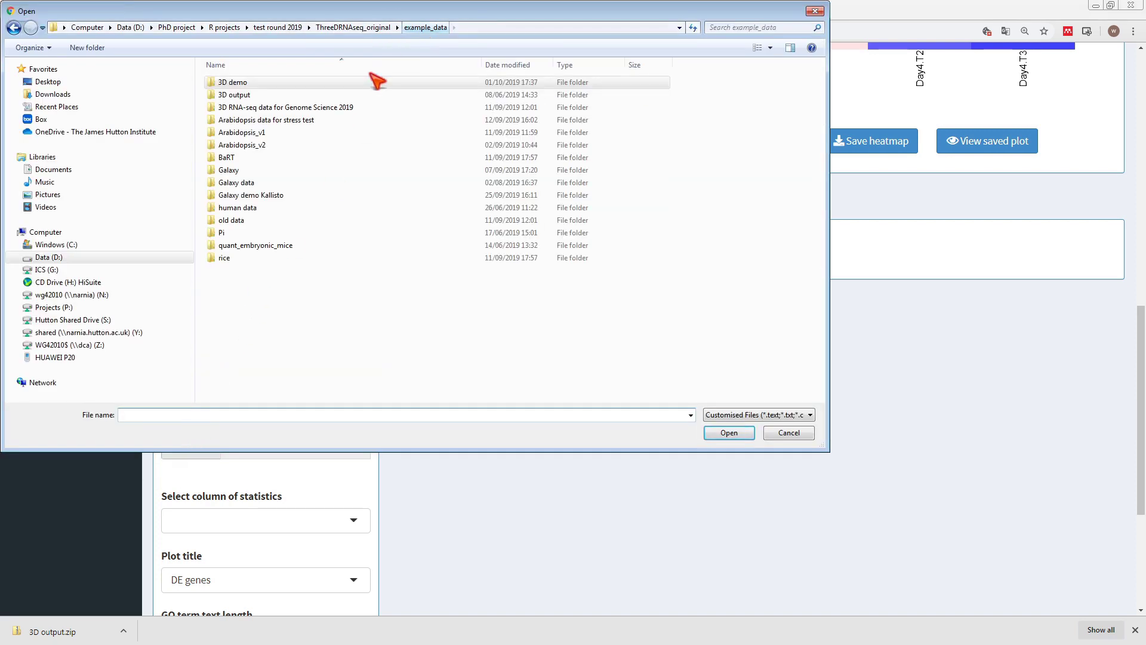
{"action": "double_click", "coordinate": [287, 108]}
{"action": "double_click", "coordinate": [271, 121]}
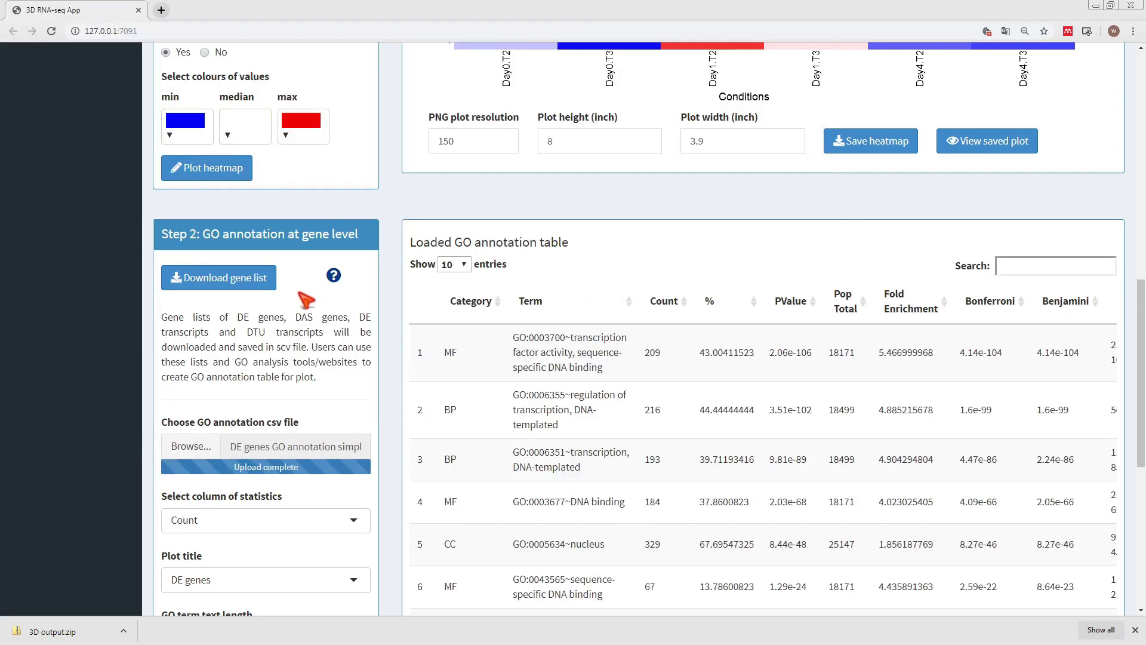
Plot the GO annotation of the DE genes using the Count statistic.
{"action": "scroll", "coordinate": [306, 300], "scroll_direction": "down", "scroll_amount": 2}
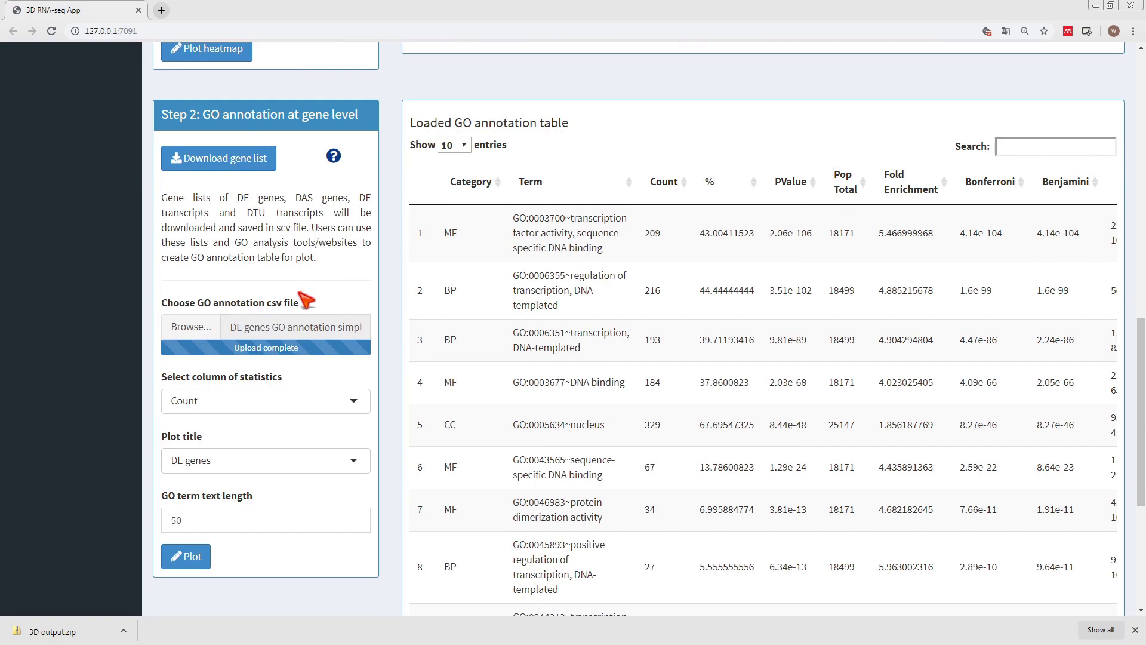
{"action": "scroll", "coordinate": [307, 300], "scroll_direction": "down", "scroll_amount": 2}
{"action": "left_click", "coordinate": [197, 441]}
{"action": "scroll", "coordinate": [335, 352], "scroll_direction": "down", "scroll_amount": 8}
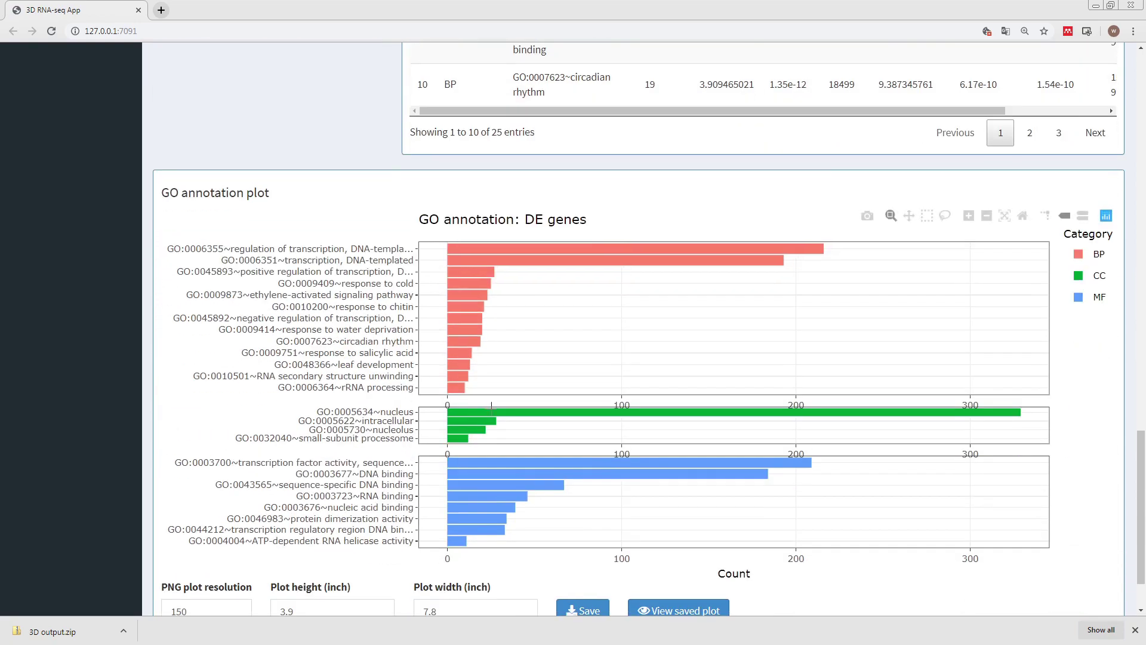
{"action": "scroll", "coordinate": [464, 402], "scroll_direction": "down", "scroll_amount": 2}
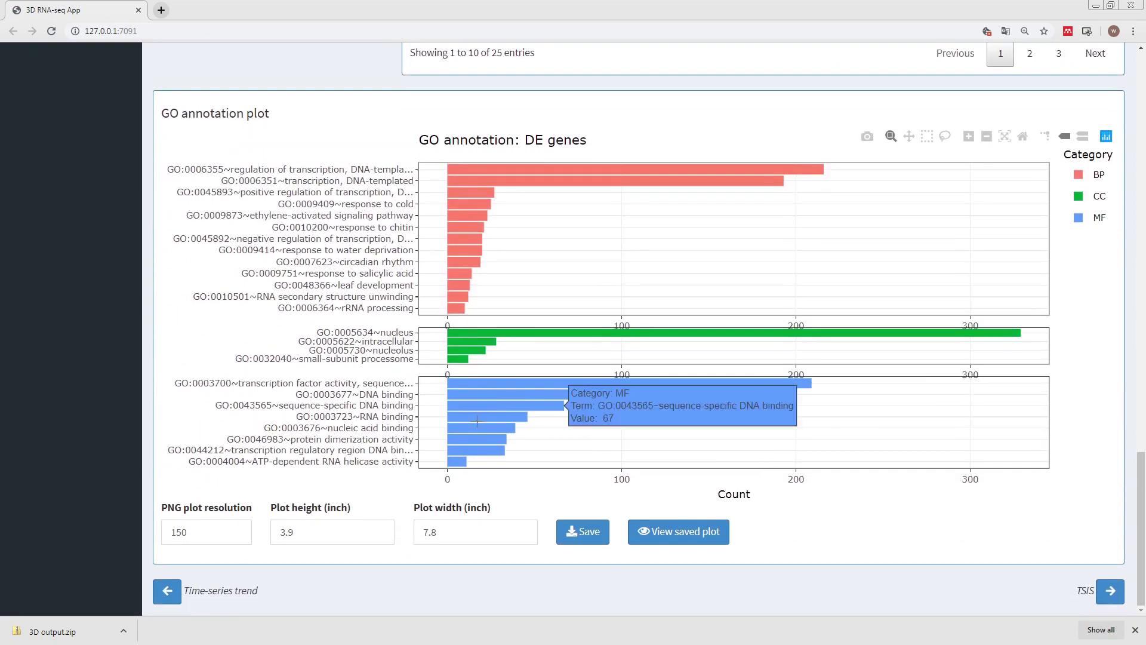
Proceed to the isoform switch analysis and score the switches with isokTSP, using Mean to search intersections.
{"action": "left_click", "coordinate": [1111, 592]}
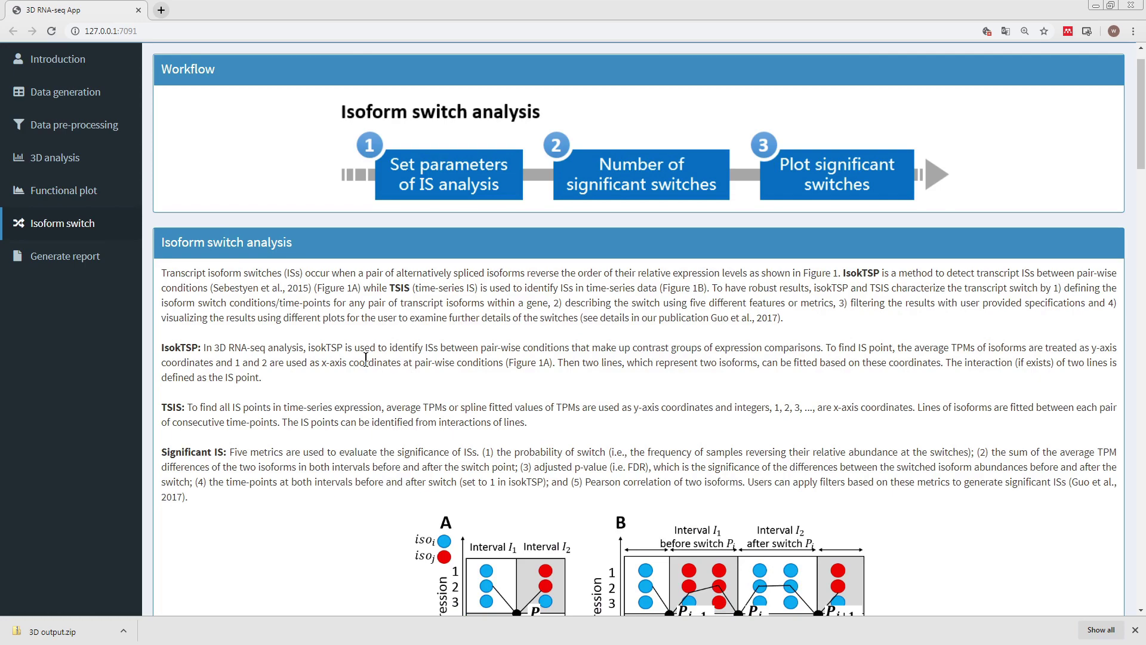
{"action": "scroll", "coordinate": [366, 359], "scroll_direction": "down", "scroll_amount": 9}
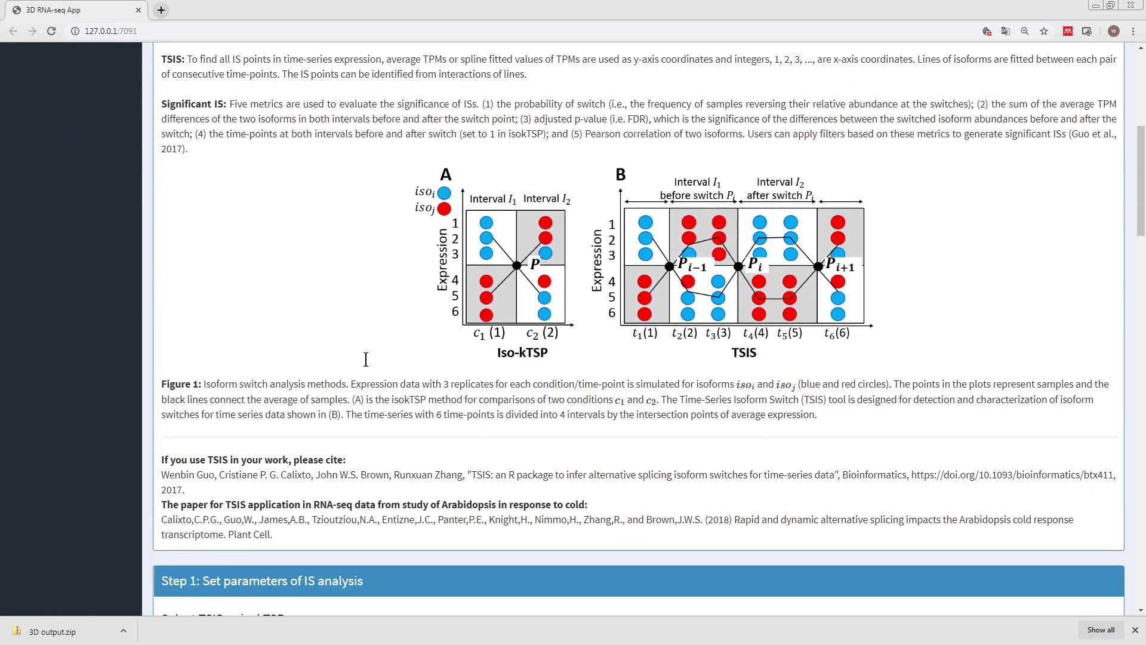
{"action": "scroll", "coordinate": [366, 358], "scroll_direction": "down", "scroll_amount": 2}
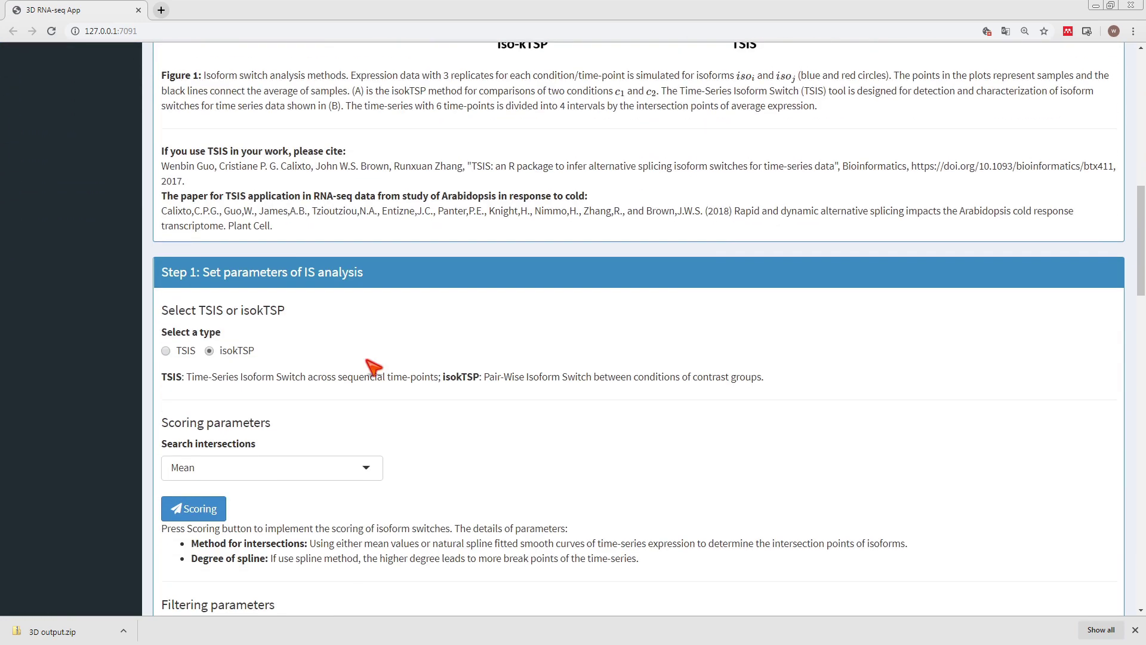
{"action": "scroll", "coordinate": [370, 365], "scroll_direction": "down", "scroll_amount": 2}
{"action": "scroll", "coordinate": [367, 365], "scroll_direction": "down", "scroll_amount": 2}
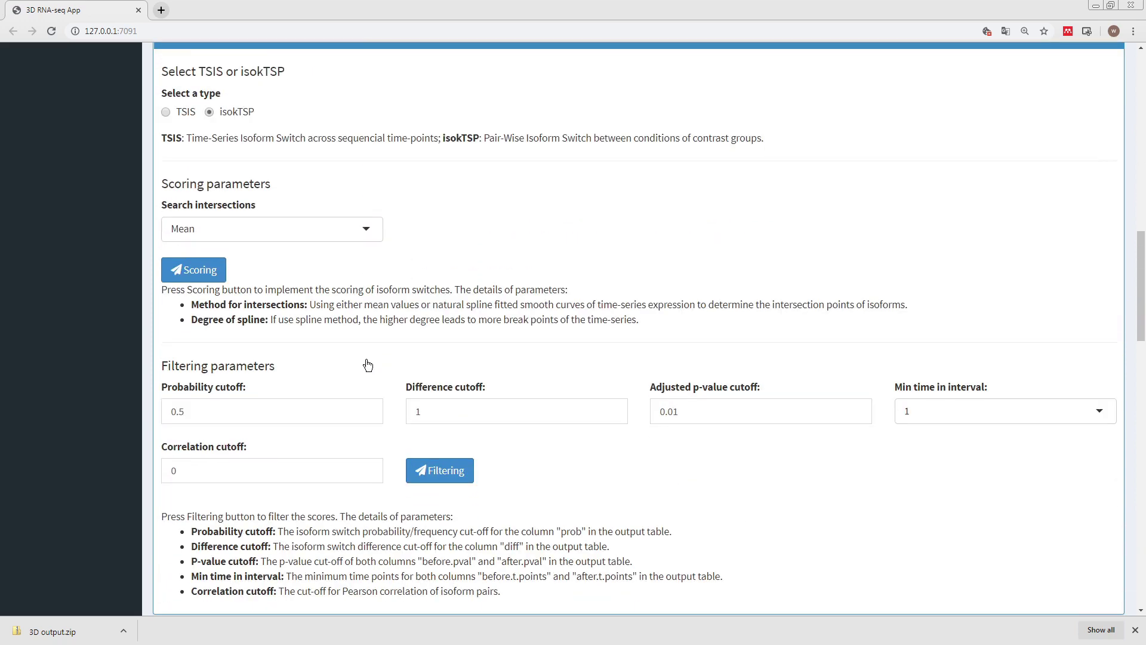
{"action": "left_click", "coordinate": [178, 269]}
{"action": "scroll", "coordinate": [451, 353], "scroll_direction": "down", "scroll_amount": 2}
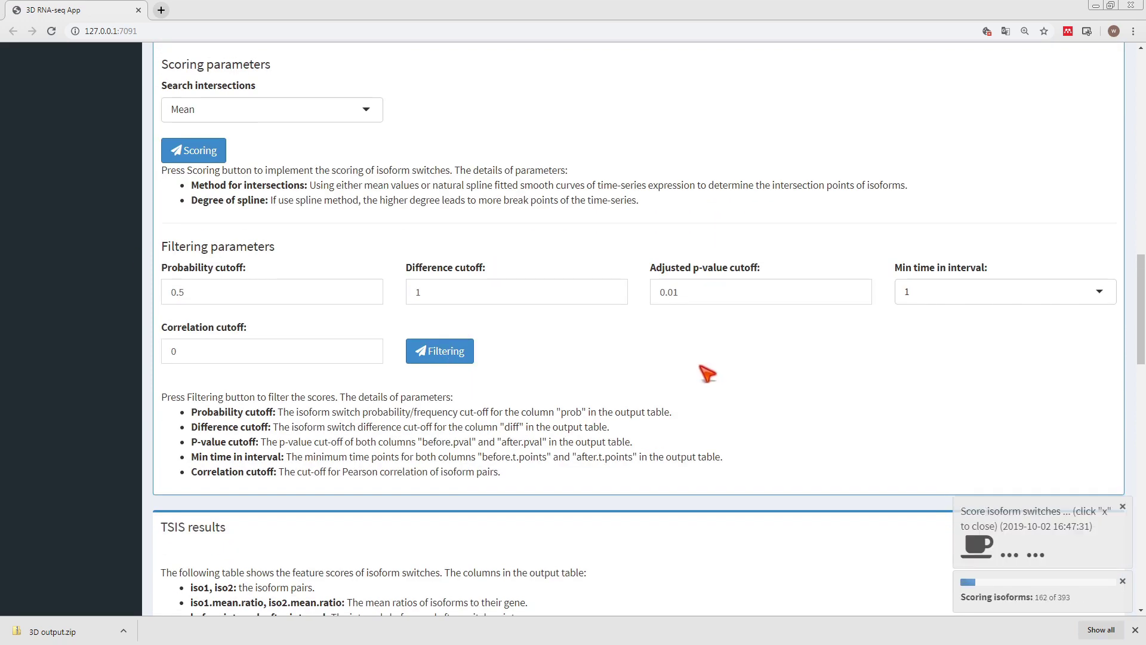
Plot the number of significant isoform switches in each contrast group.
{"action": "scroll", "coordinate": [708, 373], "scroll_direction": "down", "scroll_amount": 13}
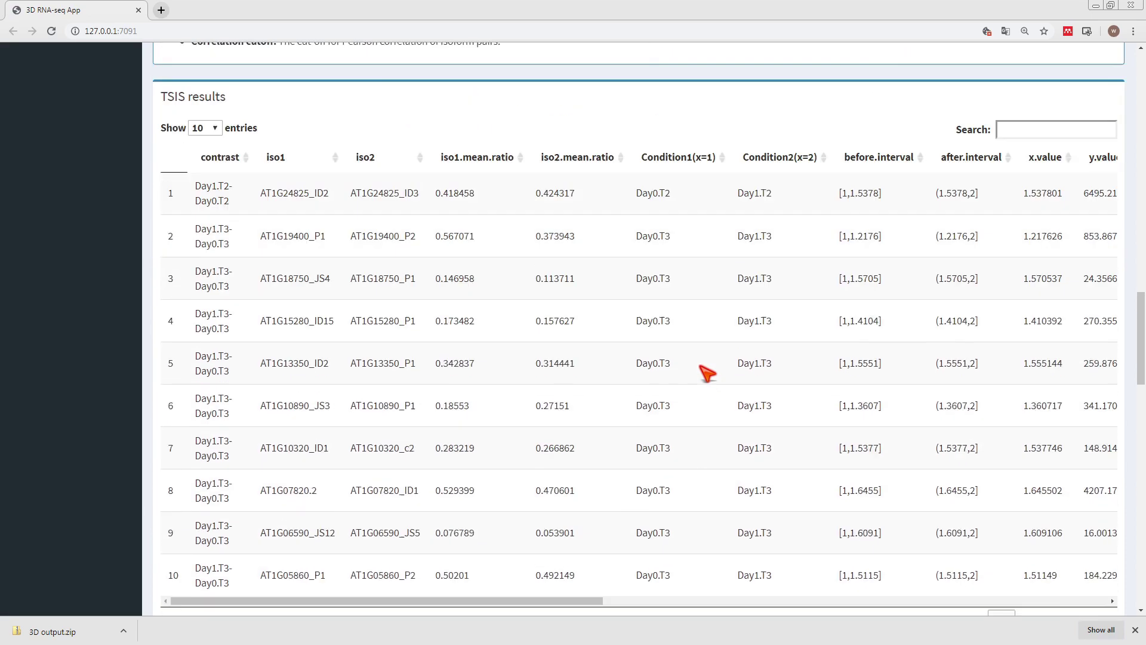
{"action": "scroll", "coordinate": [707, 374], "scroll_direction": "down", "scroll_amount": 6}
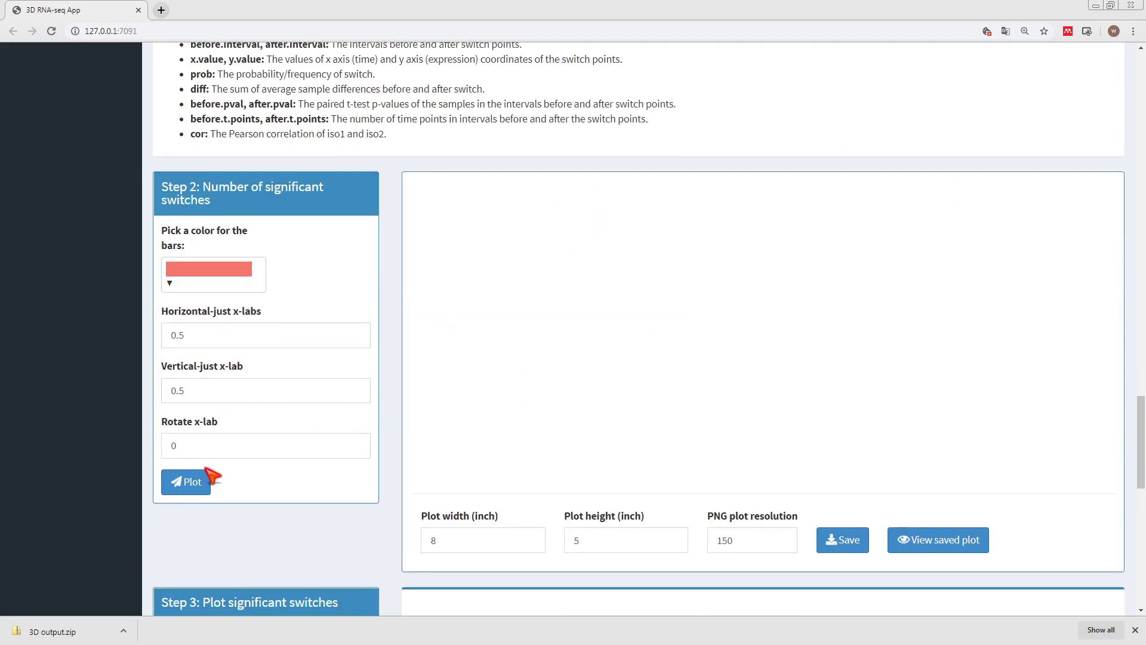
{"action": "left_click", "coordinate": [202, 487]}
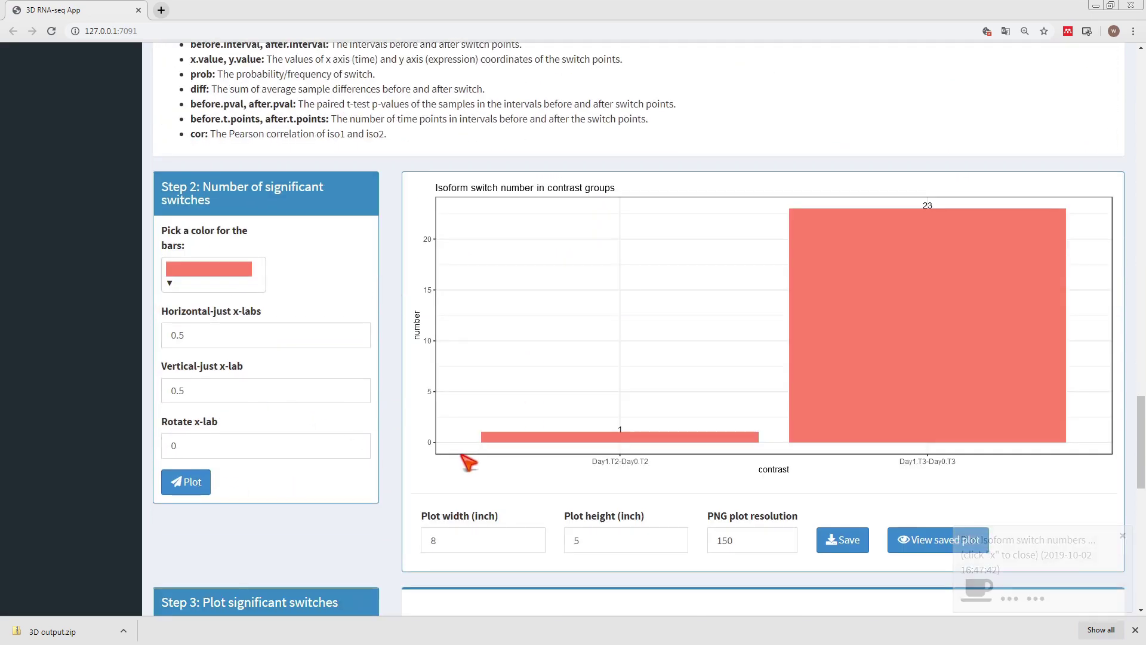
Plot the isoform switch between AT1G24825_ID2 and AT1G24825_ID3 for contrast group Day1.T2-Day0.T2 with error bars and statistics.
{"action": "scroll", "coordinate": [594, 373], "scroll_direction": "down", "scroll_amount": 2}
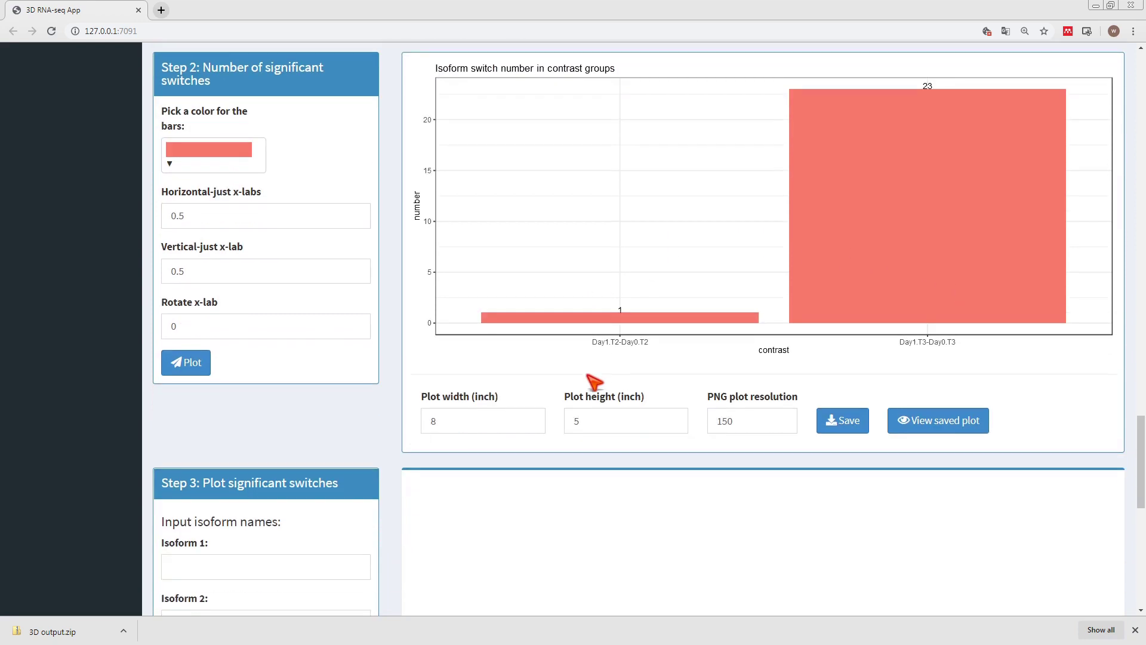
{"action": "scroll", "coordinate": [674, 383], "scroll_direction": "down", "scroll_amount": 1}
{"action": "left_click", "coordinate": [239, 507]}
{"action": "type", "text": "AT1G24825_ID2"}
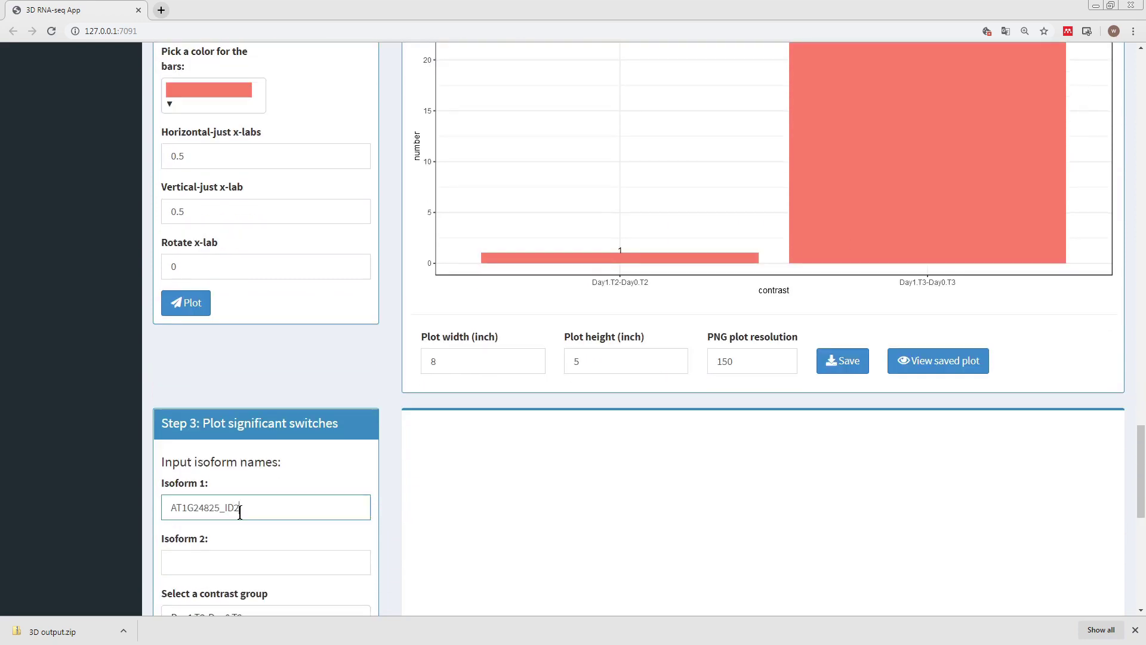
{"action": "left_click", "coordinate": [233, 567]}
{"action": "type", "text": "AT1G24825_ID2"}
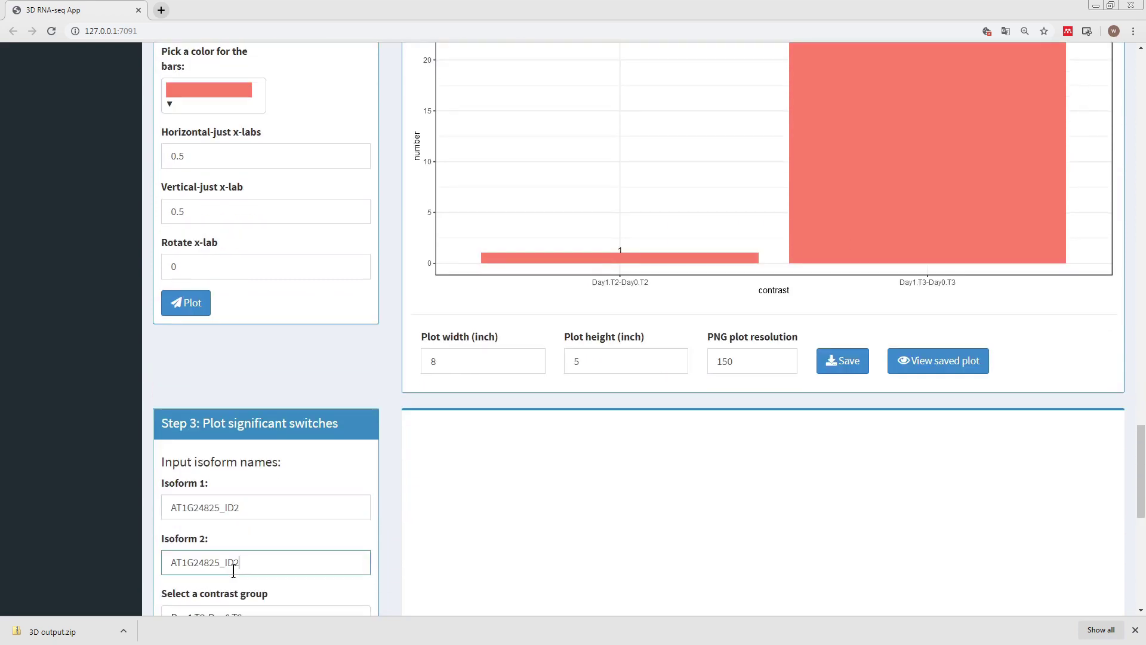
{"action": "scroll", "coordinate": [233, 570], "scroll_direction": "down", "scroll_amount": 7}
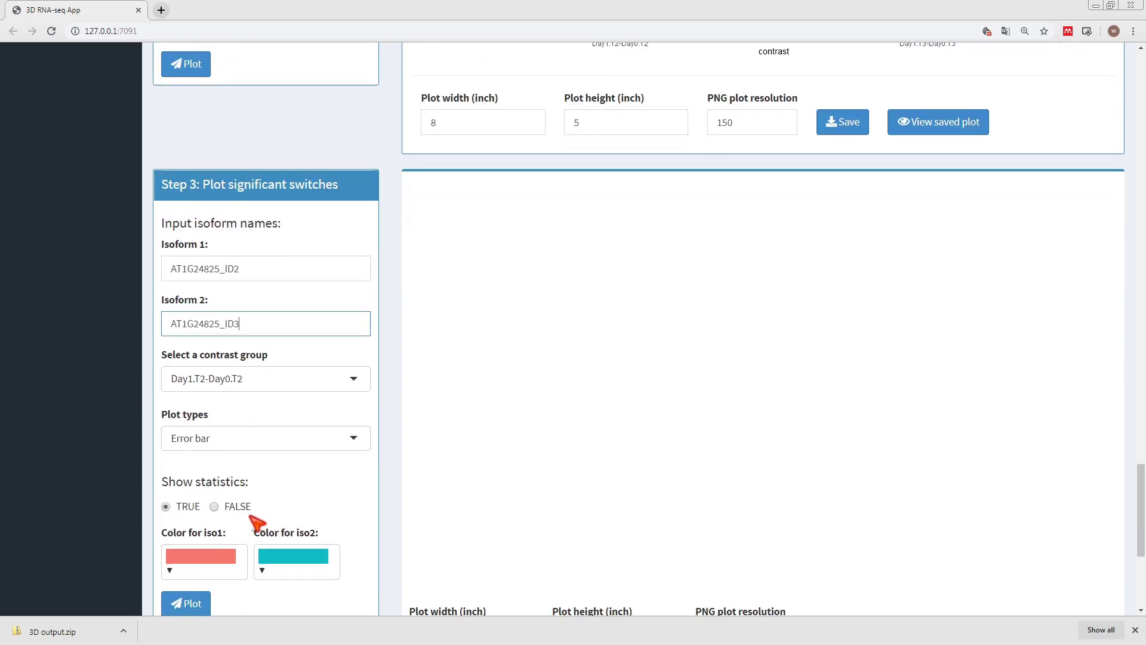
{"action": "left_click", "coordinate": [191, 427]}
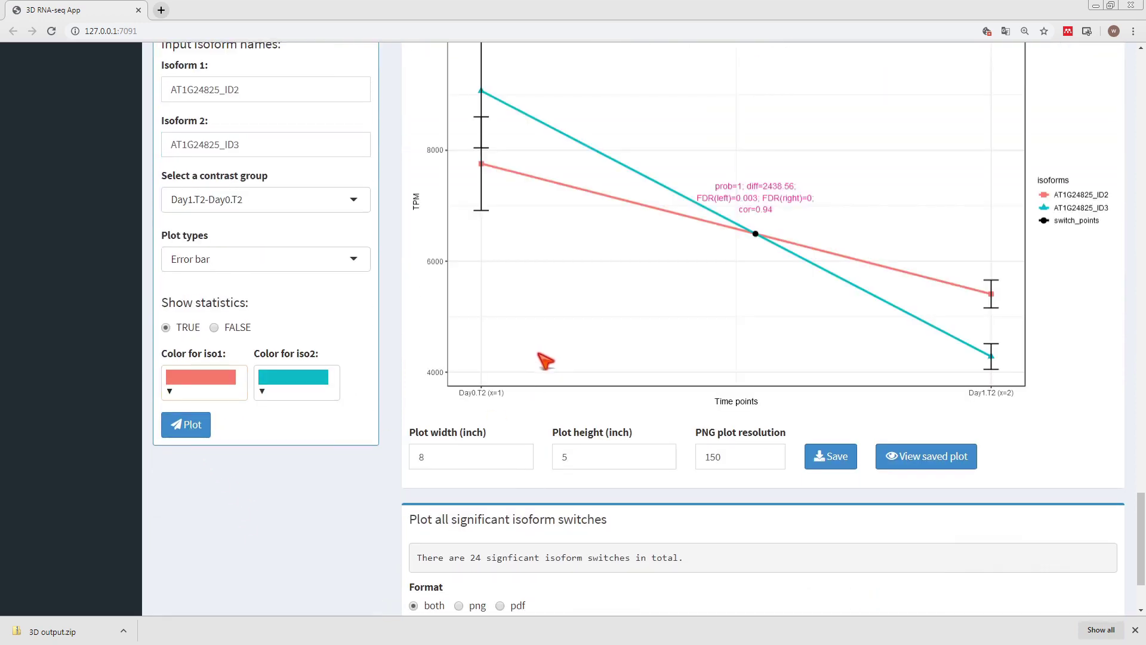
{"action": "scroll", "coordinate": [542, 358], "scroll_direction": "up", "scroll_amount": 2}
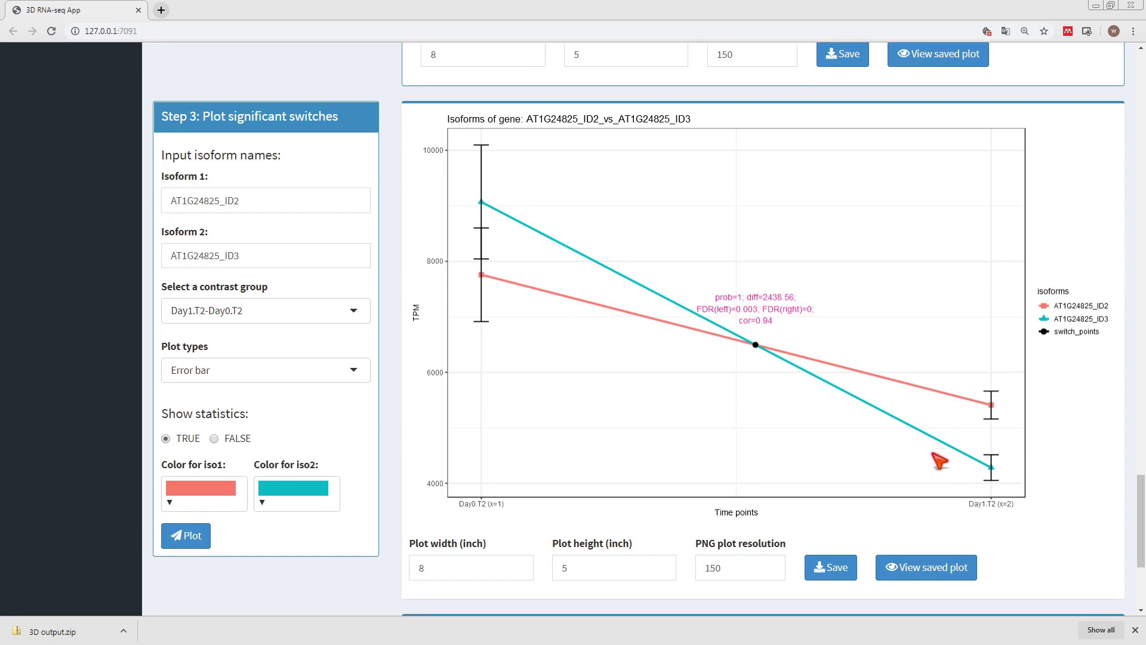
Proceed to the report page, save all 3D analysis results and start generating the report.
{"action": "scroll", "coordinate": [939, 458], "scroll_direction": "down", "scroll_amount": 4}
{"action": "left_click", "coordinate": [1110, 591]}
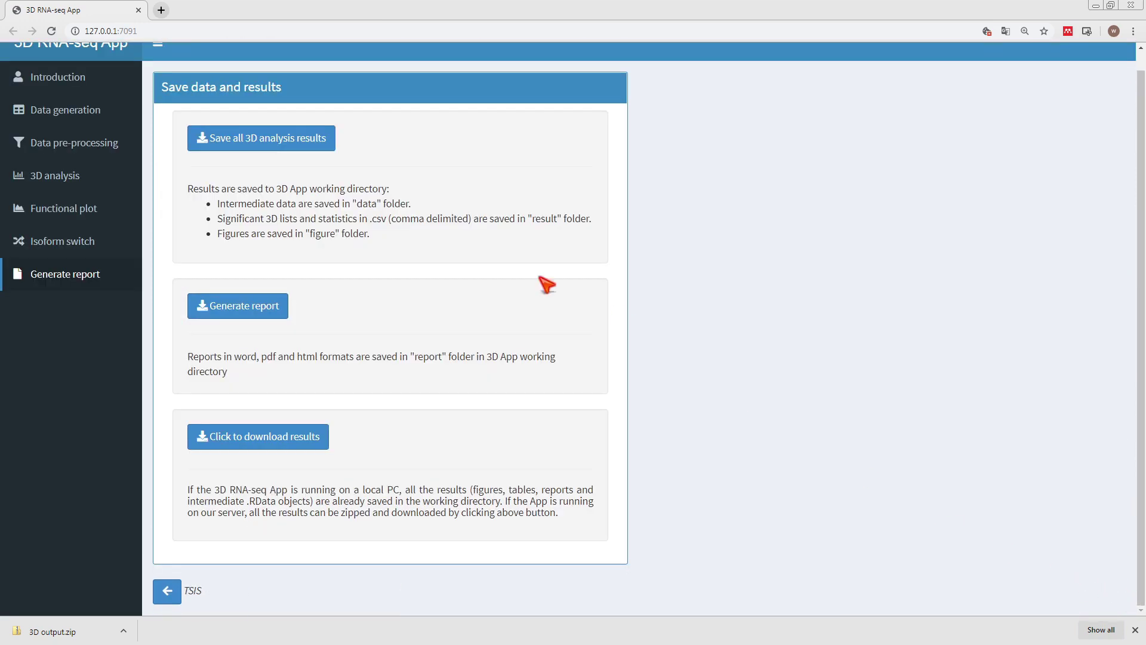
{"action": "left_click", "coordinate": [275, 145]}
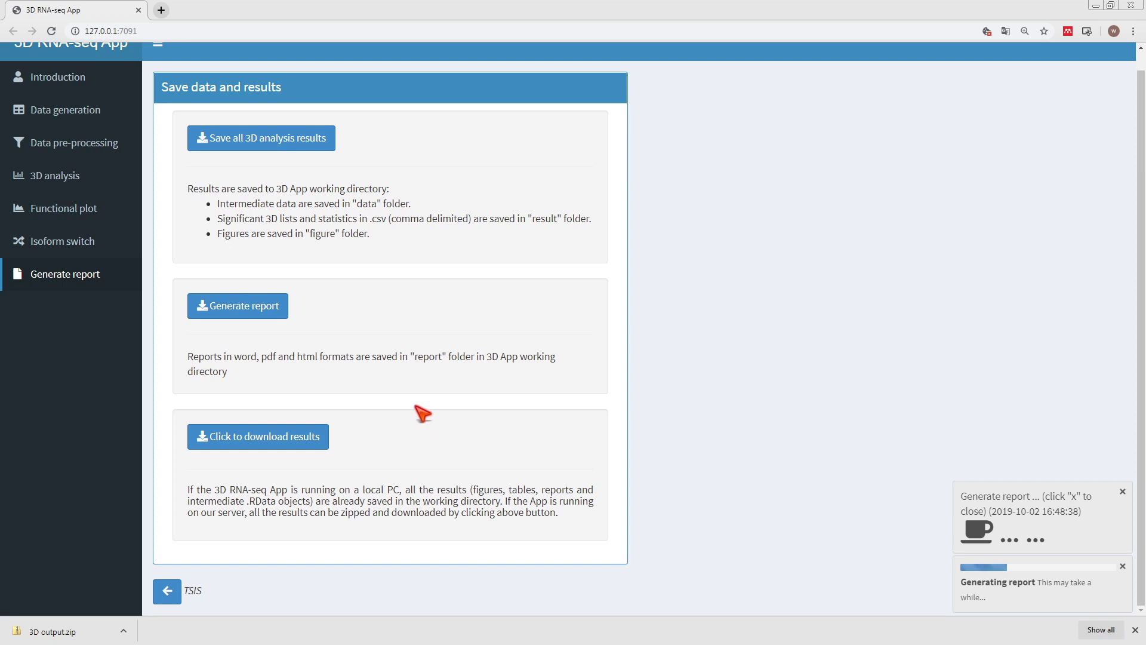
Download the zipped 3D analysis results and open the 3D output folder in the file explorer.
{"action": "left_click", "coordinate": [266, 448]}
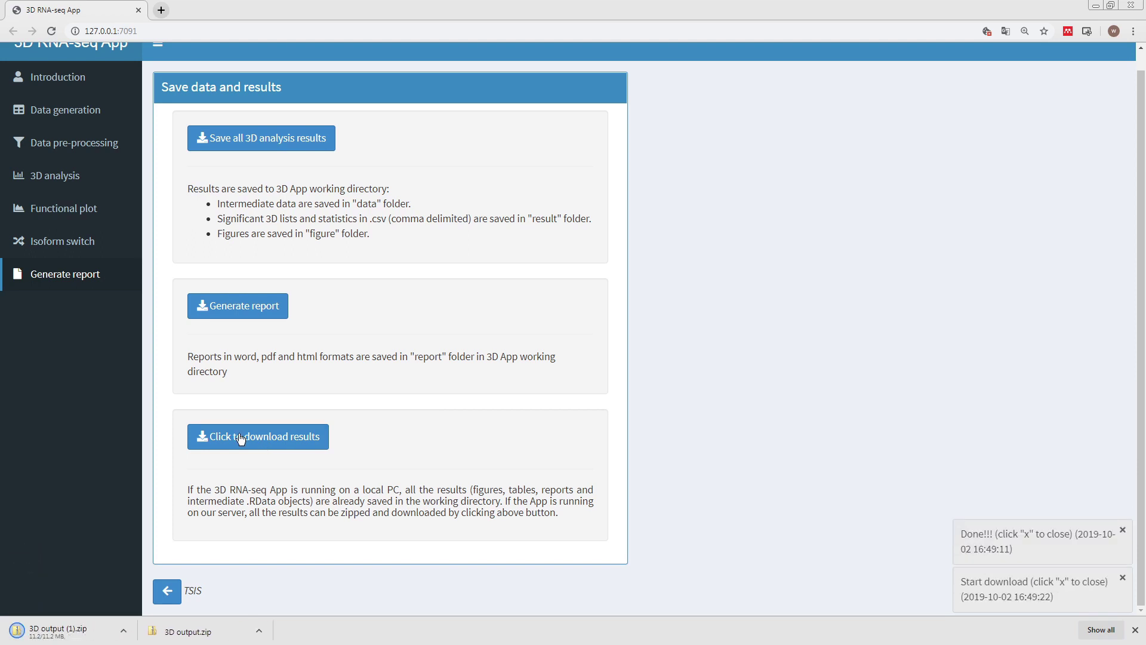
{"action": "left_click", "coordinate": [42, 631]}
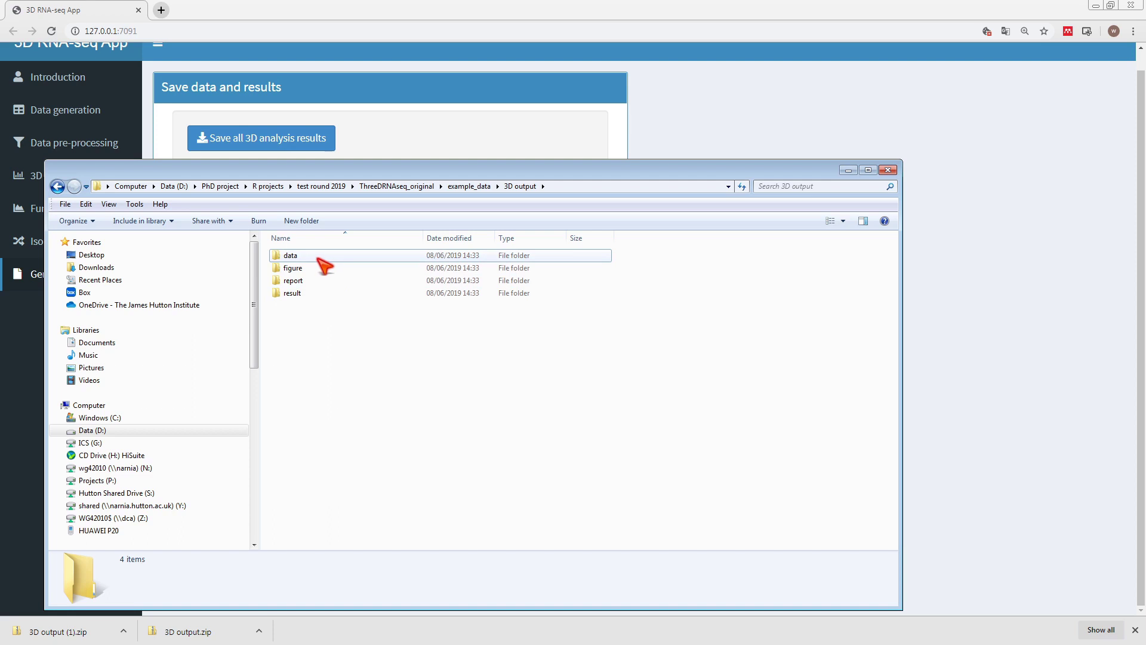
Look through the data, report and figure subfolders of the 3D output folder.
{"action": "double_click", "coordinate": [363, 258]}
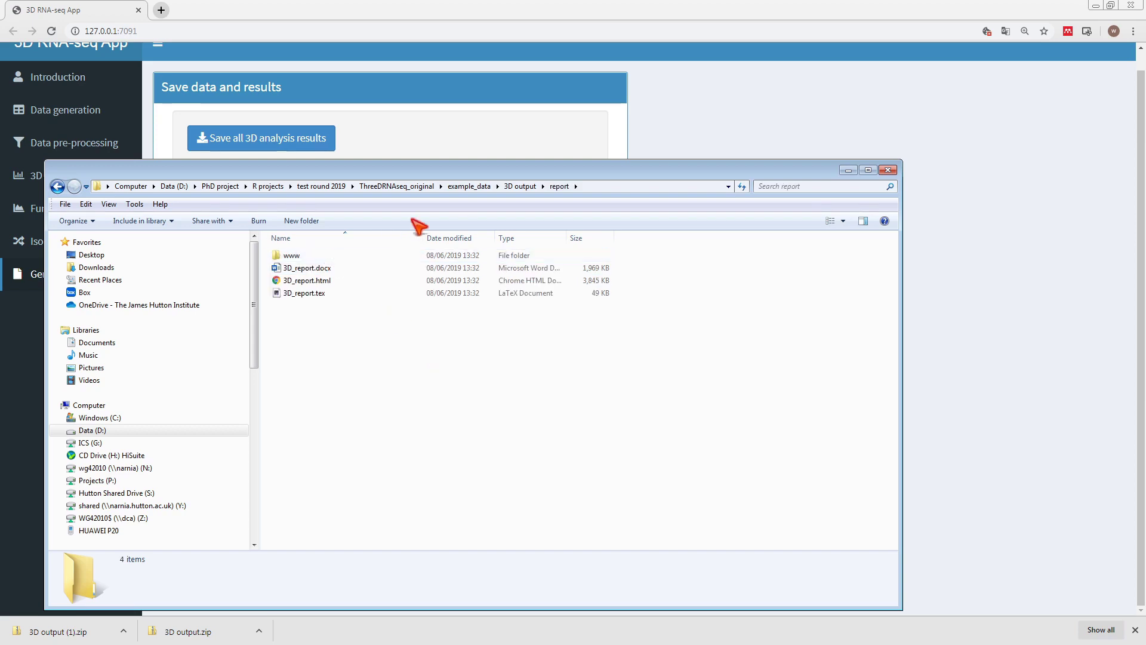
{"action": "left_click", "coordinate": [508, 186]}
{"action": "double_click", "coordinate": [351, 268]}
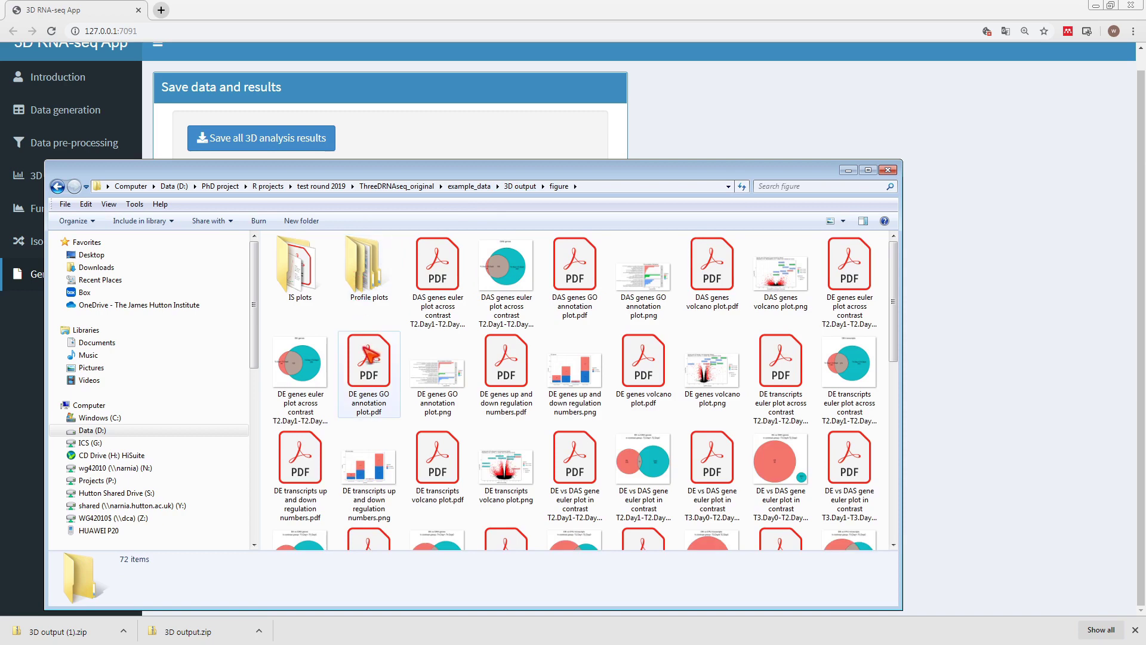
{"action": "key", "text": "BackSpace"}
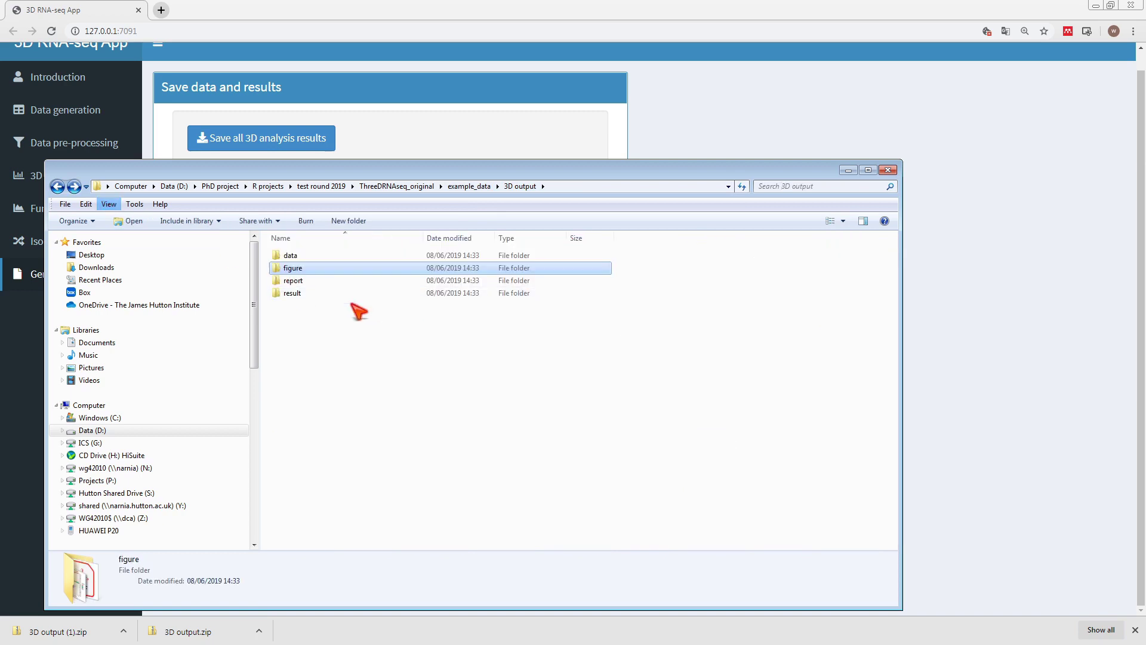
Open 3D_report.html from the report folder and review its Results and Supplementary figures sections, including the heatmaps and volcano plots.
{"action": "double_click", "coordinate": [321, 281]}
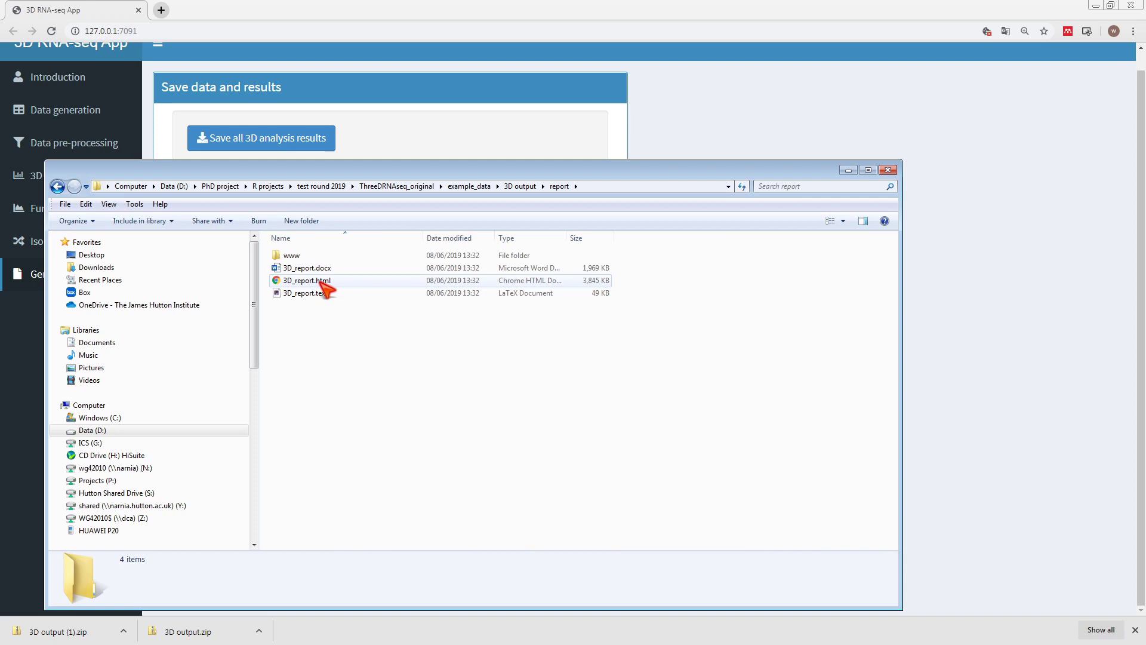
{"action": "double_click", "coordinate": [321, 282]}
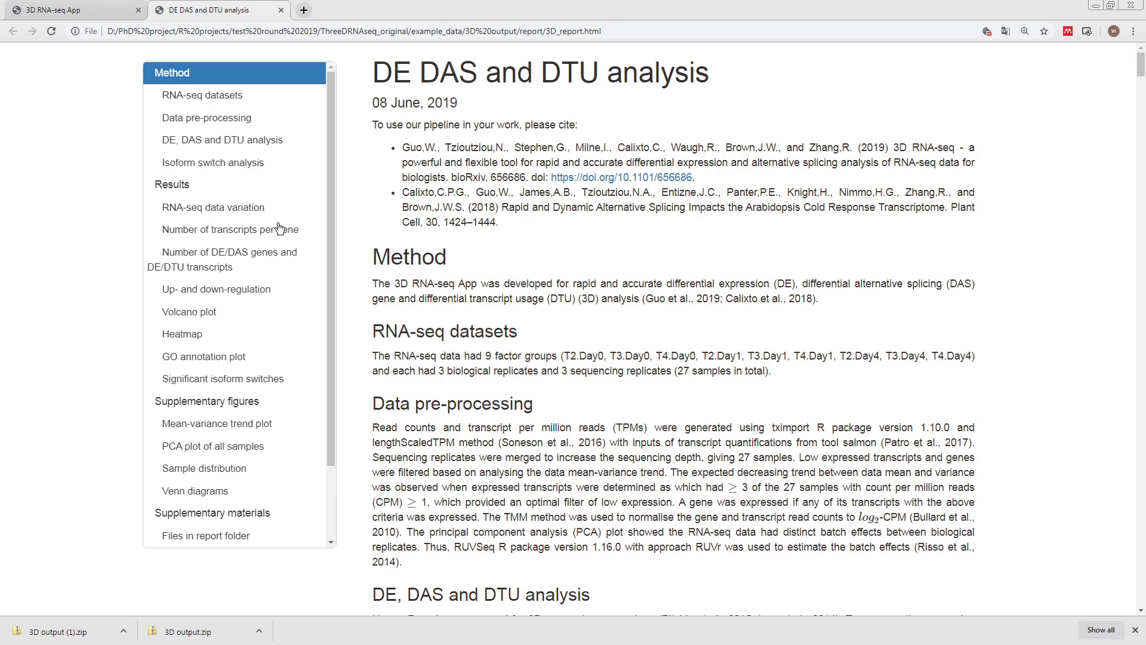
{"action": "left_click", "coordinate": [163, 186]}
{"action": "scroll", "coordinate": [413, 391], "scroll_direction": "down", "scroll_amount": 2}
{"action": "left_click", "coordinate": [204, 401]}
{"action": "scroll", "coordinate": [549, 337], "scroll_direction": "up", "scroll_amount": 20}
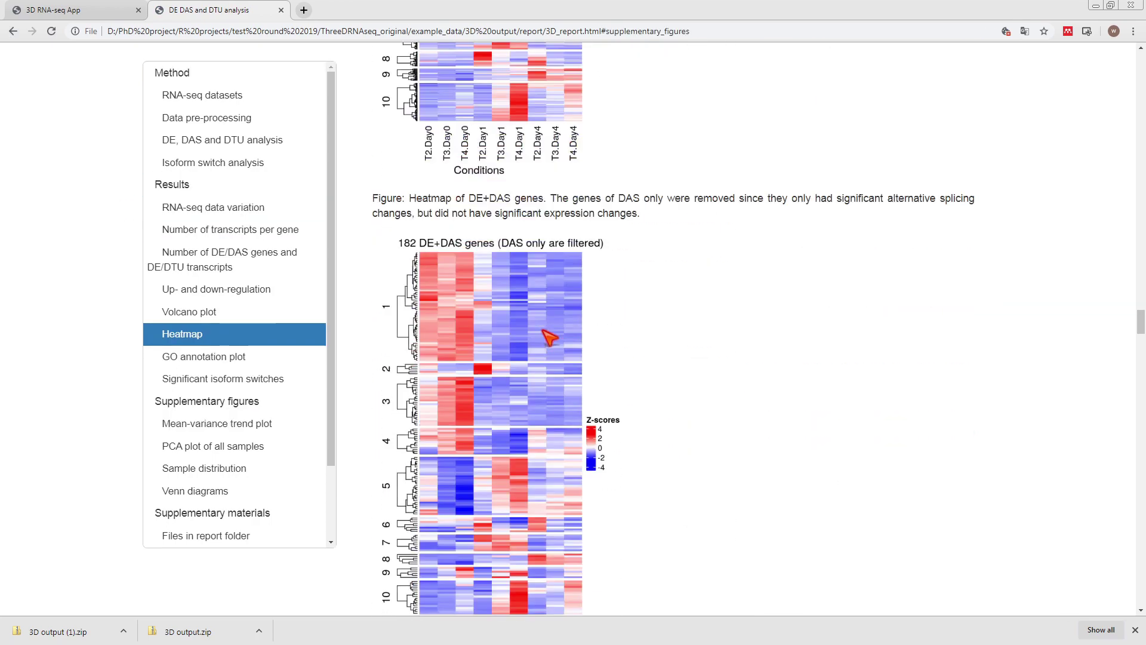
{"action": "scroll", "coordinate": [550, 337], "scroll_direction": "up", "scroll_amount": 20}
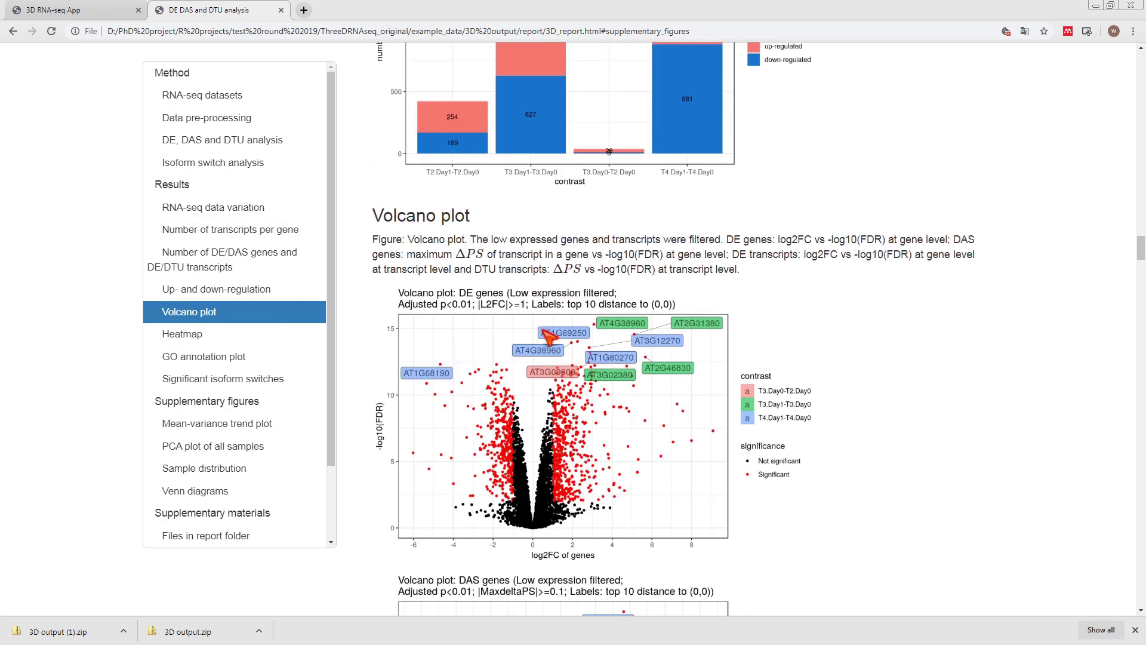
{"action": "scroll", "coordinate": [549, 337], "scroll_direction": "up", "scroll_amount": 20}
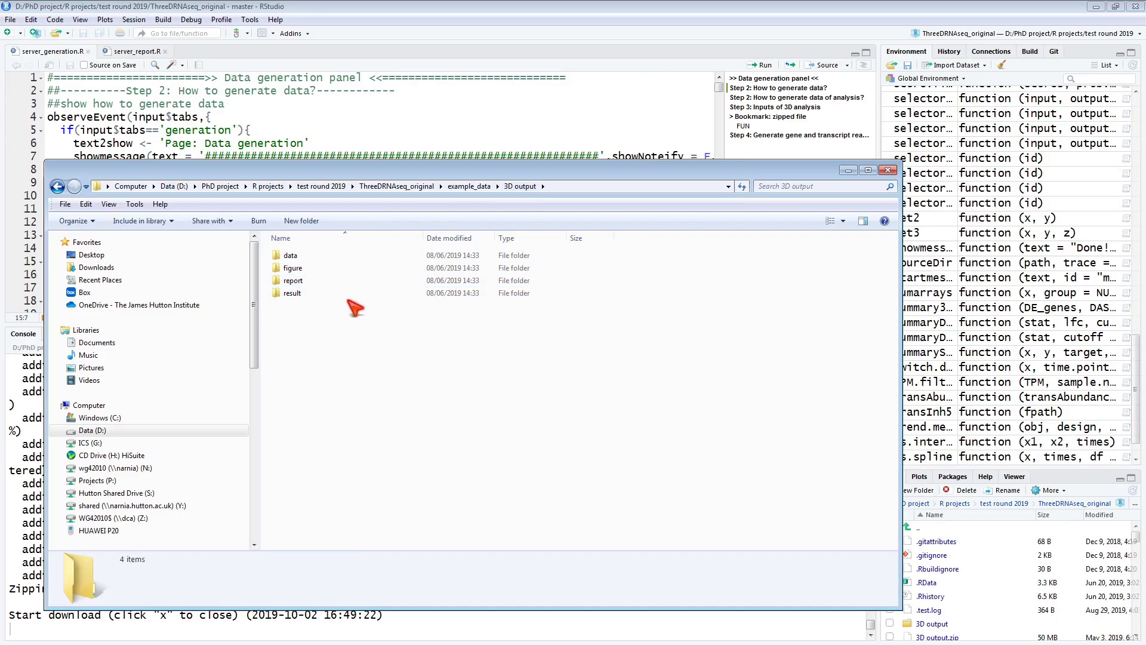
Inspect the CSV files in the result folder, and return to the 3D output folder to review its four subfolders.
{"action": "left_click", "coordinate": [330, 294]}
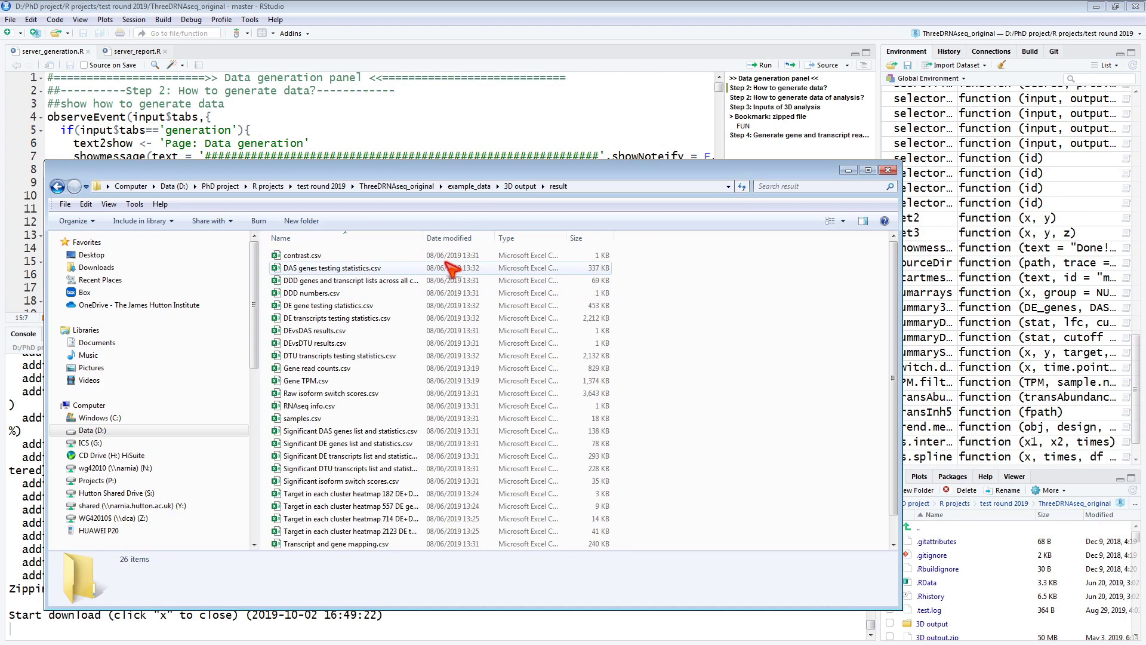
{"action": "left_click_drag", "start_coordinate": [581, 409], "coordinate": [307, 256]}
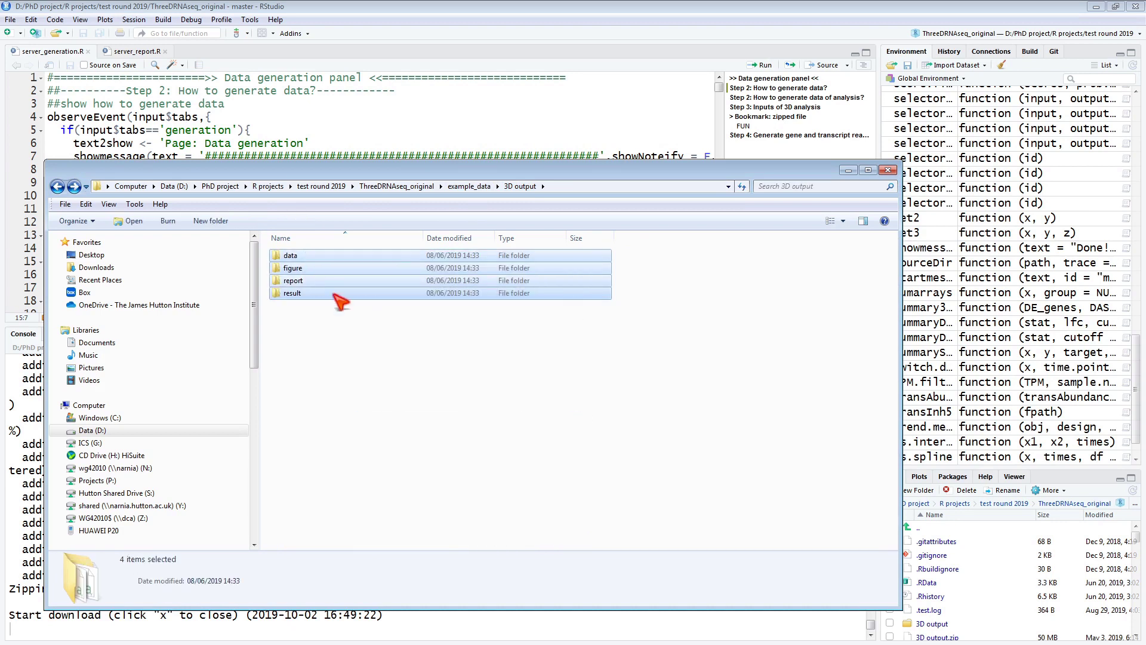
{"action": "left_click", "coordinate": [439, 351]}
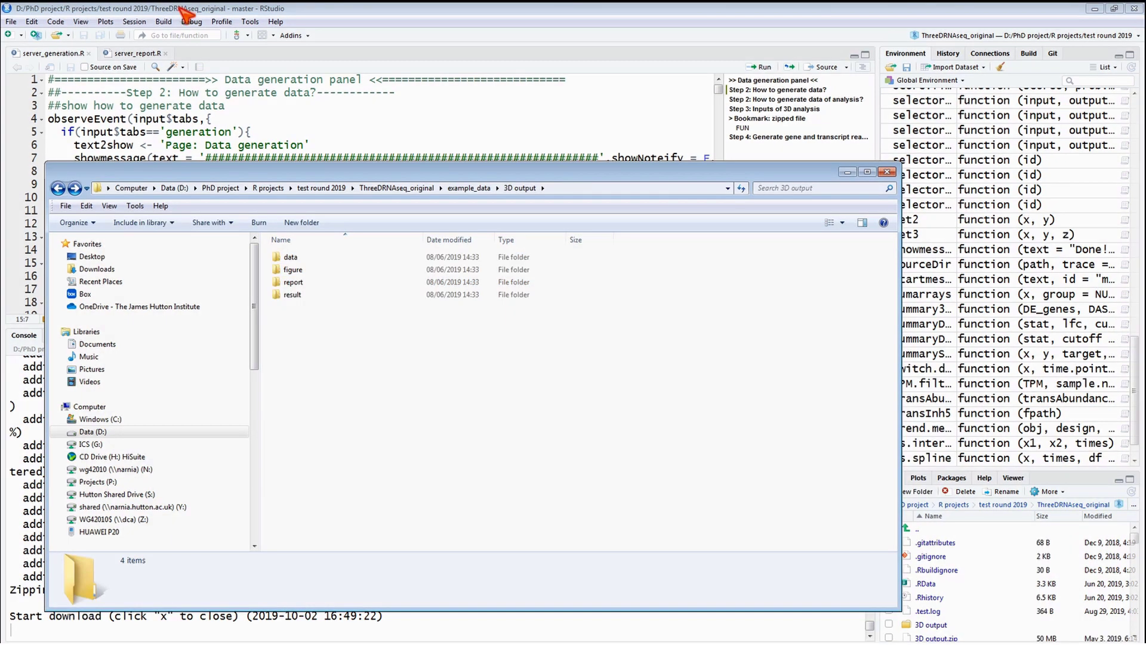